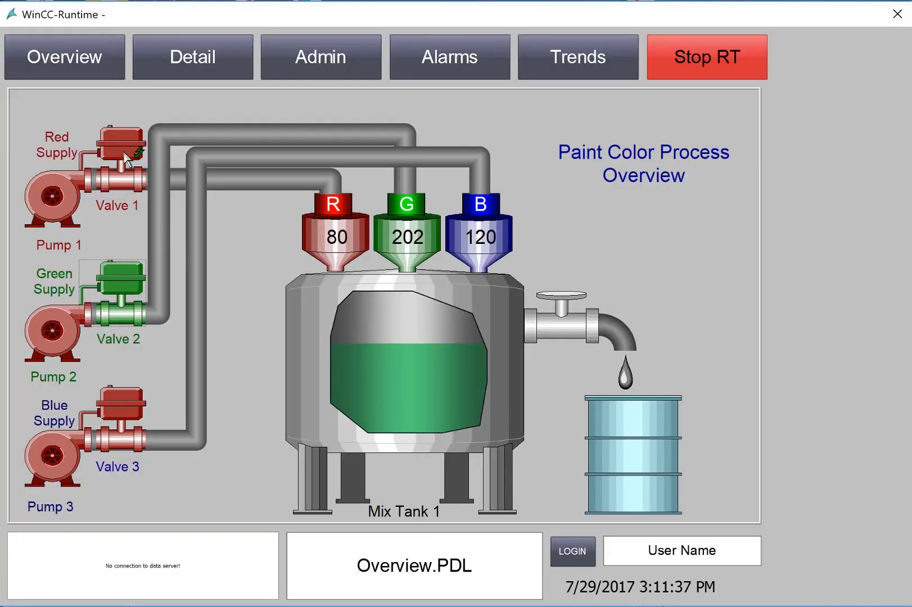
# Close and test the red supply valve, and stop and test the red pump from their control pop-ups
pyautogui.click(127, 160)
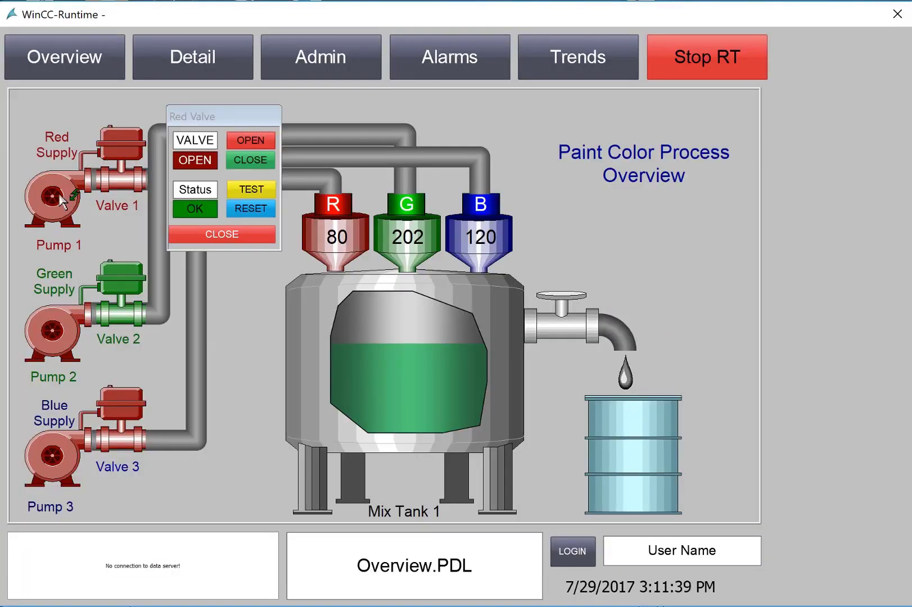
pyautogui.click(248, 160)
pyautogui.click(251, 191)
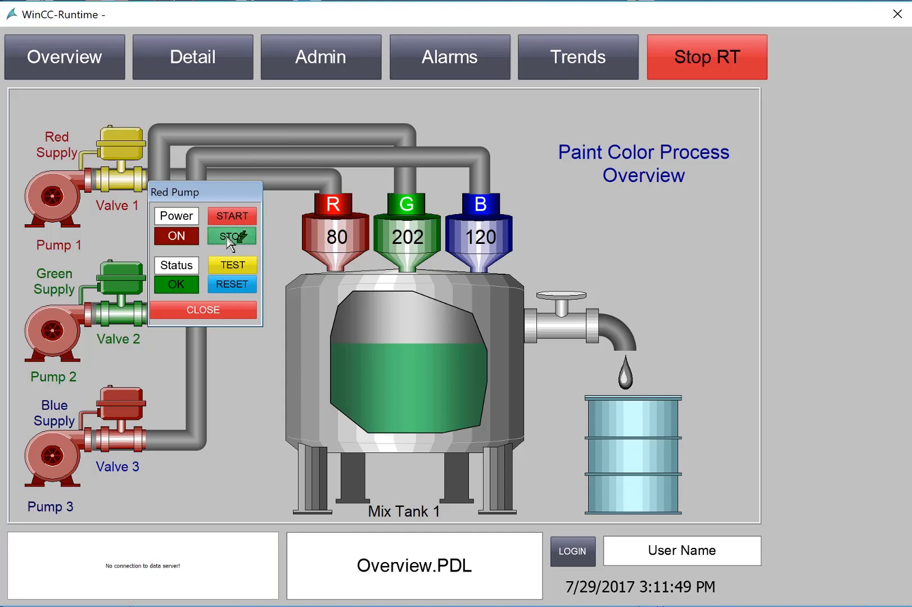
pyautogui.click(227, 238)
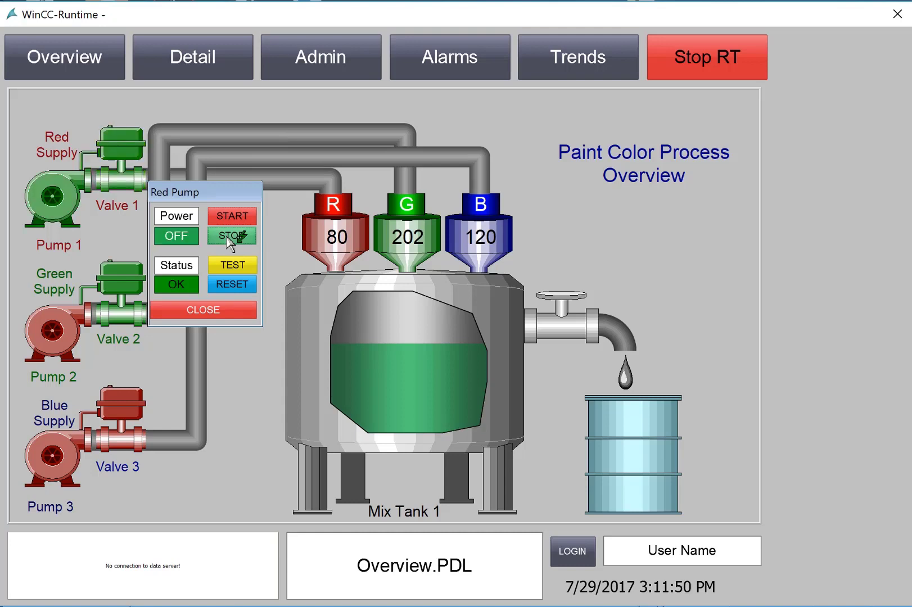
pyautogui.click(250, 266)
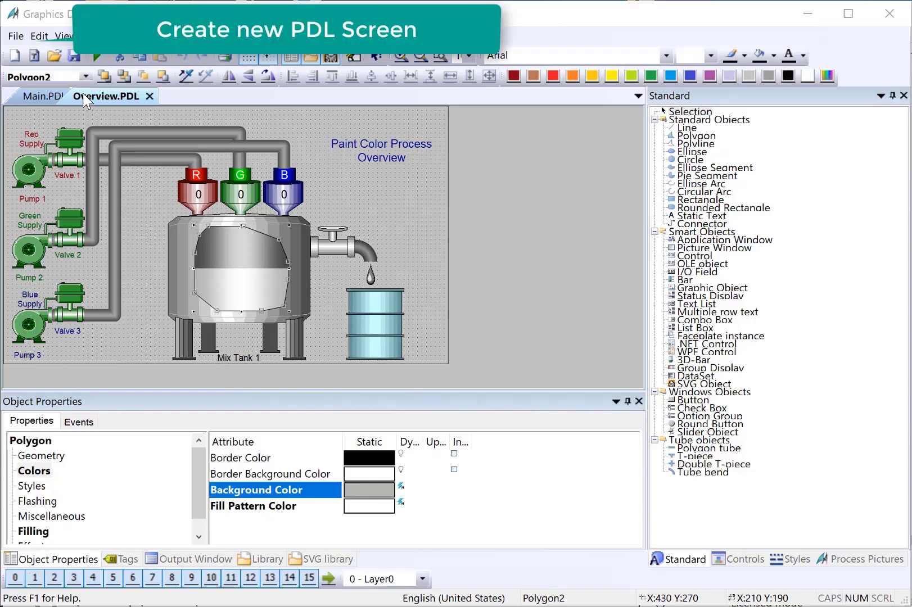
# Create a new PDL picture and set its Global Color Scheme to No
pyautogui.click(15, 37)
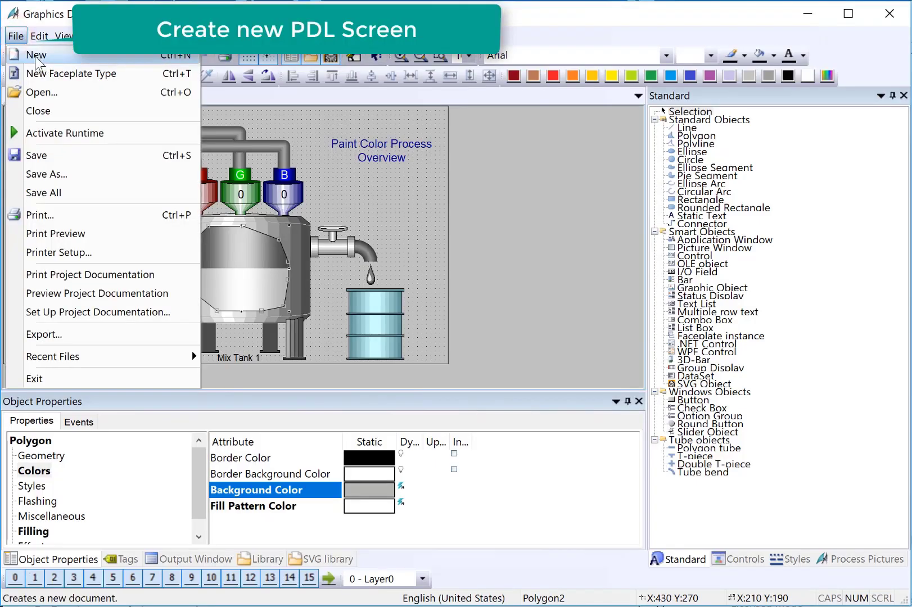
pyautogui.click(37, 57)
pyautogui.click(240, 468)
pyautogui.doubleClick(240, 467)
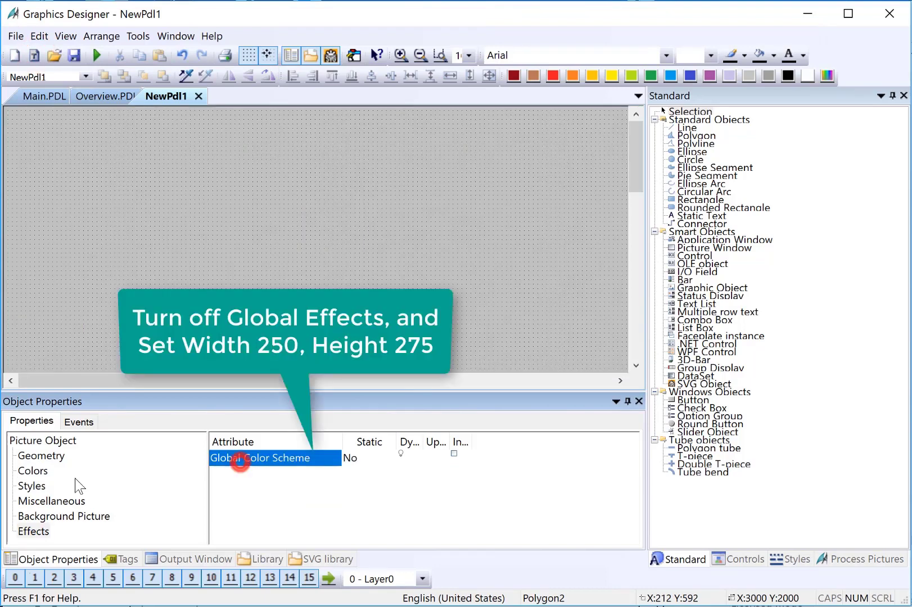
# Set the new picture's width to 250 and its height to 275
pyautogui.click(28, 456)
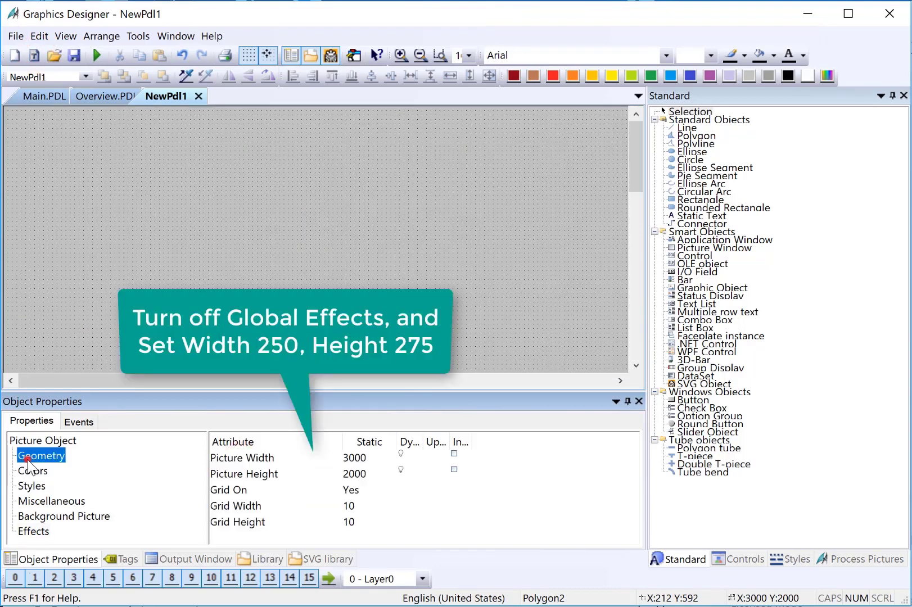
pyautogui.doubleClick(241, 458)
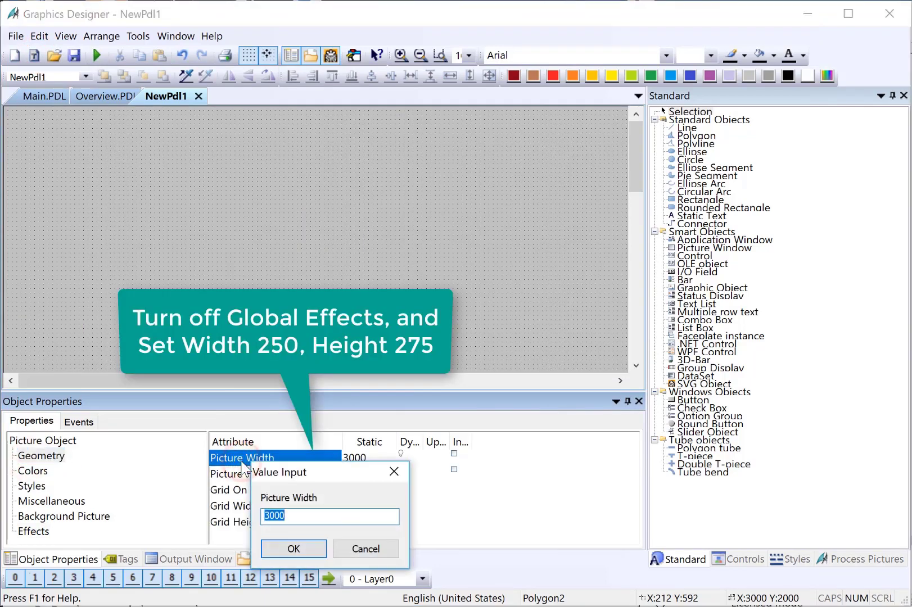
pyautogui.write('250')
pyautogui.press('Return')
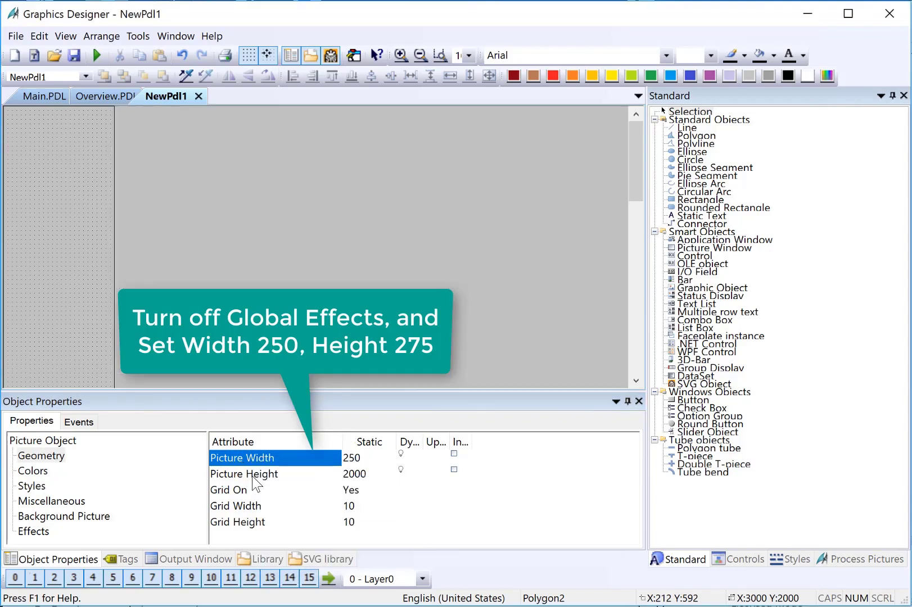
pyautogui.doubleClick(253, 476)
pyautogui.write('275')
pyautogui.press('Return')
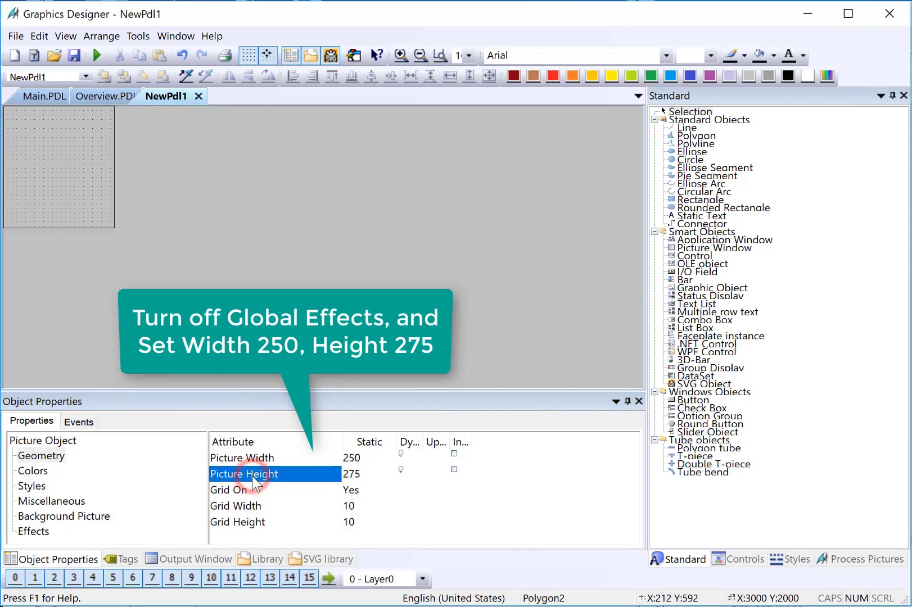
# Save the new picture as PumpPopUp in the GraCS folder
pyautogui.click(74, 55)
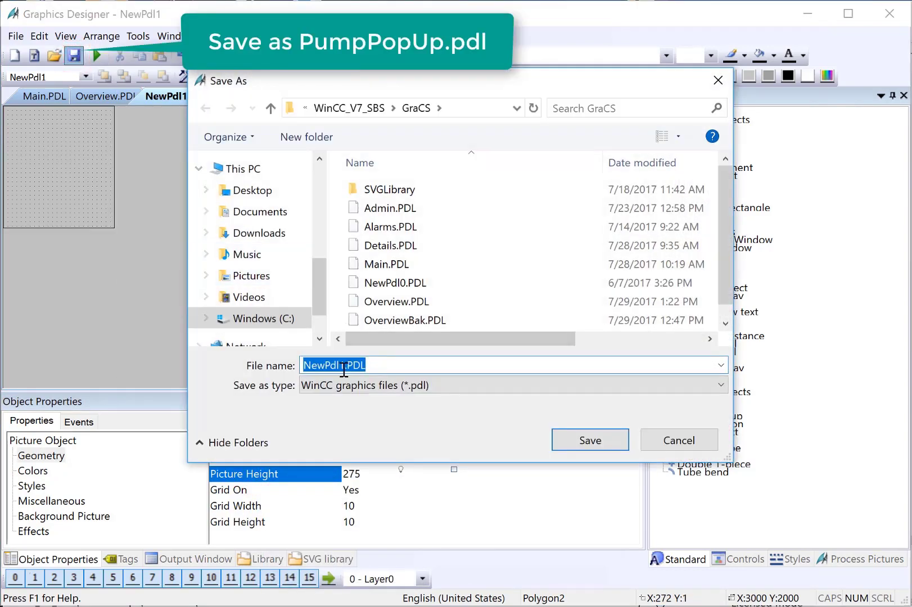
pyautogui.write('PumpPopUp')
pyautogui.click(578, 441)
# Add a static text label reading "Power", about 100 wide and 40 high, near the picture's upper-left corner
pyautogui.click(698, 216)
pyautogui.moveTo(12, 124); pyautogui.dragTo(58, 142)
pyautogui.write('Power')
# Duplicate the Power label below itself, and duplicate that pair beneath with a gap to get four stacked labels
pyautogui.rightClick(21, 115)
pyautogui.click(46, 152)
pyautogui.moveTo(35, 144); pyautogui.dragTo(8, 118)
pyautogui.rightClick(29, 120)
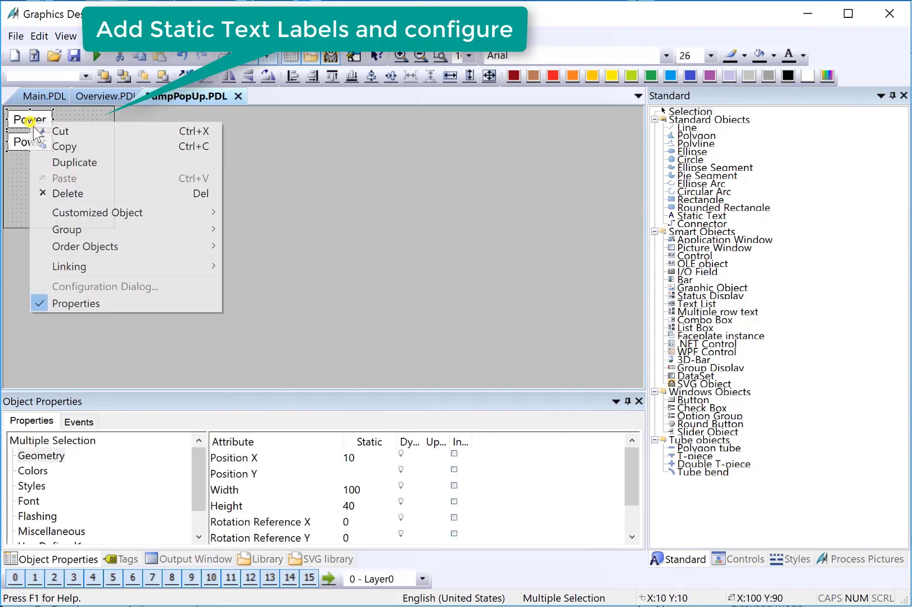
pyautogui.click(48, 162)
pyautogui.moveTo(39, 128); pyautogui.dragTo(31, 168)
pyautogui.click(90, 135)
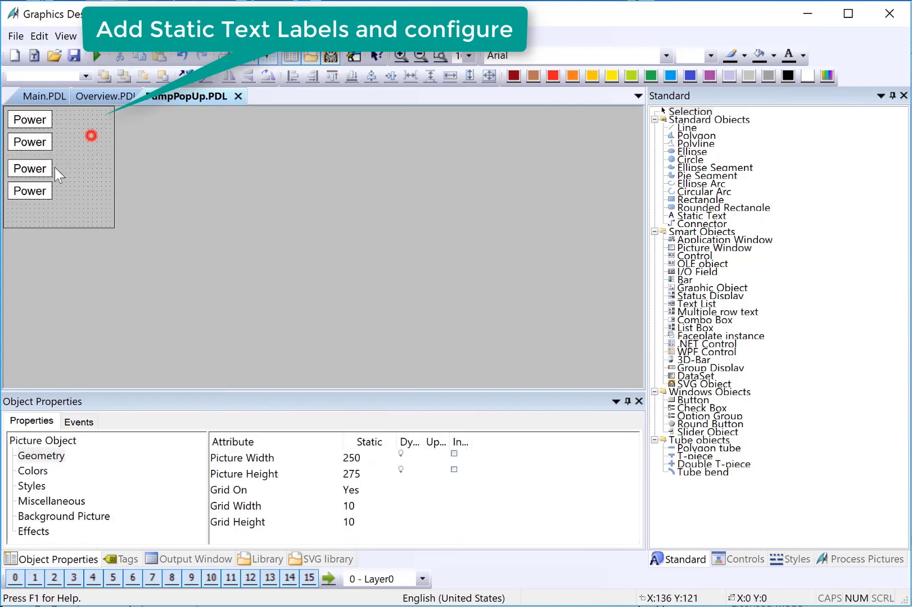
# Change the second, third and fourth labels' texts to "ON", "Status" and "FAIL"
pyautogui.click(45, 163)
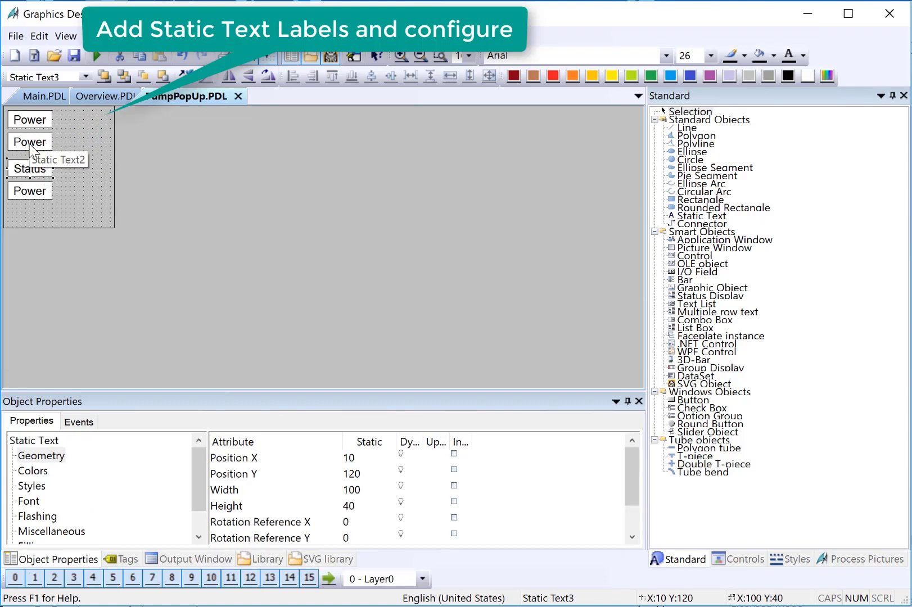
pyautogui.click(31, 146)
pyautogui.click(31, 146)
pyautogui.write('ON')
pyautogui.click(91, 155)
pyautogui.doubleClick(25, 191)
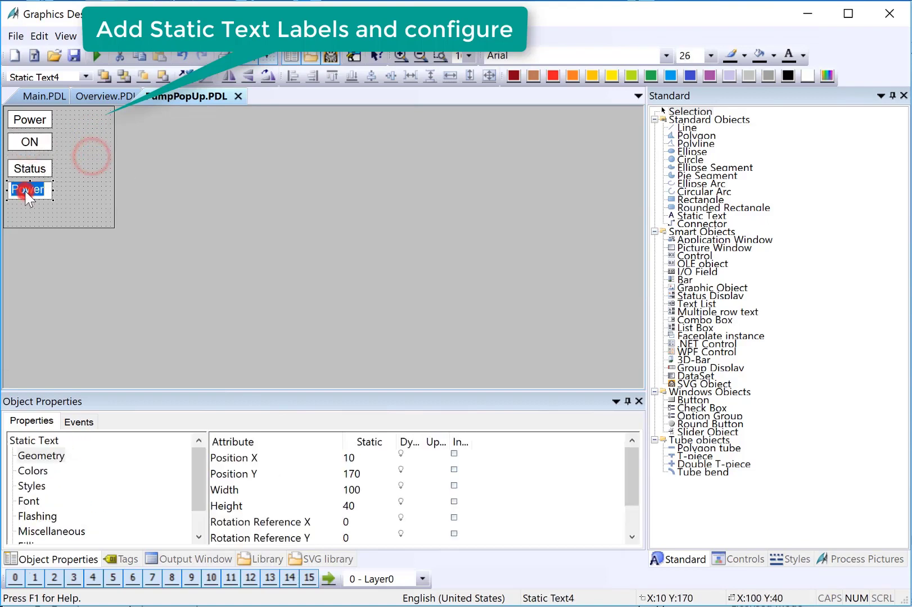
pyautogui.write('FAIL')
# Fill the ON label with green and the FAIL label with yellow
pyautogui.click(30, 145)
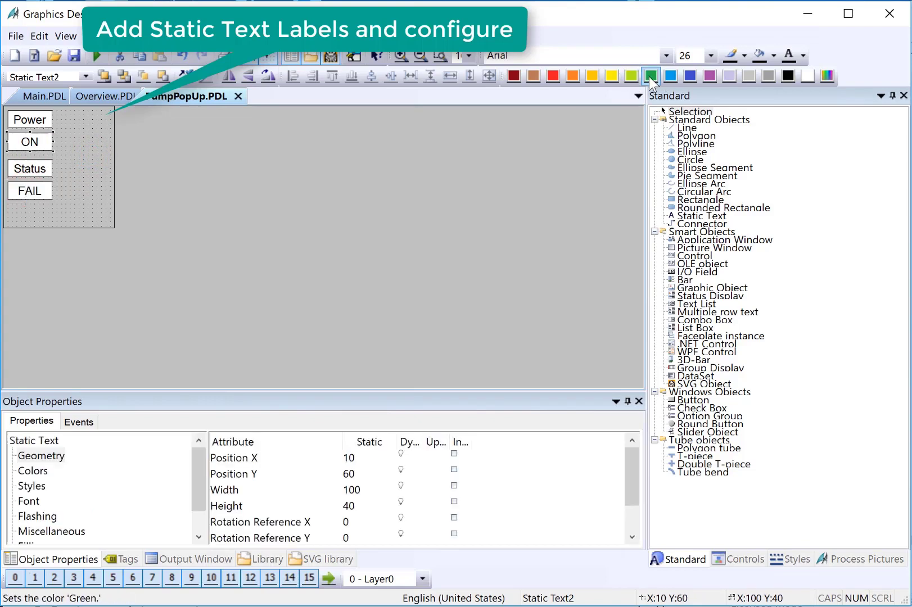
pyautogui.click(651, 76)
pyautogui.click(31, 191)
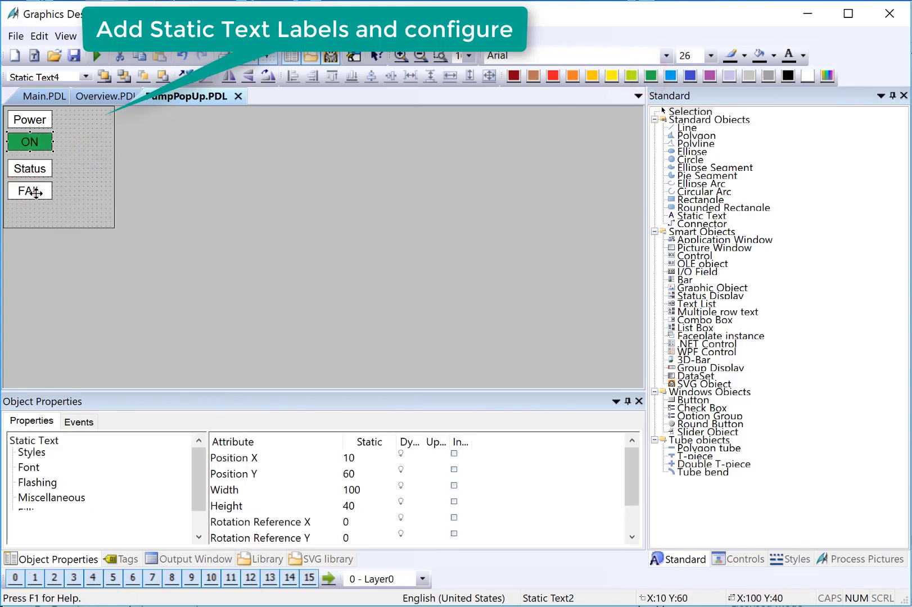
pyautogui.click(611, 76)
pyautogui.click(61, 159)
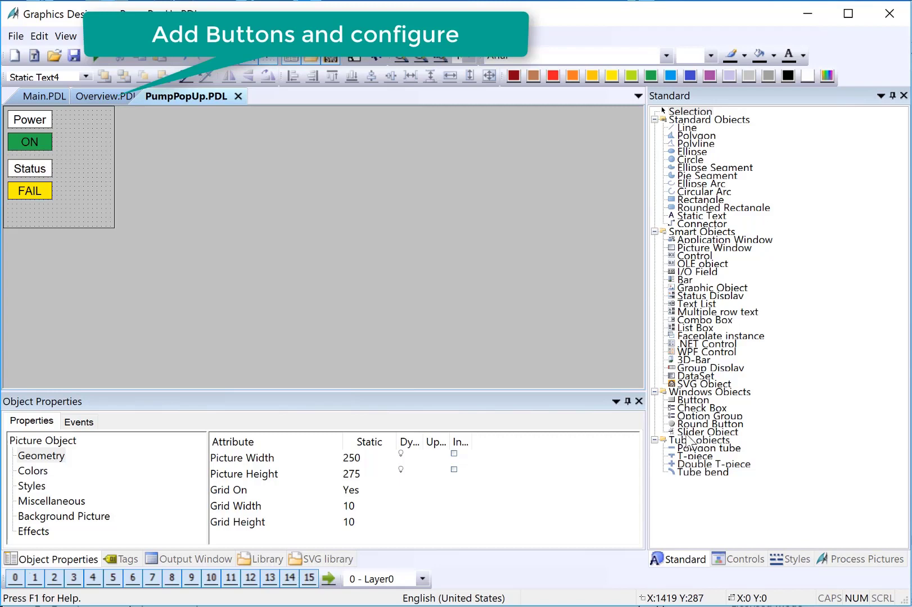
# Add a button beside the Power label, about 110 by 40, with the text "START" and font size 22
pyautogui.click(692, 400)
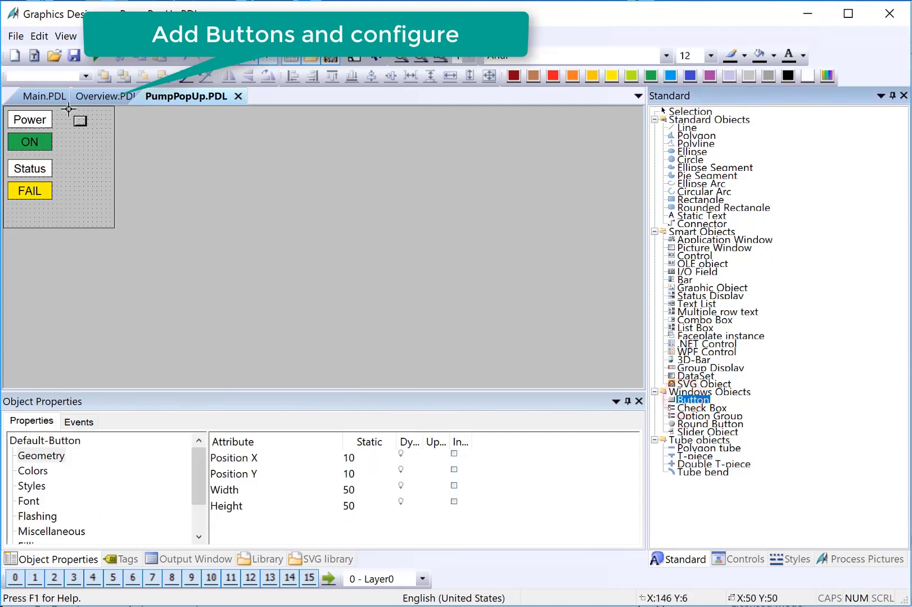
pyautogui.moveTo(63, 110); pyautogui.dragTo(111, 129)
pyautogui.doubleClick(440, 179)
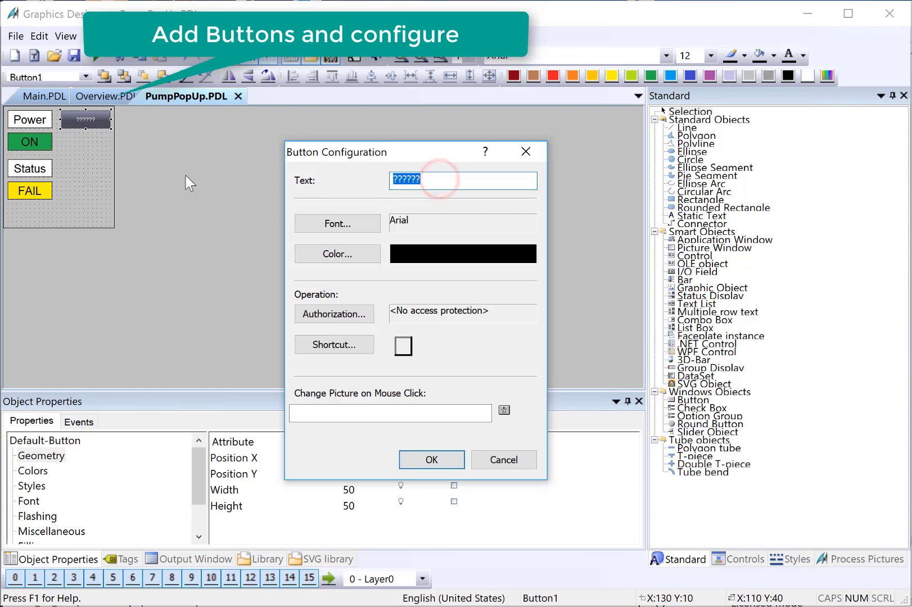
pyautogui.write('START')
pyautogui.press('Return')
pyautogui.click(710, 56)
pyautogui.click(683, 196)
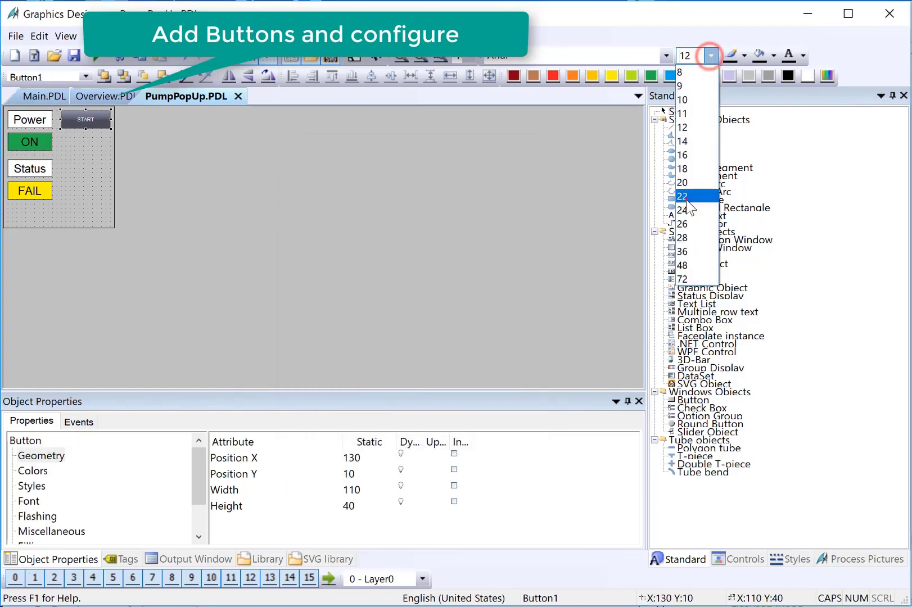
# Duplicate the START button, place the copy directly below it, and set the copy's text to "STOP"
pyautogui.rightClick(78, 119)
pyautogui.click(107, 157)
pyautogui.moveTo(93, 132); pyautogui.dragTo(86, 152)
pyautogui.rightClick(86, 141)
pyautogui.click(119, 302)
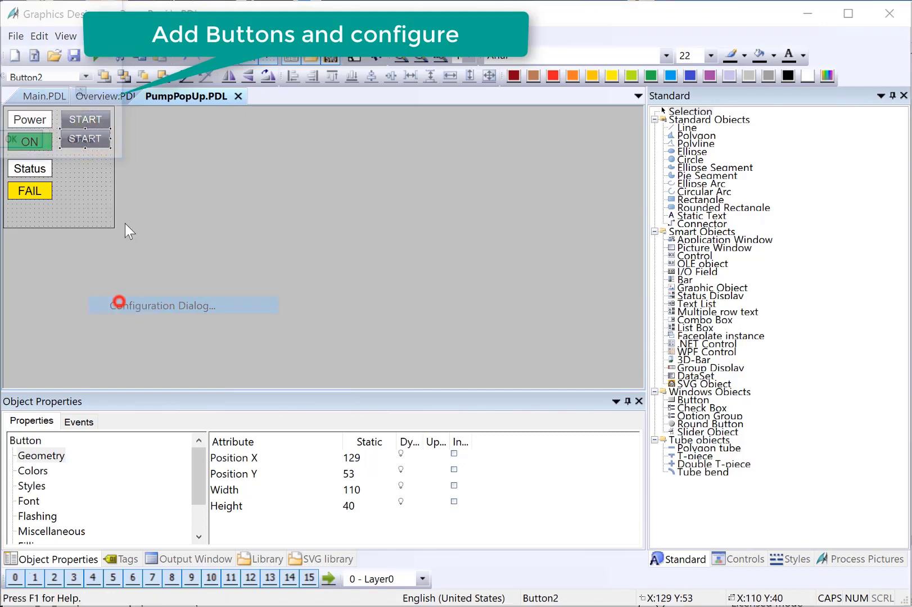
pyautogui.write('ST')
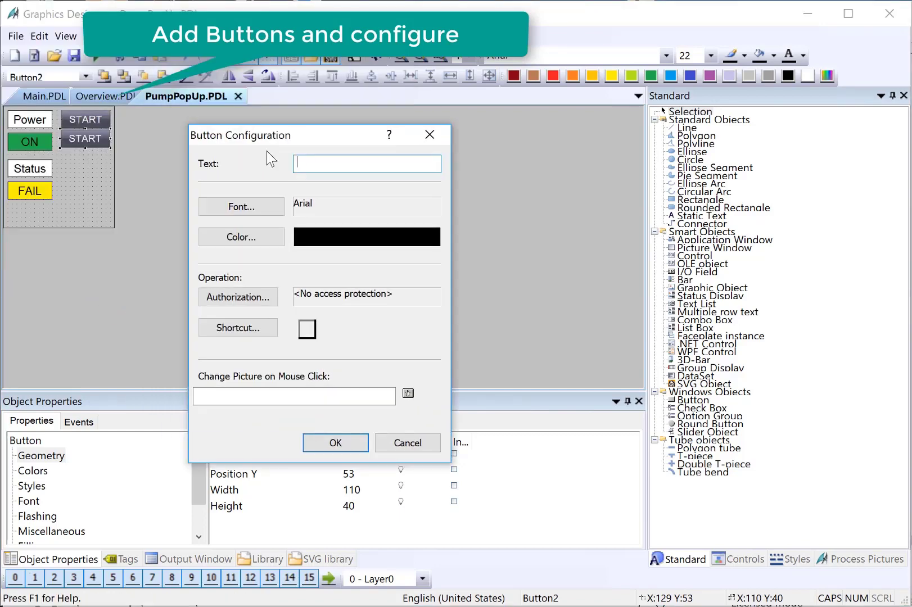
pyautogui.write('OP')
pyautogui.press('Return')
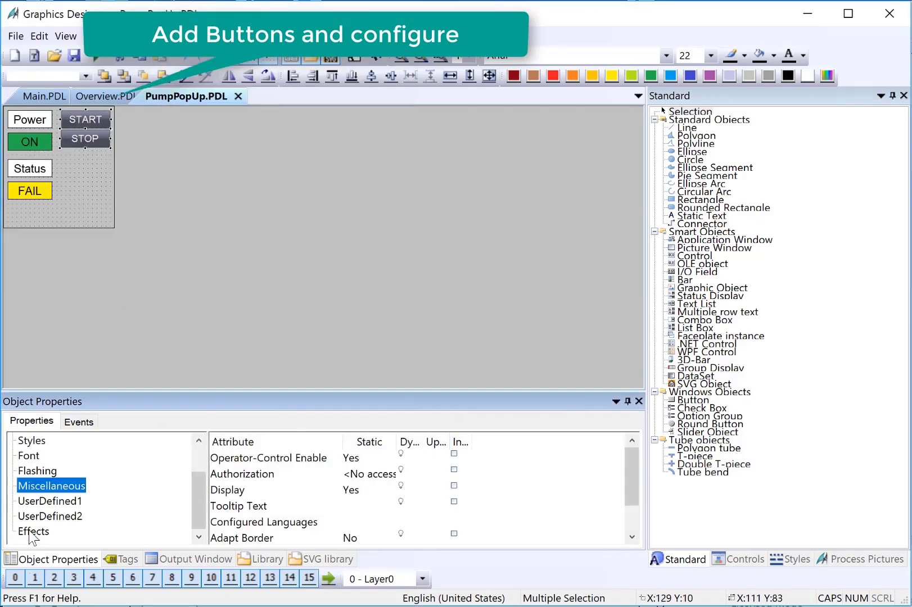
# Set the Global Color Scheme effect to No for both the START and STOP buttons
pyautogui.click(34, 531)
pyautogui.doubleClick(247, 475)
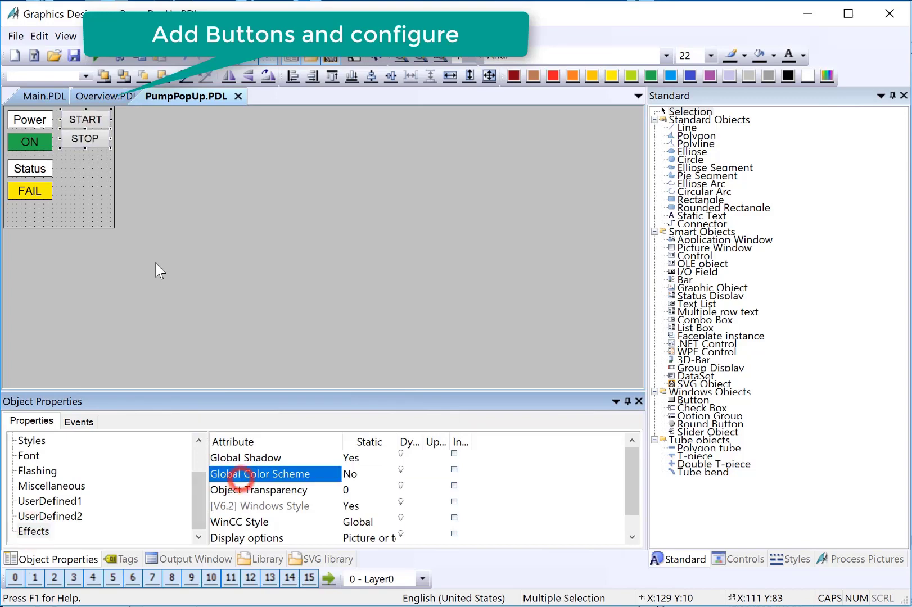
pyautogui.click(78, 189)
# Color the START button red and the STOP button green
pyautogui.click(89, 119)
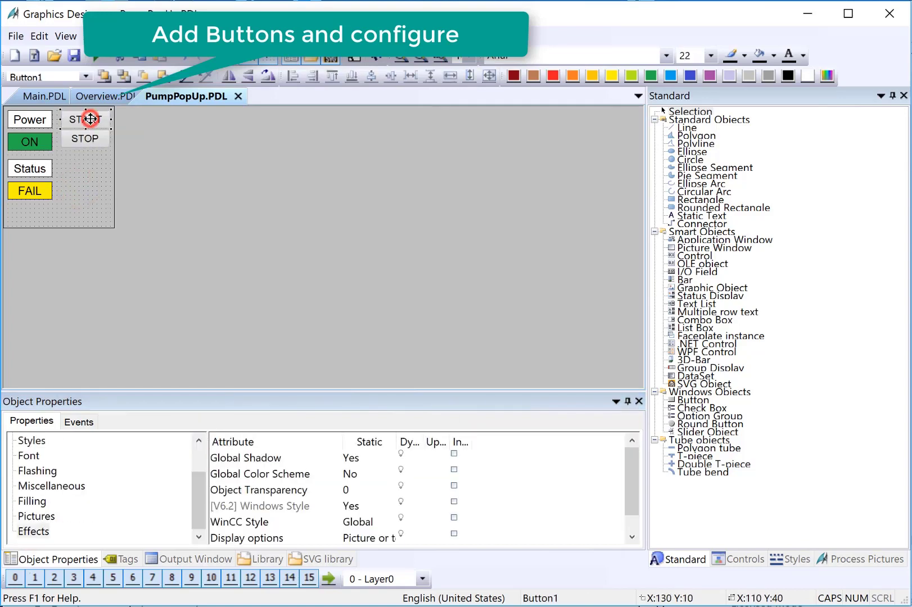
pyautogui.click(552, 75)
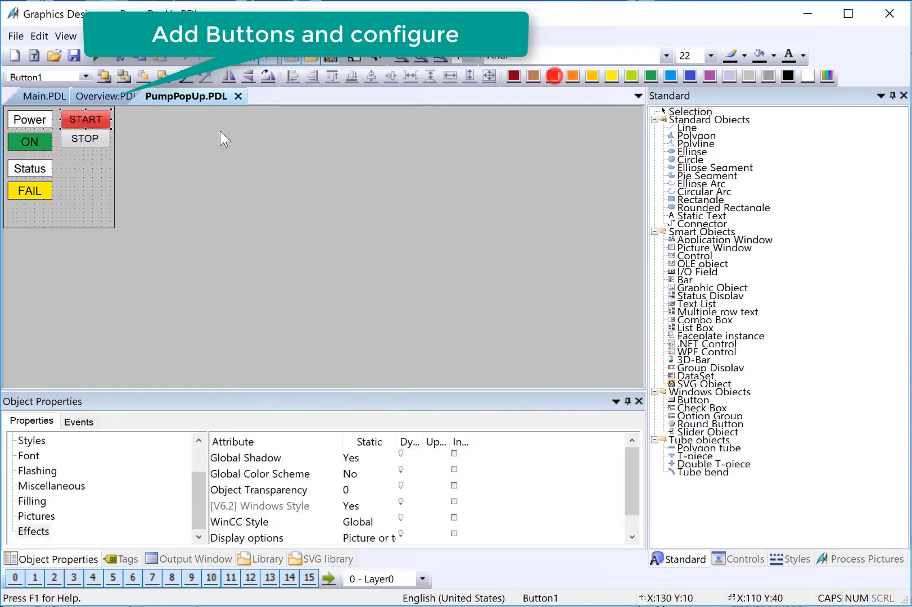
pyautogui.click(102, 138)
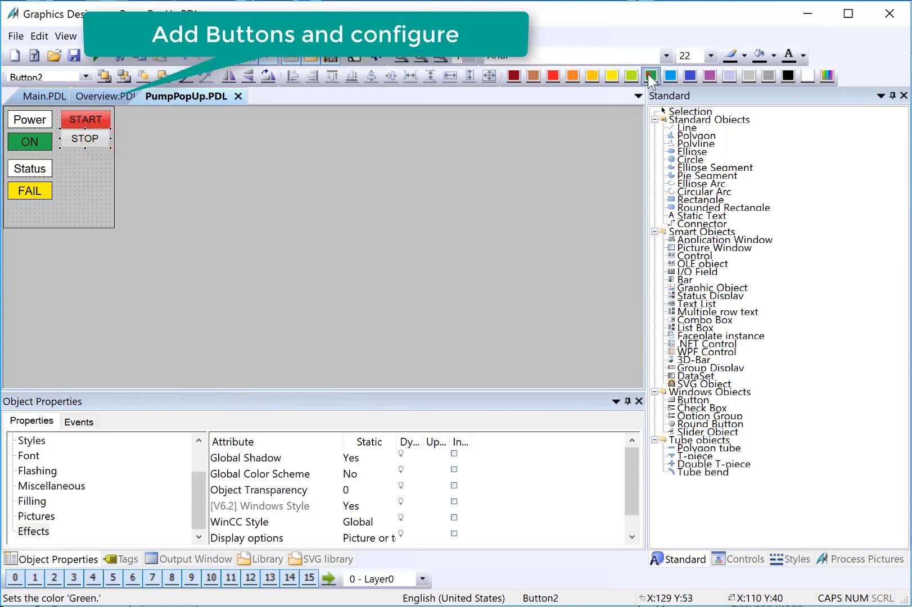
pyautogui.click(650, 75)
# Duplicate the START and STOP buttons together and place the copies beside the Status and FAIL labels
pyautogui.keyDown('shift'); pyautogui.click(85, 120); pyautogui.keyUp('shift')
pyautogui.rightClick(72, 115)
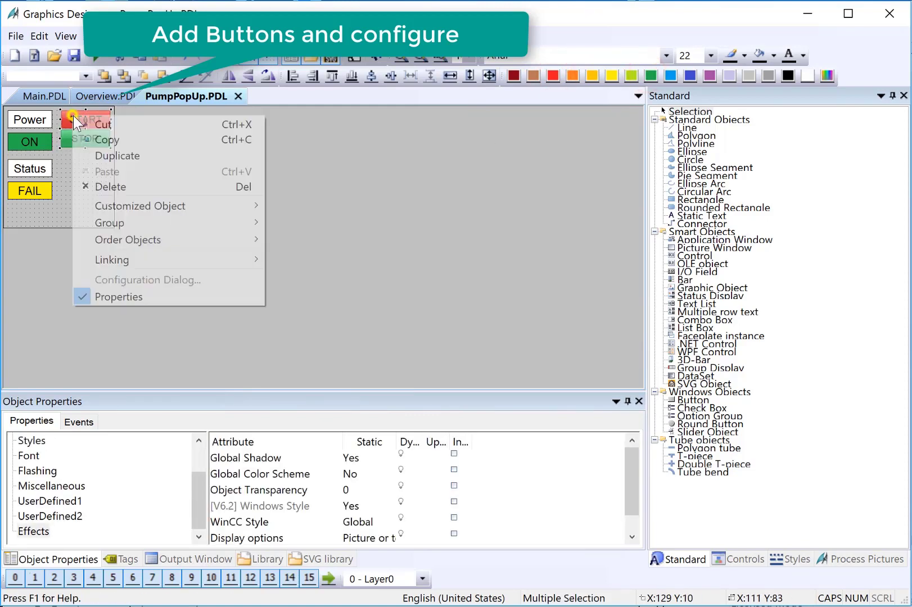
pyautogui.click(91, 153)
pyautogui.moveTo(90, 144); pyautogui.dragTo(82, 185)
pyautogui.click(80, 218)
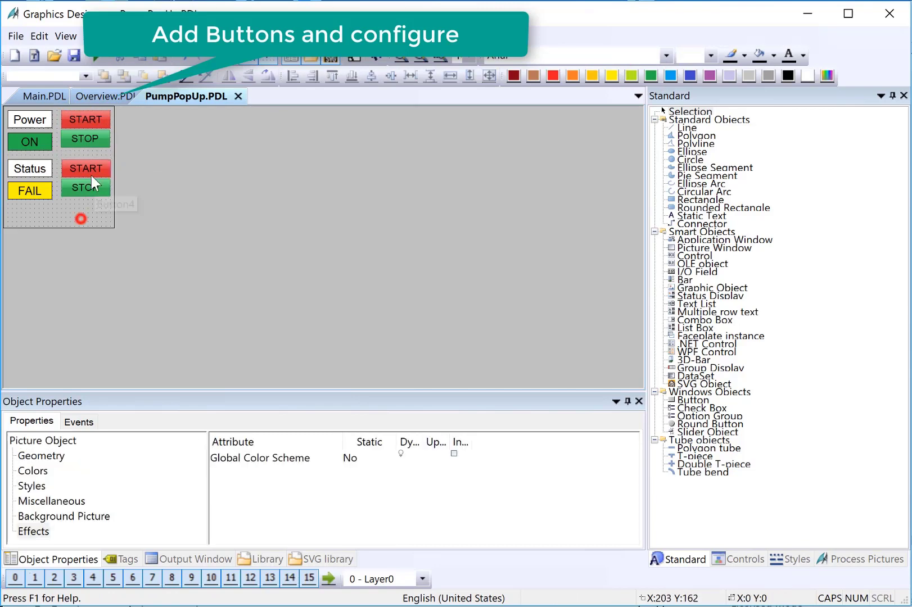
# Change the duplicated START button's text to "TEST" and color it yellow
pyautogui.click(85, 170)
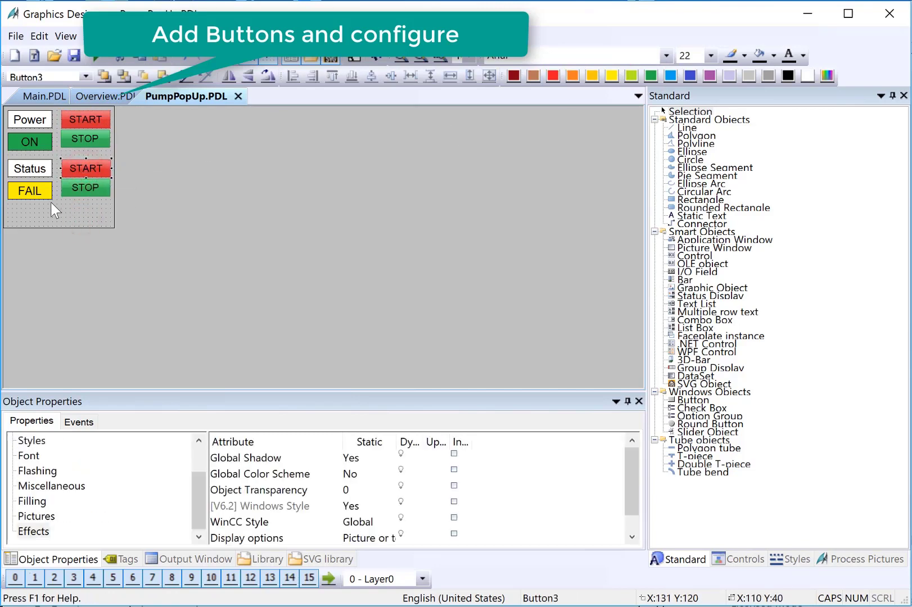
pyautogui.moveTo(61, 181); pyautogui.dragTo(76, 170)
pyautogui.rightClick(76, 169)
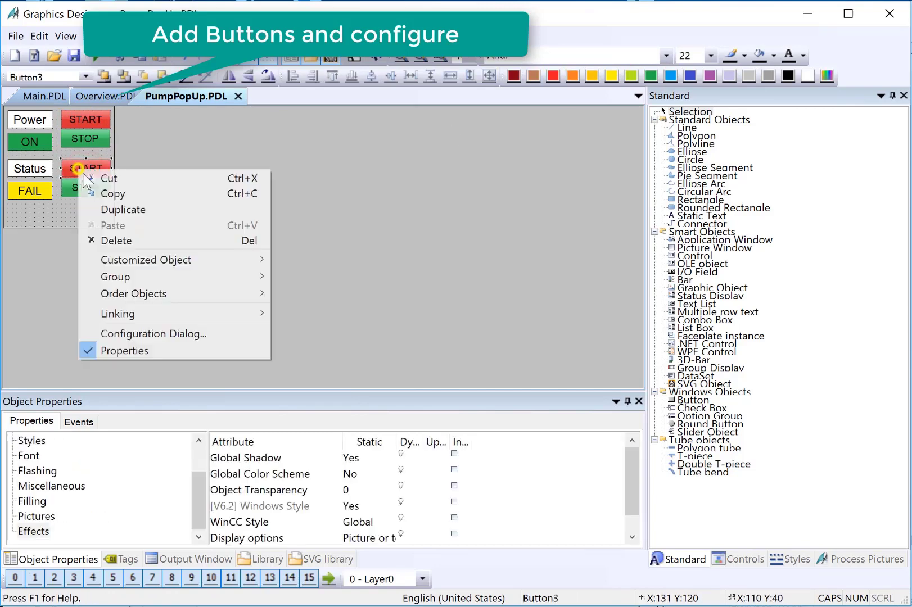
pyautogui.click(93, 335)
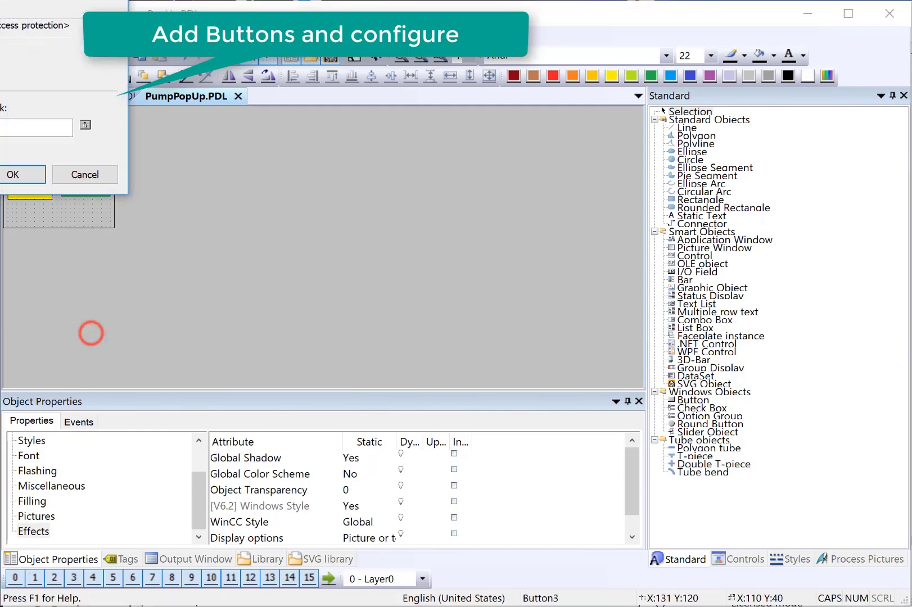
pyautogui.doubleClick(357, 177)
pyautogui.write('TEST')
pyautogui.press('Return')
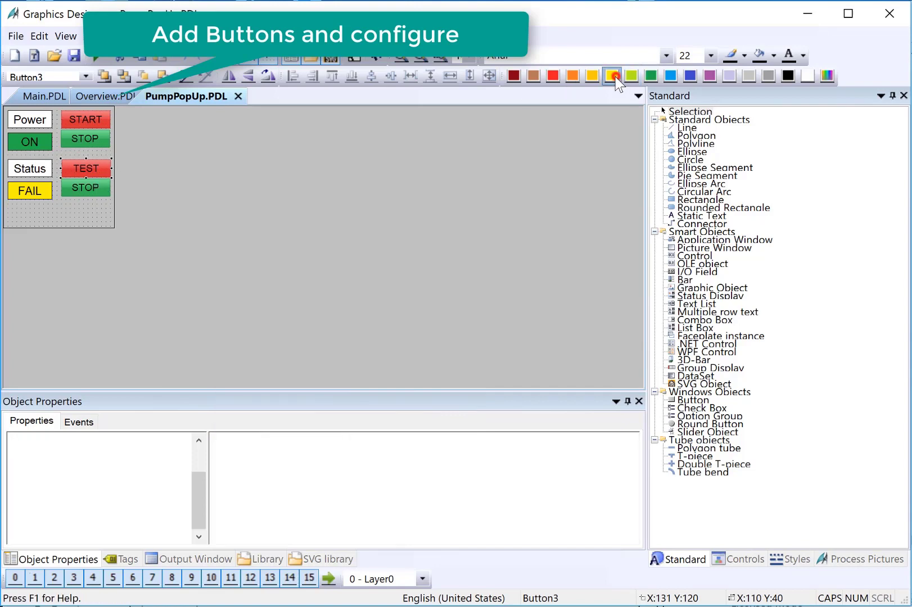
pyautogui.click(612, 76)
# Change the duplicated STOP button's text to "RESET" and color it blue
pyautogui.click(89, 187)
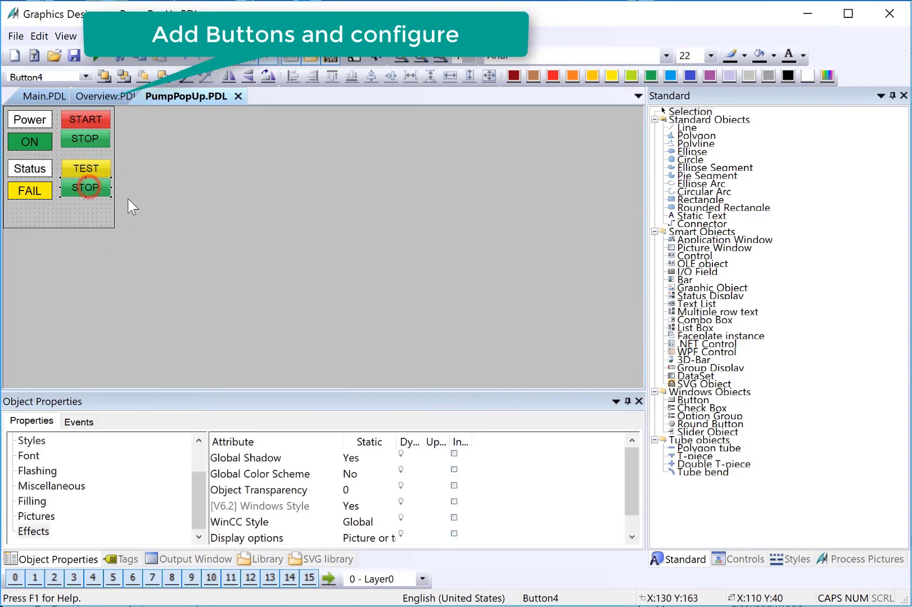
pyautogui.click(28, 456)
pyautogui.click(217, 459)
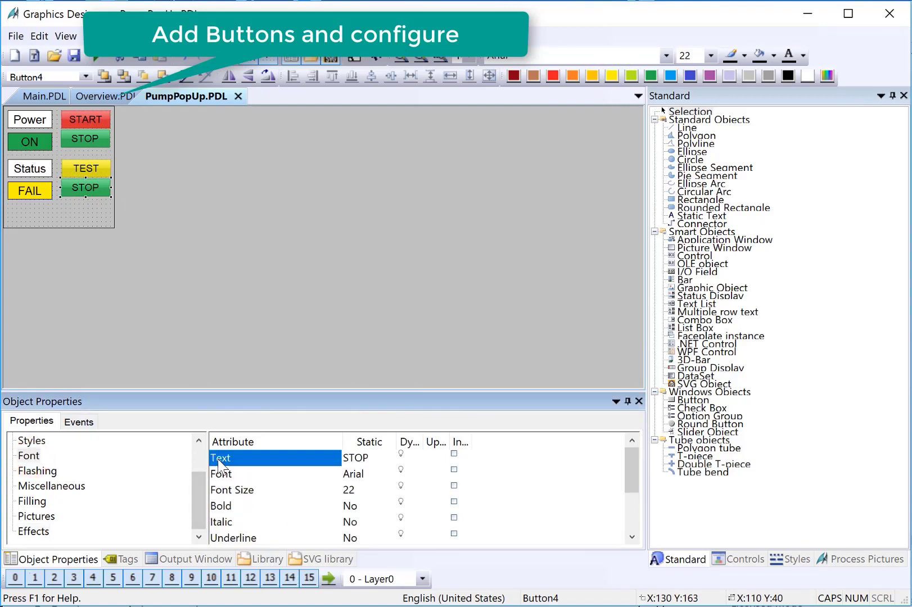
pyautogui.doubleClick(217, 459)
pyautogui.moveTo(348, 476); pyautogui.dragTo(313, 340)
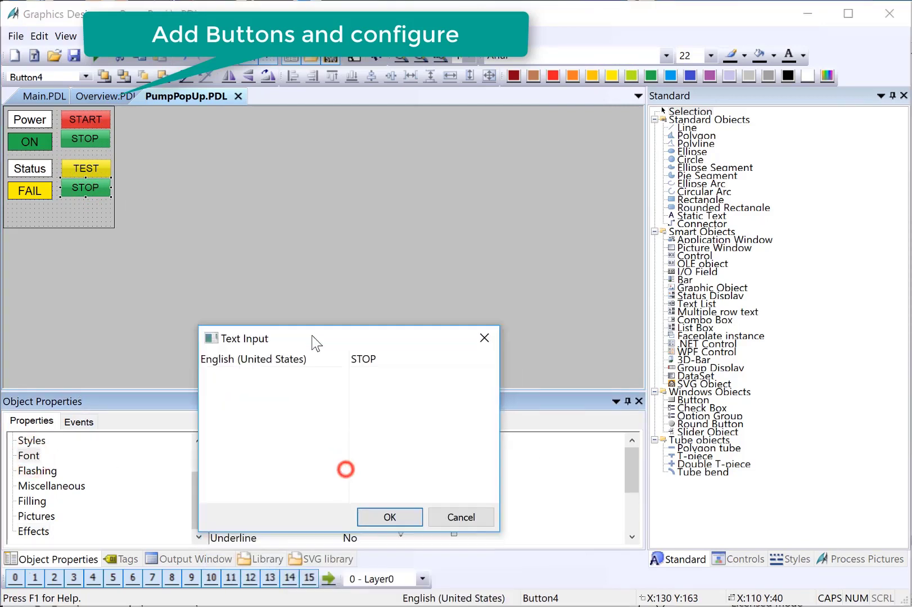
pyautogui.click(369, 358)
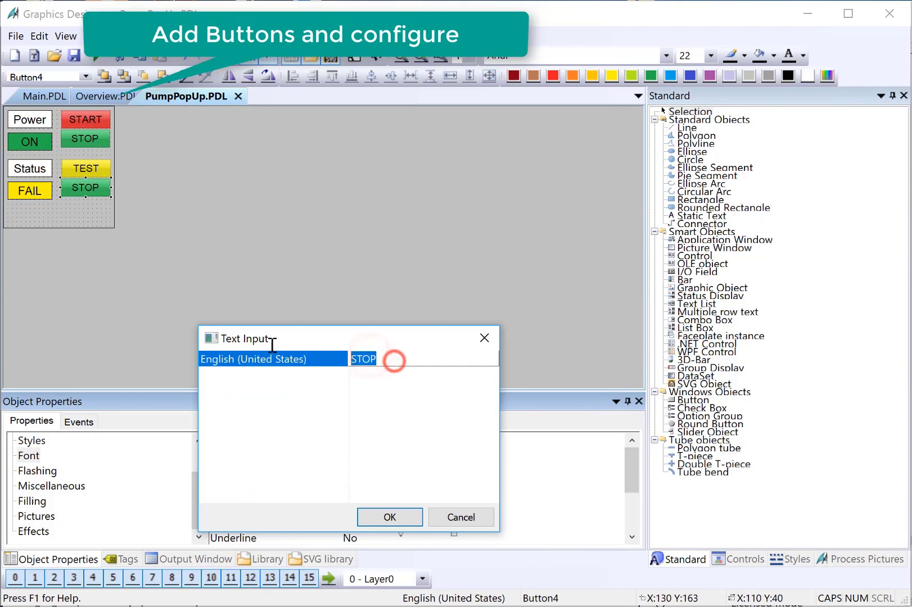
pyautogui.press('BackSpace')
pyautogui.press('BackSpace')
pyautogui.press('BackSpace')
pyautogui.press('BackSpace')
pyautogui.write('RESE')
pyautogui.press('Return')
pyautogui.click(388, 516)
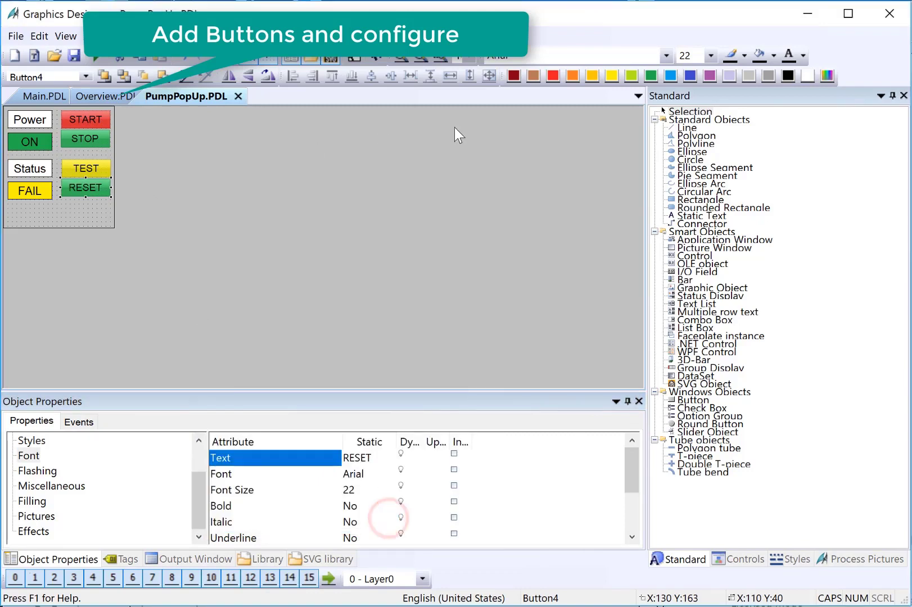
pyautogui.click(670, 75)
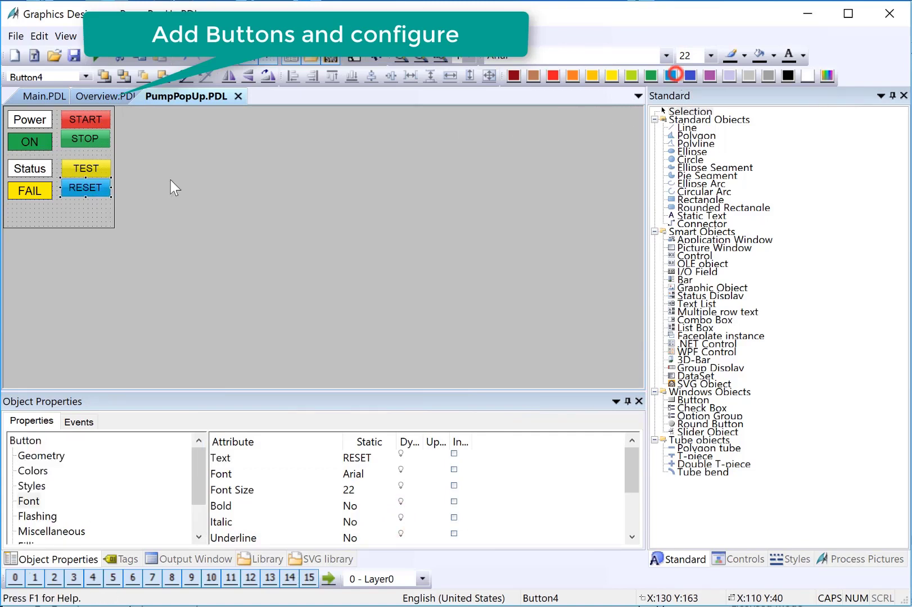
pyautogui.click(79, 213)
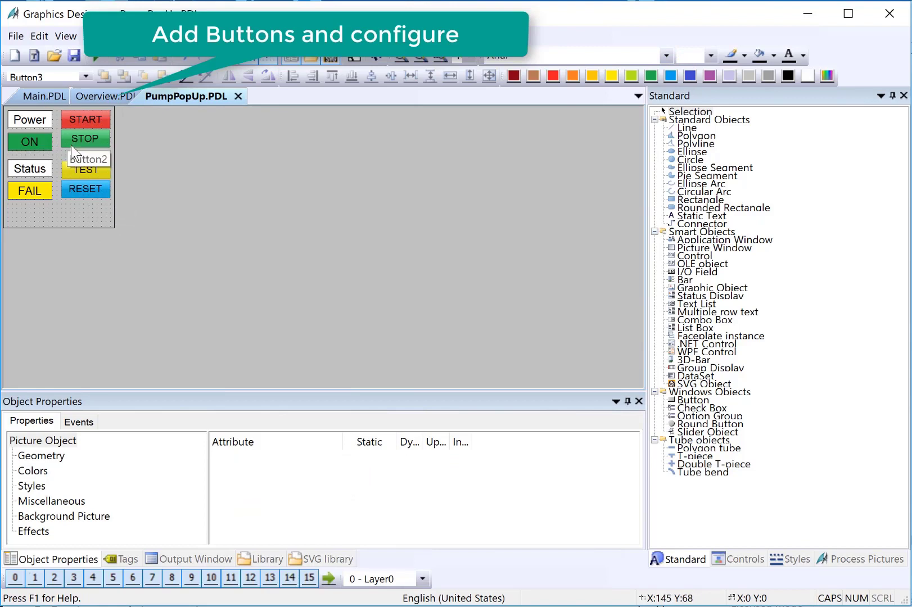
# Duplicate the START button and place the copy below the FAIL label and RESET button, widened to 240 by 40
pyautogui.click(74, 111)
pyautogui.rightClick(73, 112)
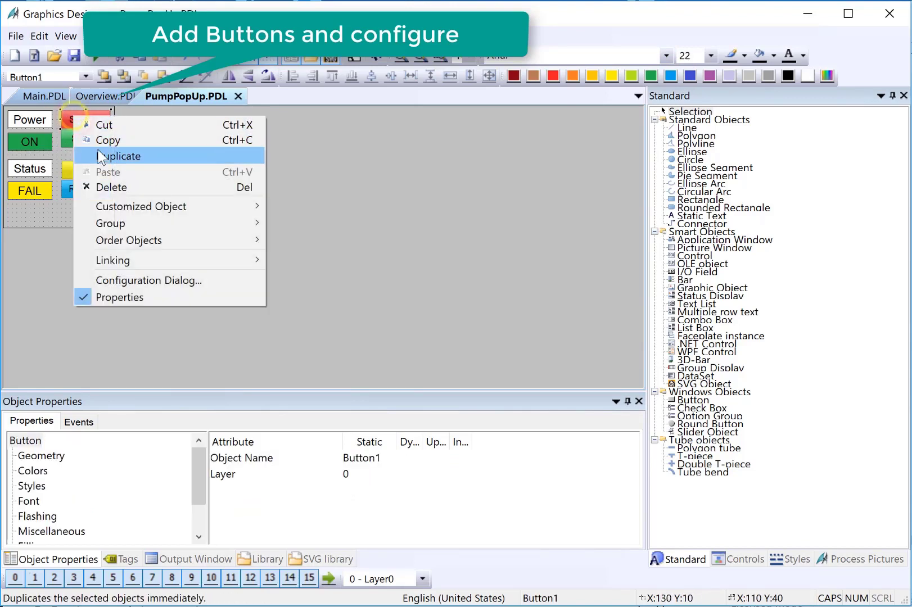
pyautogui.click(97, 152)
pyautogui.moveTo(81, 125); pyautogui.dragTo(111, 214)
# Change the wide duplicated START button's text to "CLOSE"
pyautogui.click(29, 501)
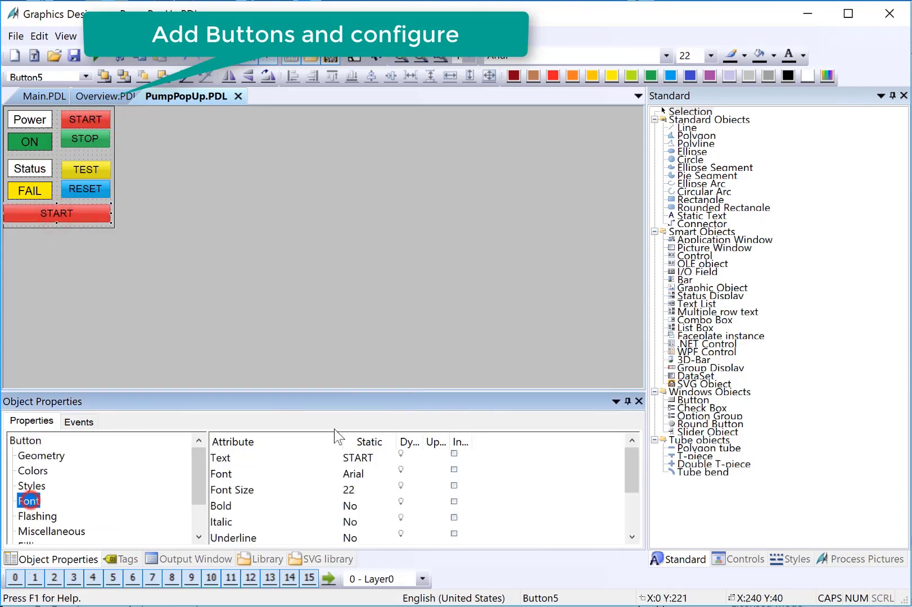
pyautogui.click(363, 459)
pyautogui.write('closeE')
pyautogui.press('Return')
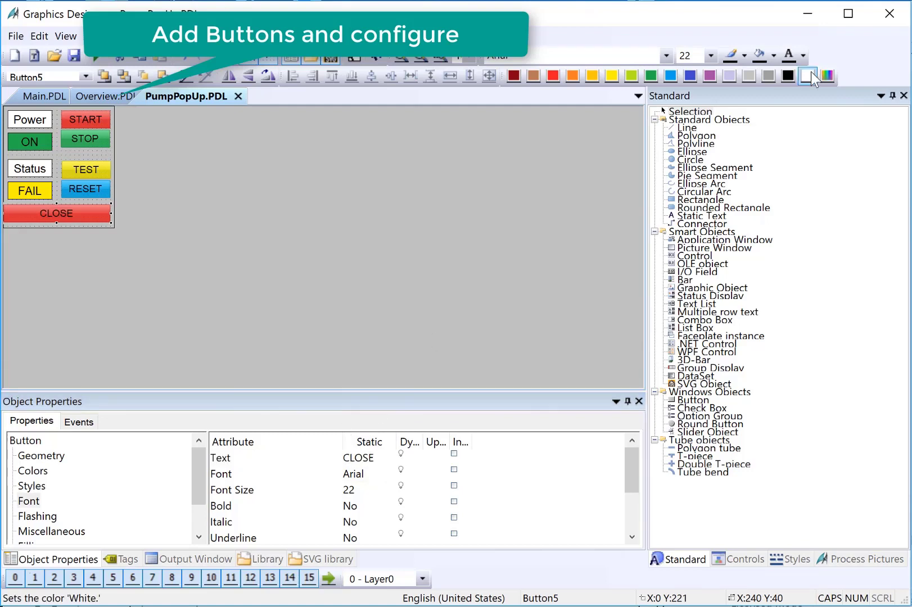
# Set the CLOSE button's font color to white (FFFFFF)
pyautogui.click(804, 55)
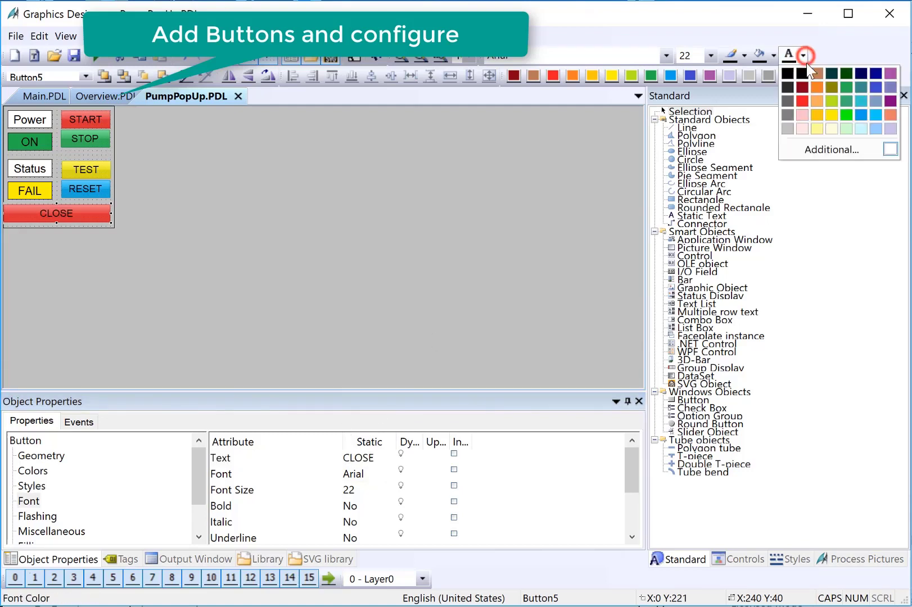
pyautogui.click(840, 146)
pyautogui.click(446, 294)
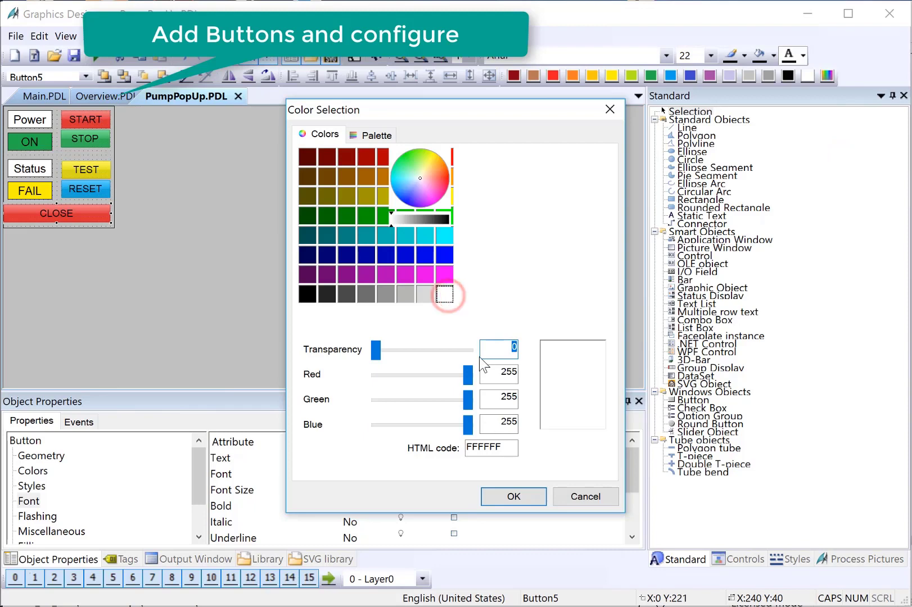
pyautogui.click(514, 496)
pyautogui.click(116, 212)
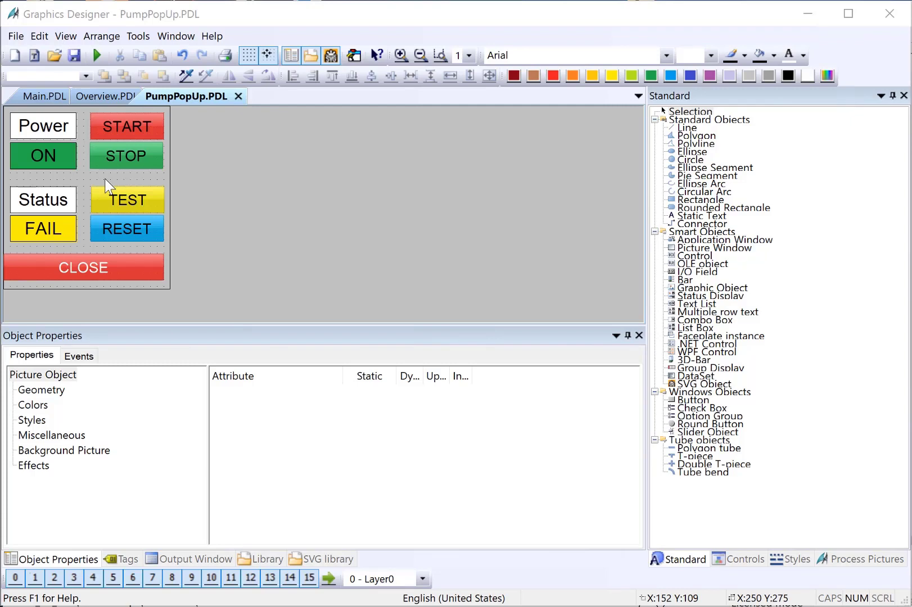
# Add a Dynamic Dialog to the ON label's Background Color, using the Blue.PUMP_ON tag as its expression
pyautogui.click(62, 159)
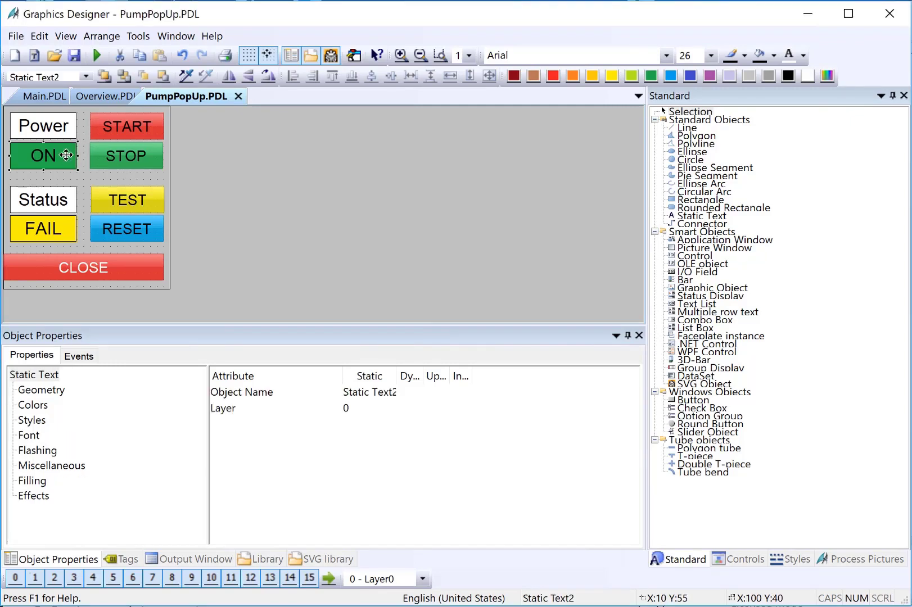
pyautogui.click(32, 406)
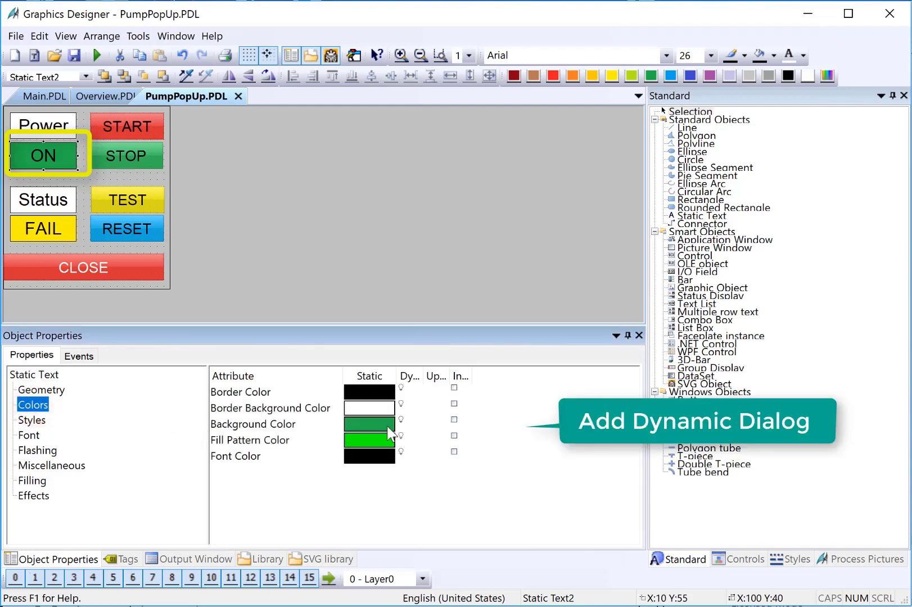
pyautogui.rightClick(401, 421)
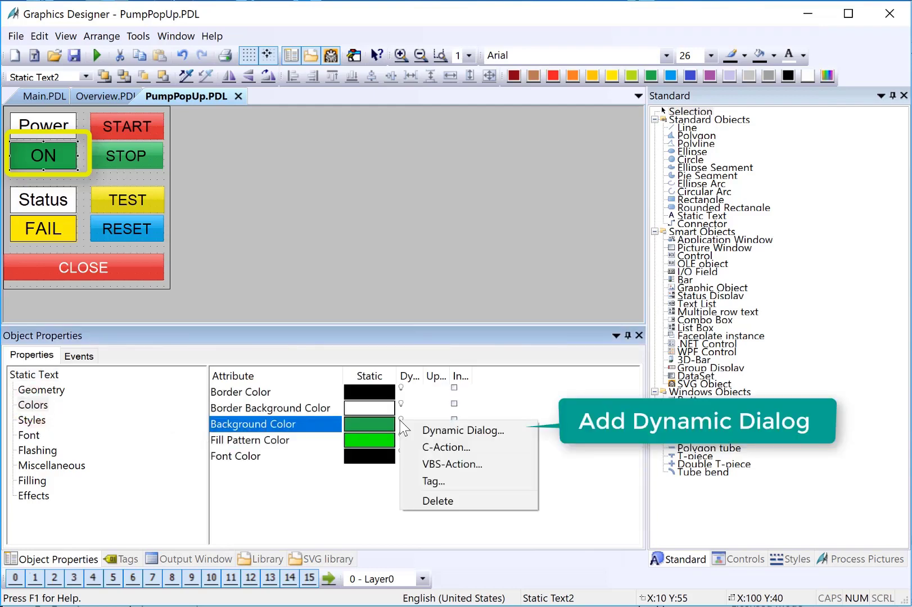
pyautogui.click(435, 430)
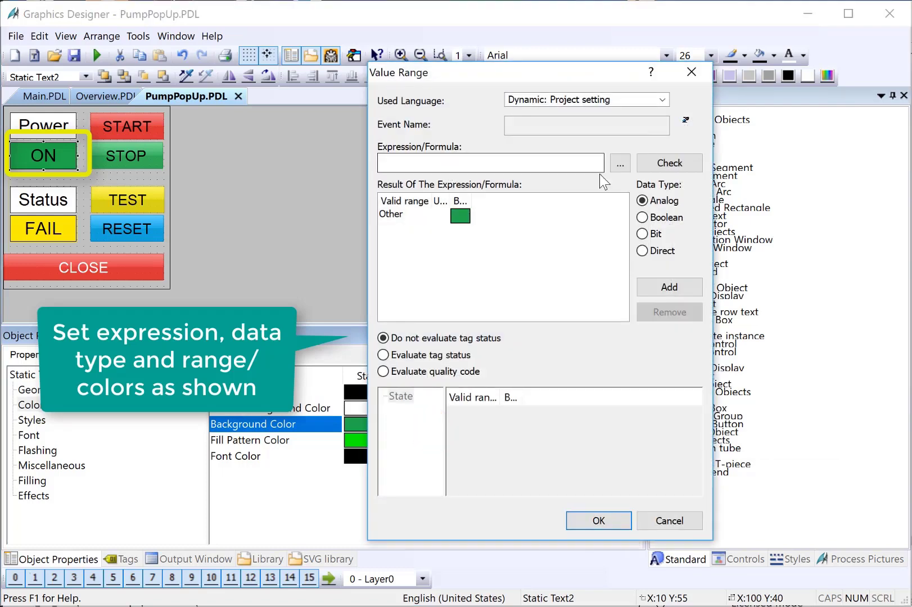
pyautogui.click(621, 164)
pyautogui.click(639, 178)
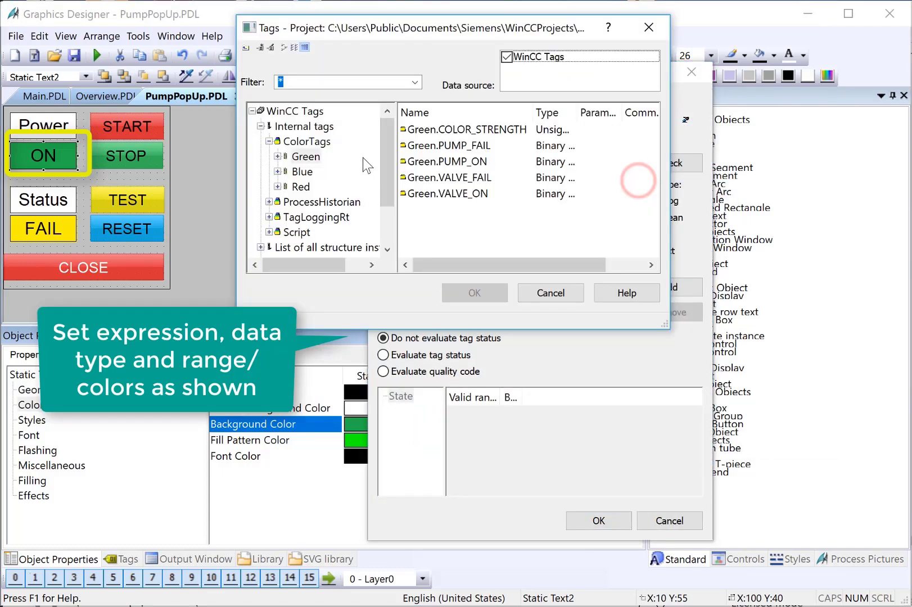
pyautogui.click(302, 172)
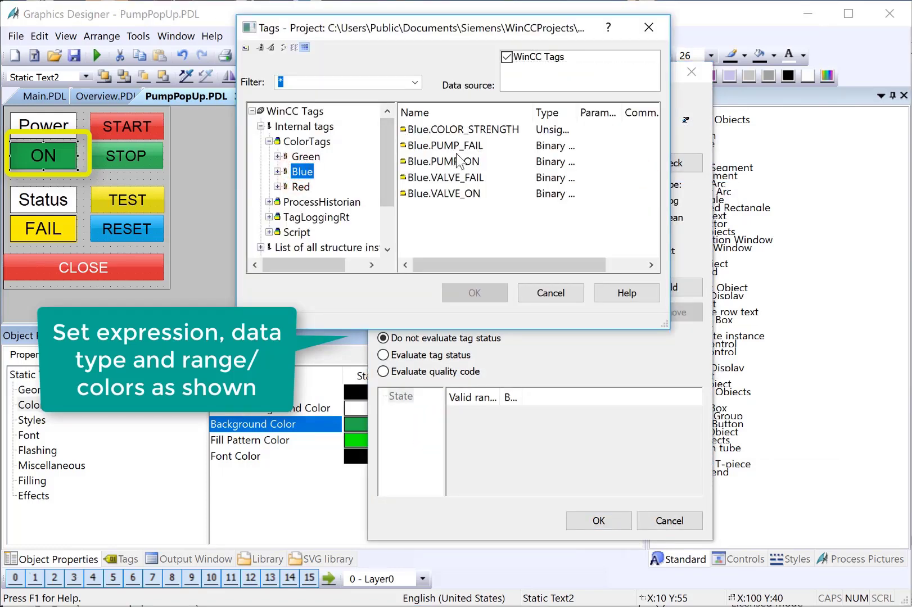
pyautogui.doubleClick(576, 112)
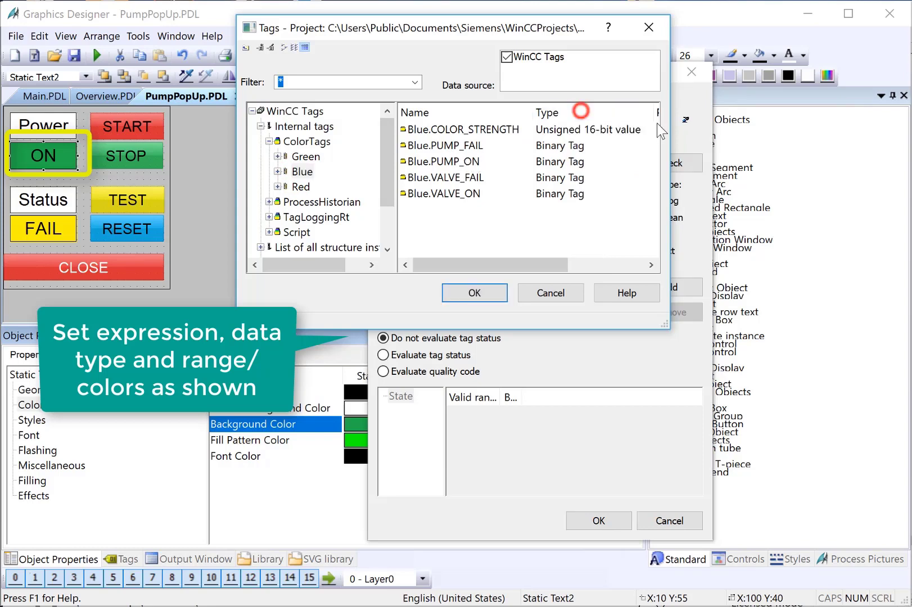
pyautogui.click(440, 163)
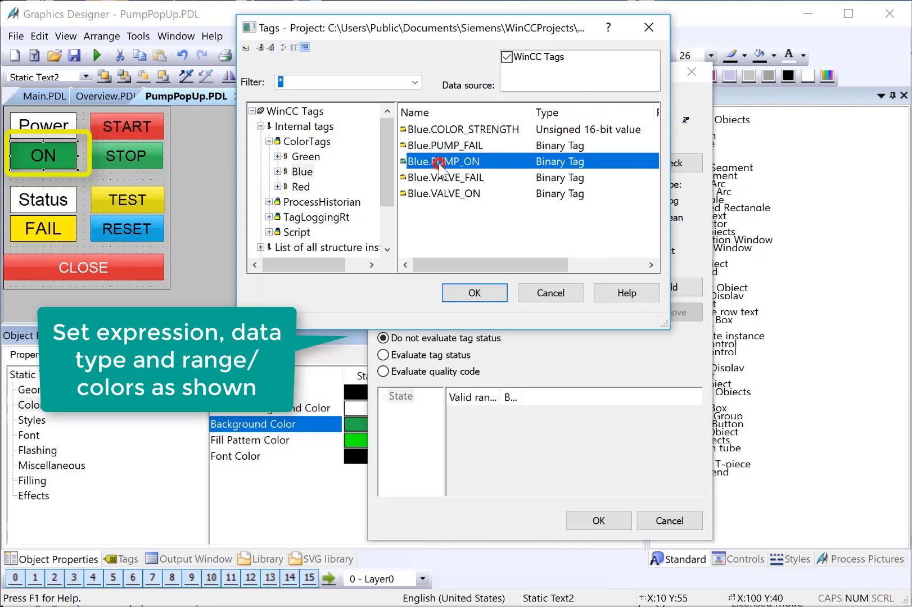
pyautogui.click(474, 293)
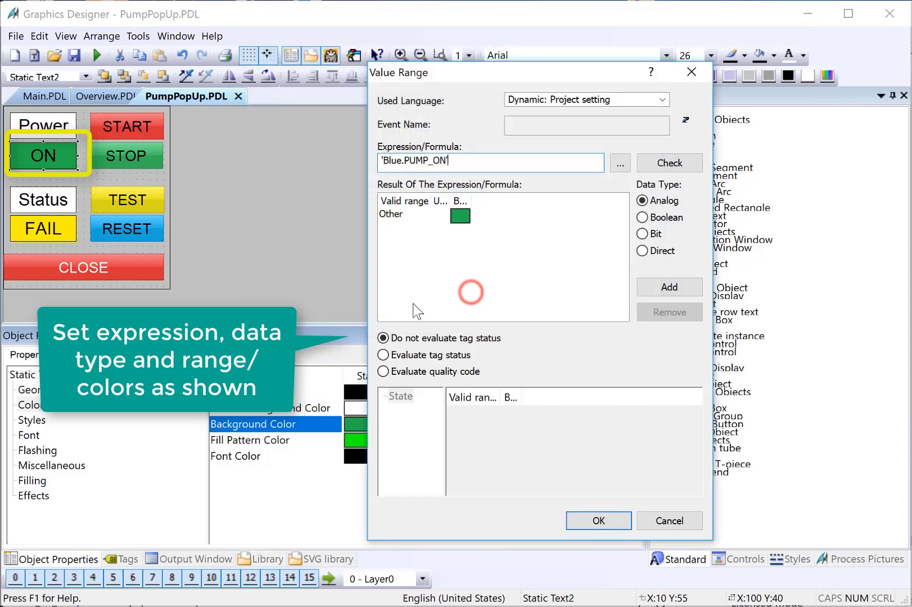
# Set the Background Color dialog's data type to Boolean and the Yes / TRUE color to dark red (850000)
pyautogui.doubleClick(471, 200)
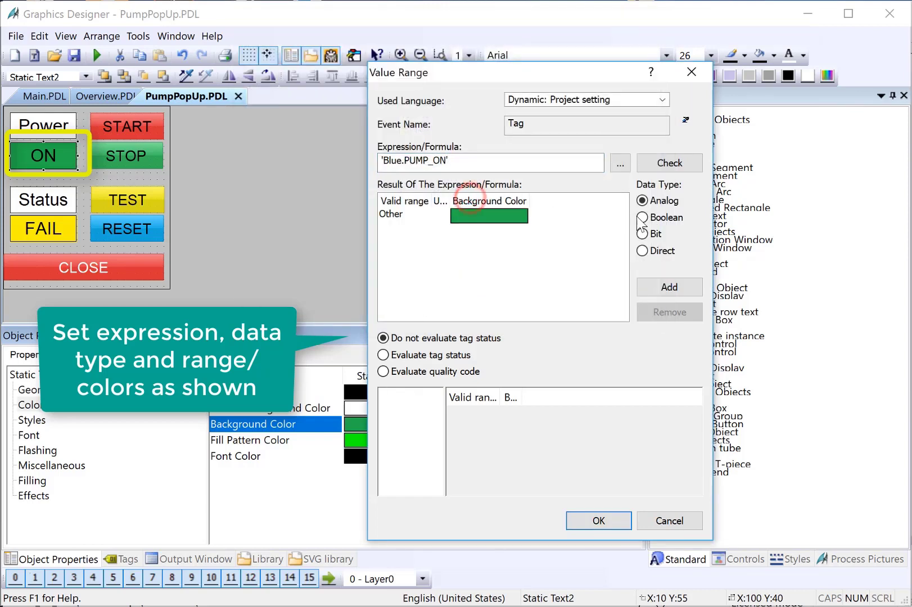
pyautogui.click(644, 218)
pyautogui.moveTo(453, 201); pyautogui.dragTo(583, 207)
pyautogui.doubleClick(510, 213)
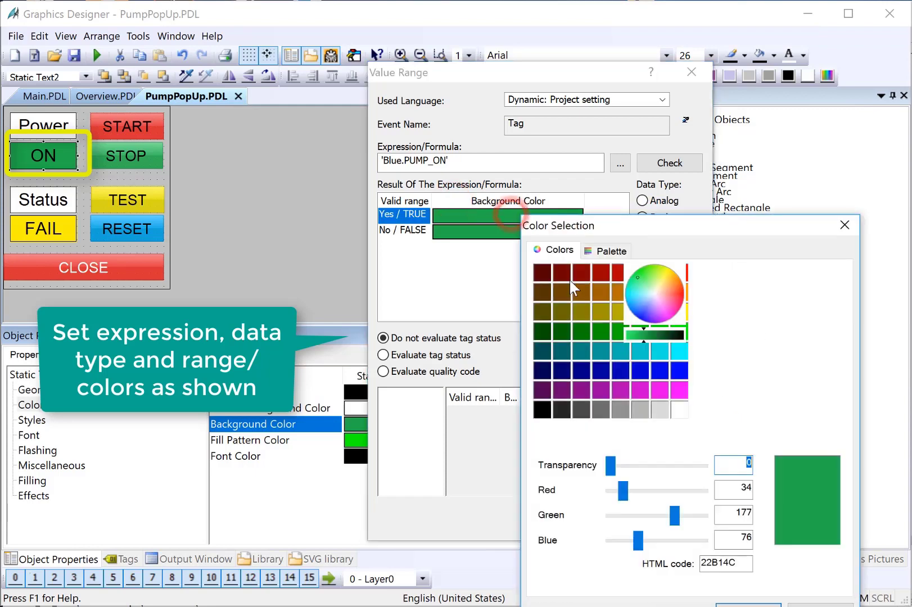
pyautogui.click(576, 272)
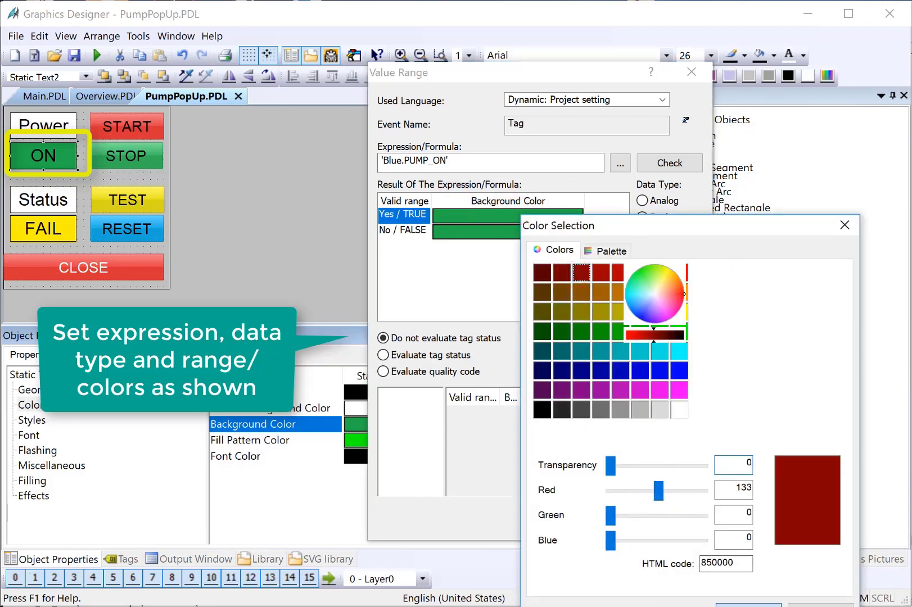
pyautogui.click(721, 605)
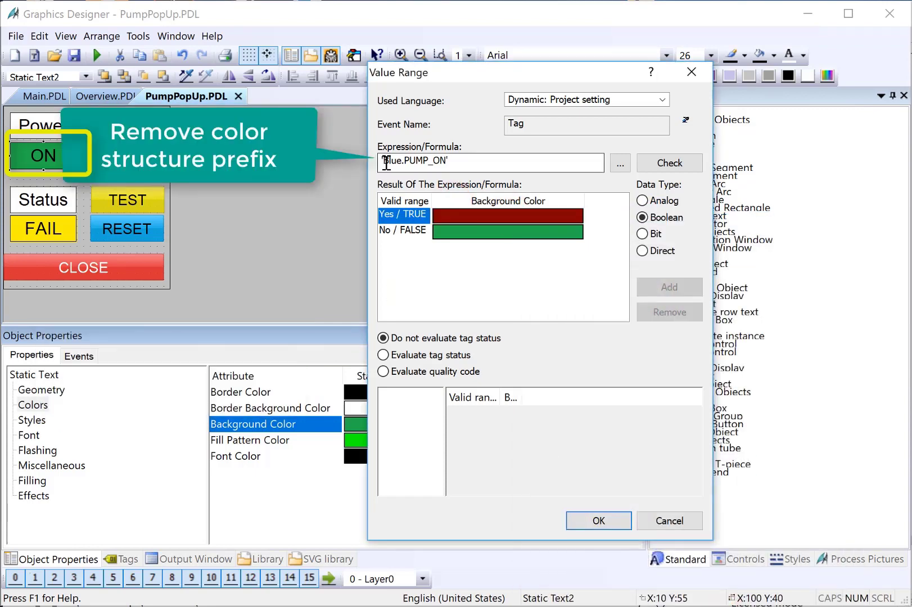
# Remove the "Blue" prefix so the expression is '.PUMP_ON', and apply the dialog while ignoring the missing tag
pyautogui.moveTo(385, 163); pyautogui.dragTo(399, 167)
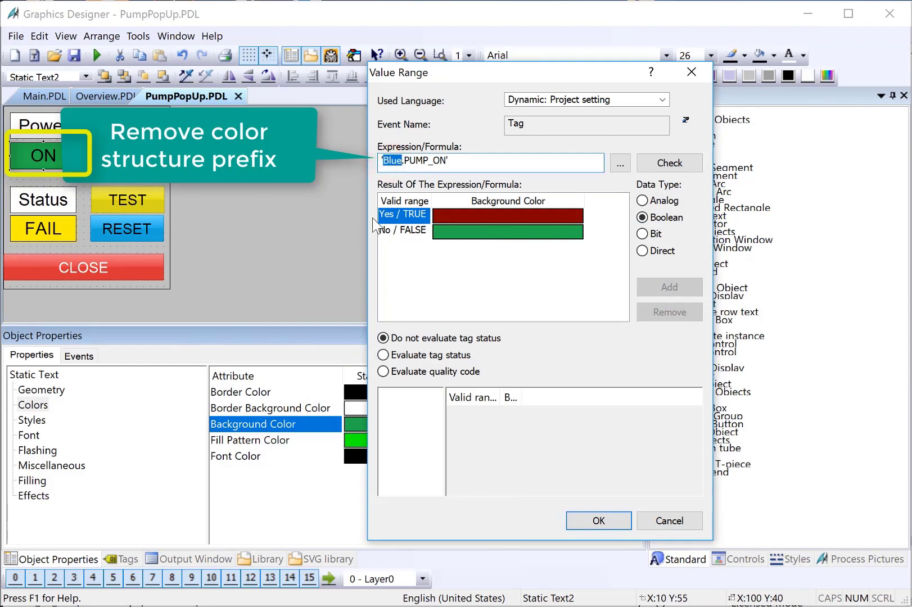
pyautogui.press('Delete')
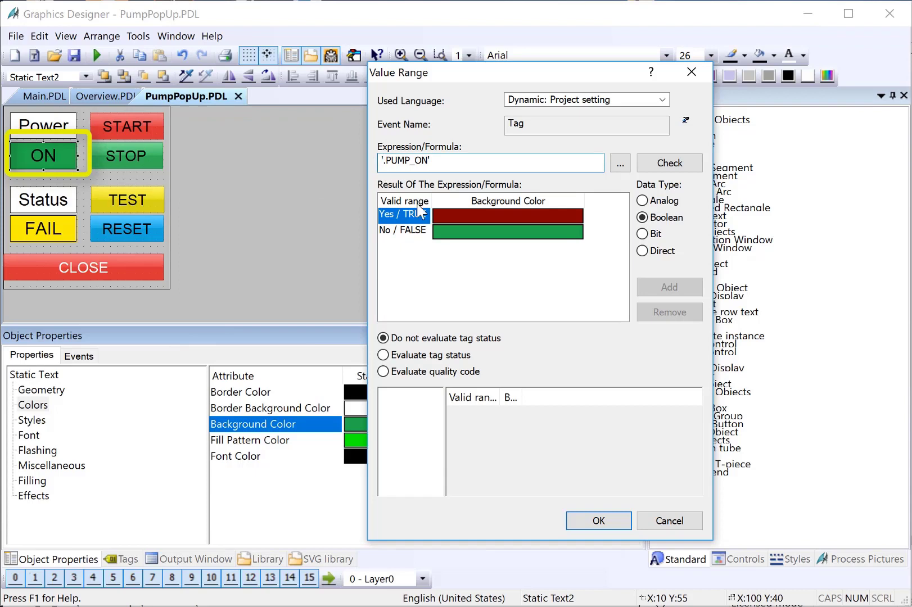
pyautogui.click(592, 525)
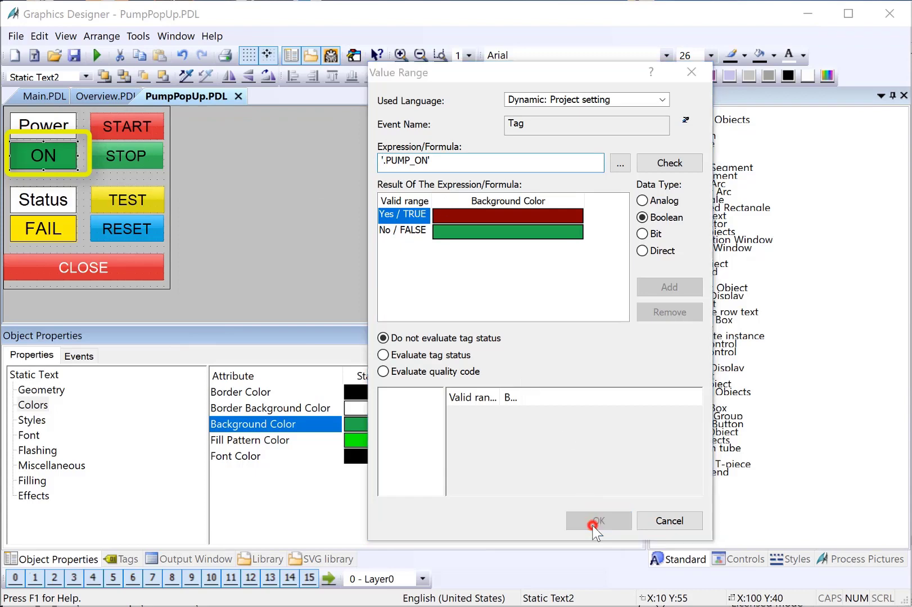
pyautogui.moveTo(485, 221); pyautogui.dragTo(407, 271)
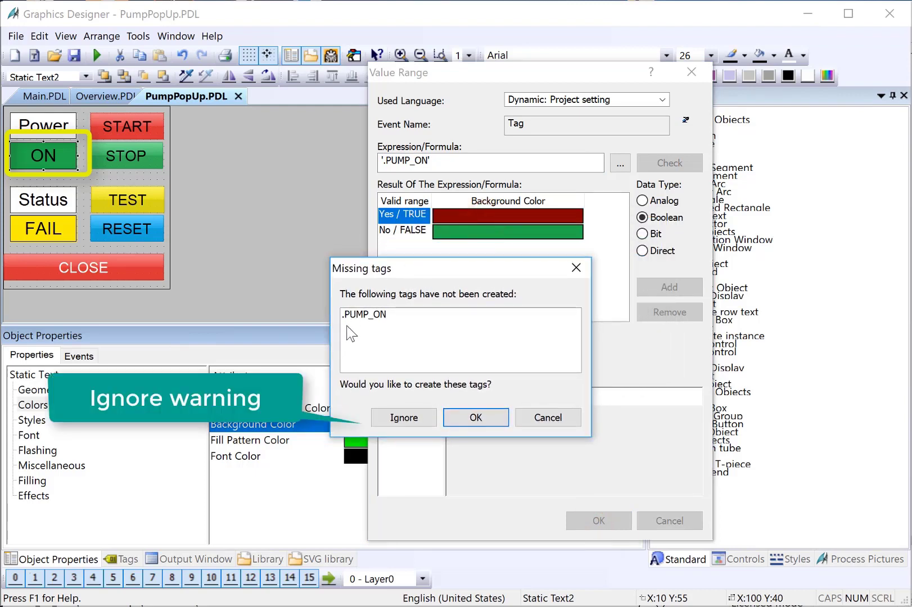
pyautogui.click(406, 421)
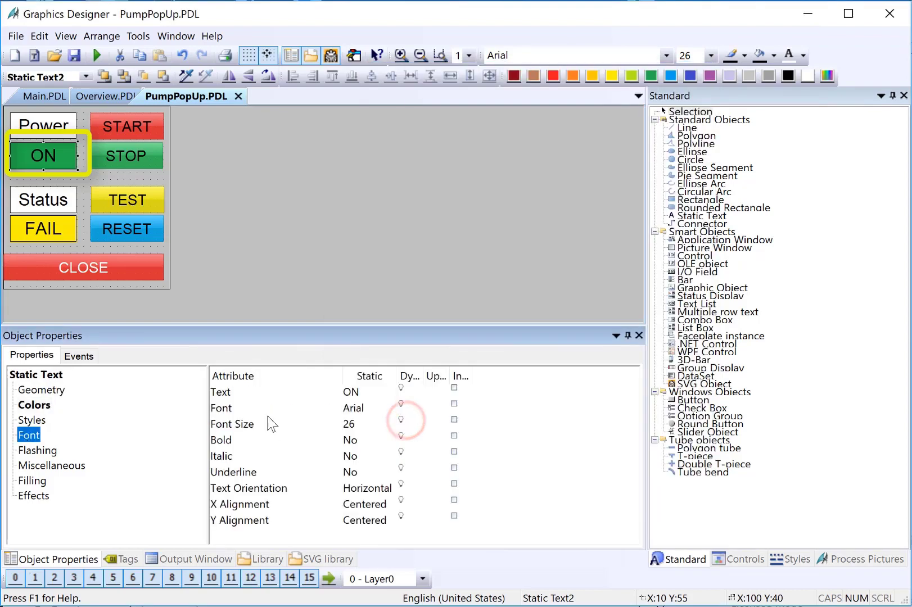
# Add a Dynamic Dialog to the ON label's Text attribute, using the Blue.PUMP_ON tag as its expression
pyautogui.click(232, 393)
pyautogui.rightClick(406, 392)
pyautogui.click(428, 397)
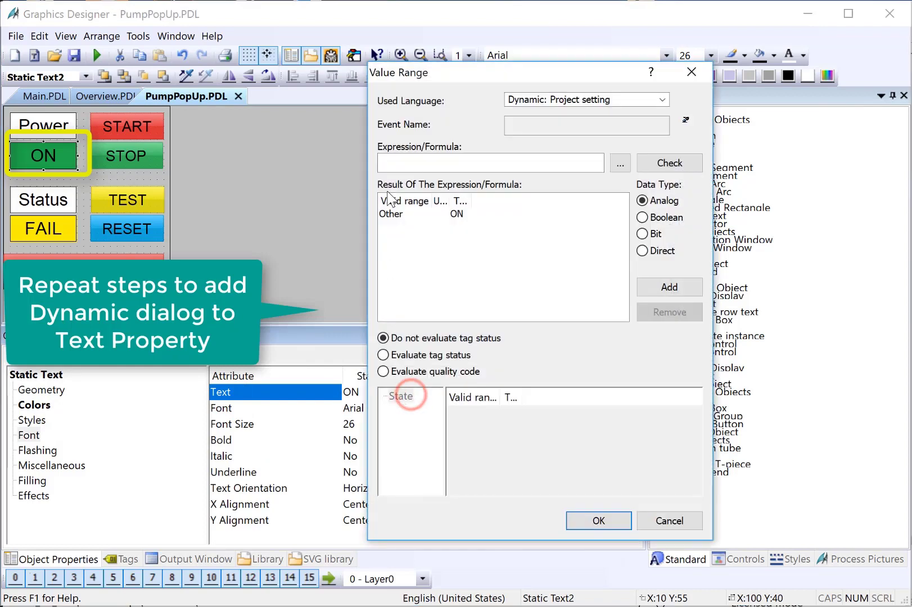
pyautogui.click(620, 163)
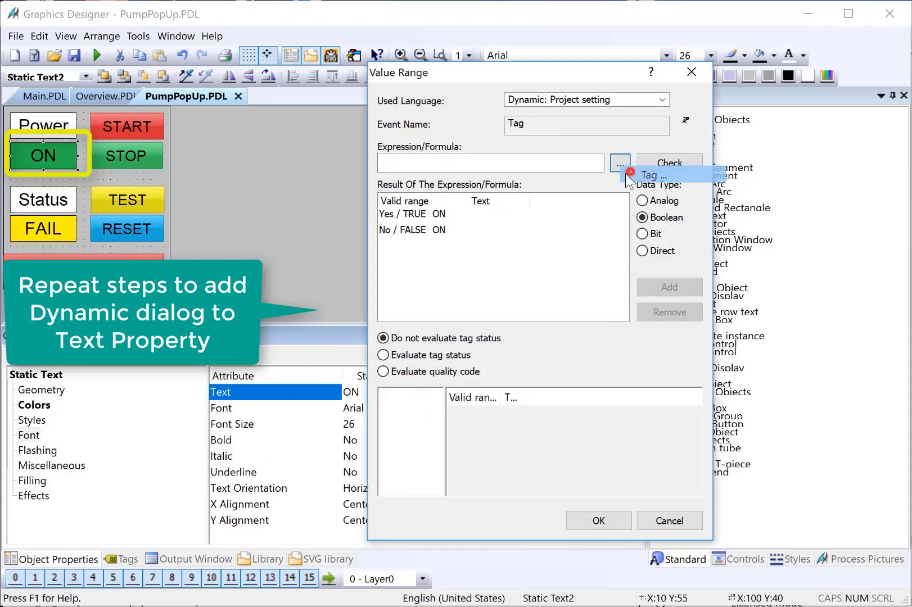
pyautogui.click(636, 172)
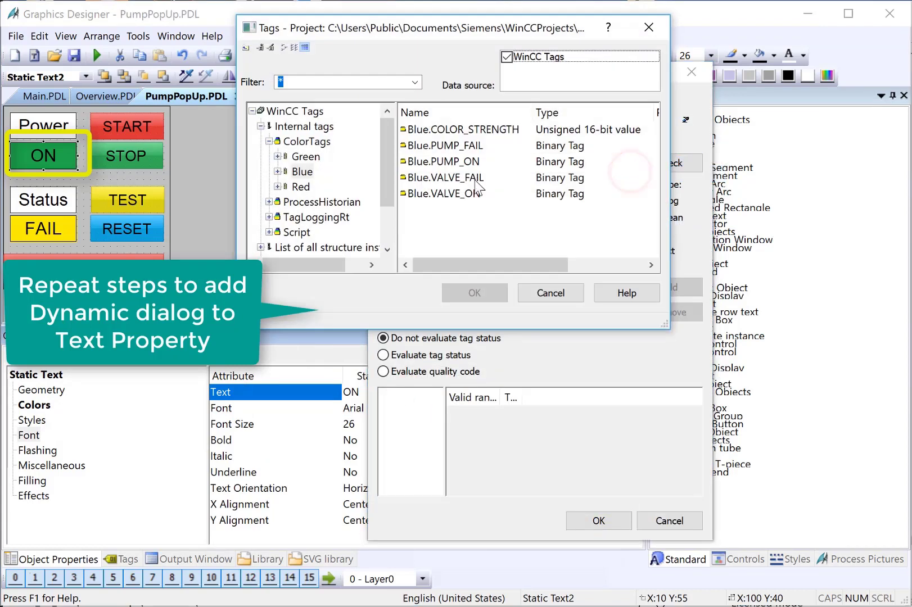
pyautogui.click(432, 163)
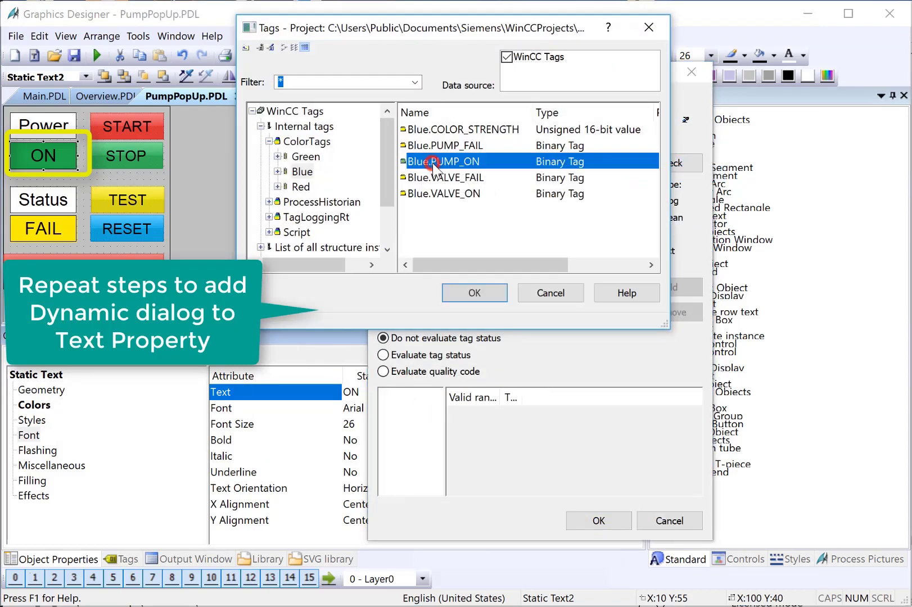
pyautogui.click(476, 292)
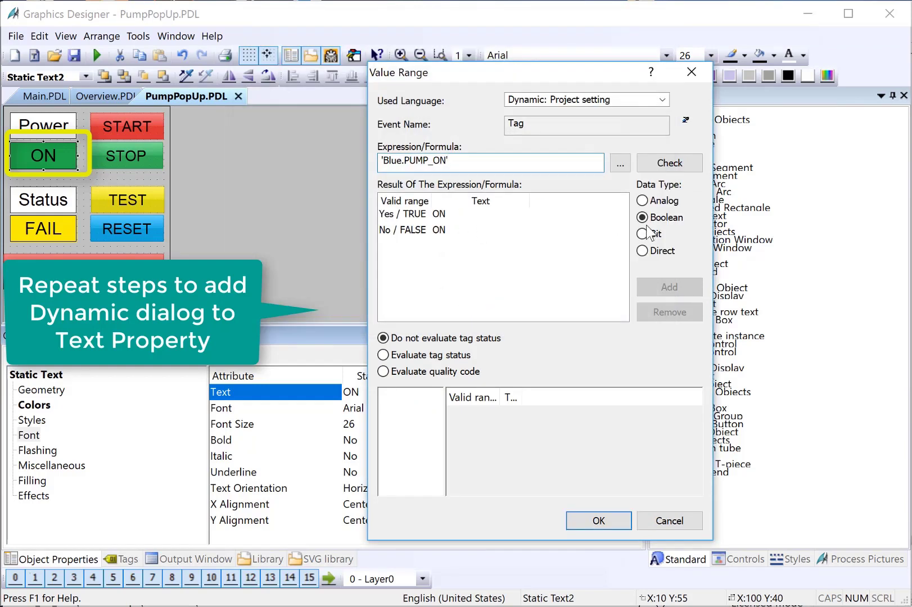
# Set the ON label's Text dialog to the Boolean data type and the No / FALSE text to OFF
pyautogui.click(657, 219)
pyautogui.doubleClick(439, 231)
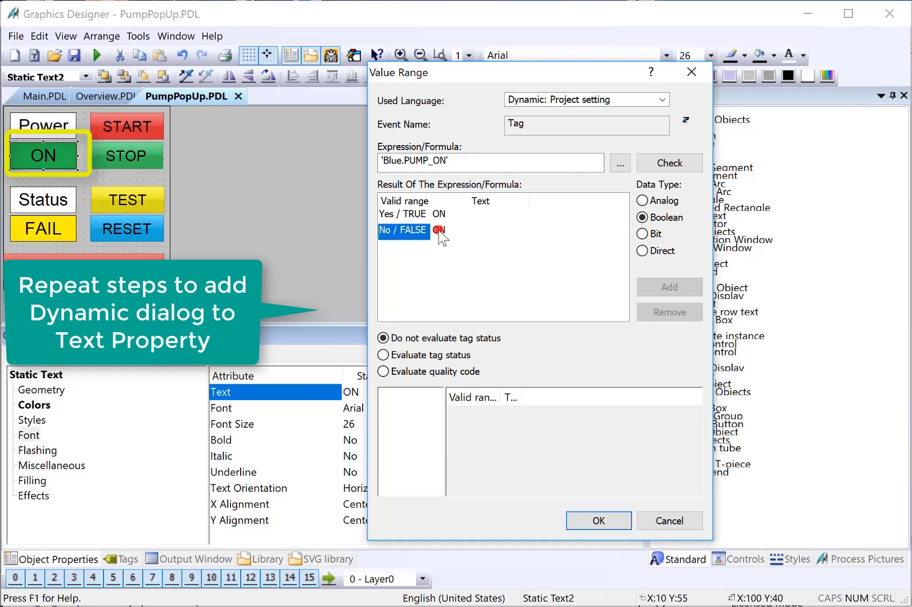
pyautogui.write('OFF')
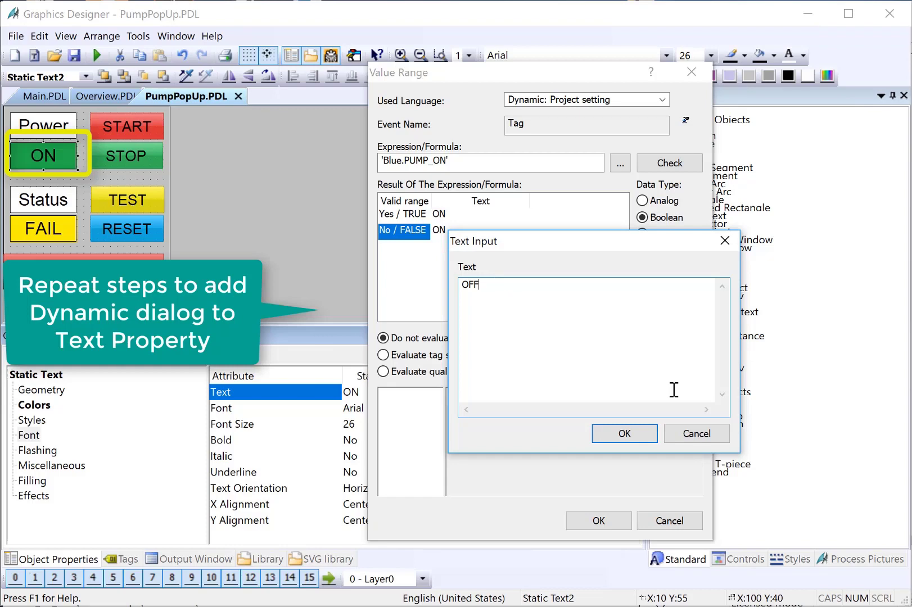
pyautogui.click(619, 433)
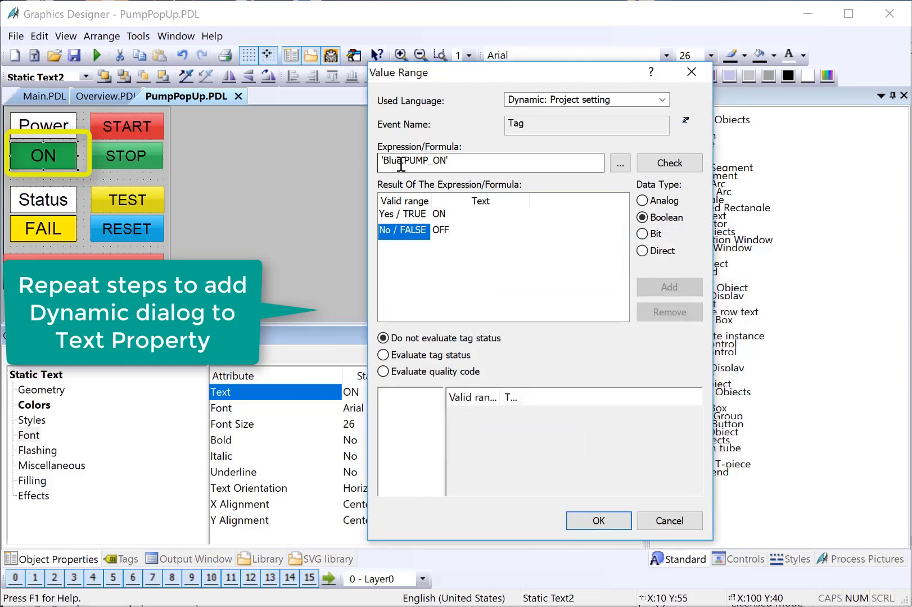
# Remove the "Blue" prefix so the Text expression is '.PUMP_ON', and apply the dialog while ignoring the missing tag
pyautogui.moveTo(401, 167); pyautogui.dragTo(383, 162)
pyautogui.press('BackSpace')
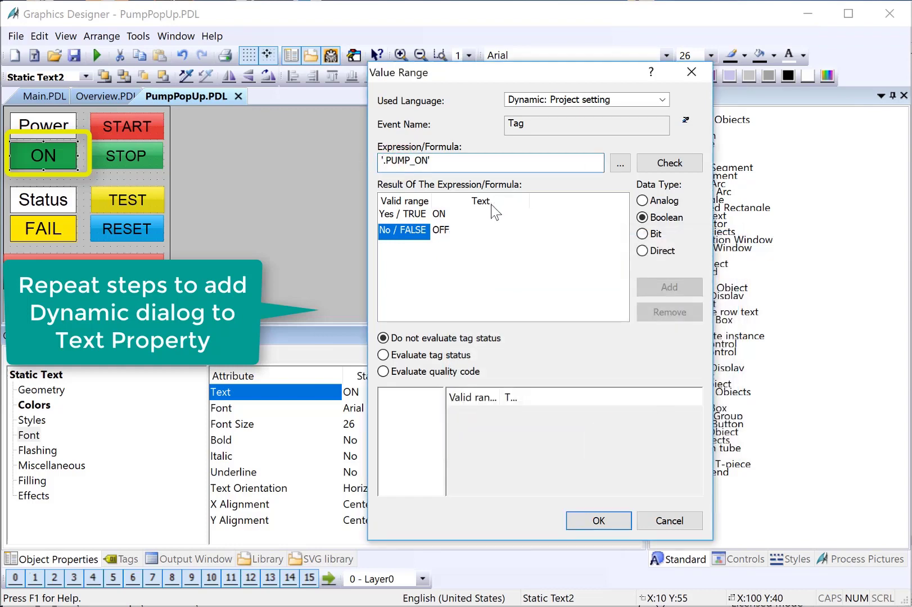
pyautogui.click(589, 526)
pyautogui.click(465, 365)
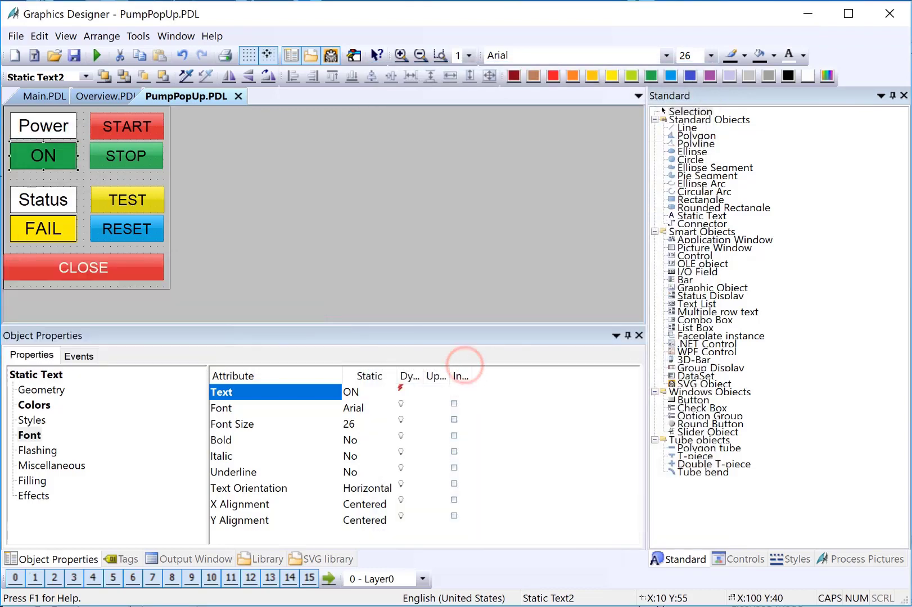
# Add a Direct Connection to the START button's Release Left mouse event, with the constant 1 as its source
pyautogui.click(160, 128)
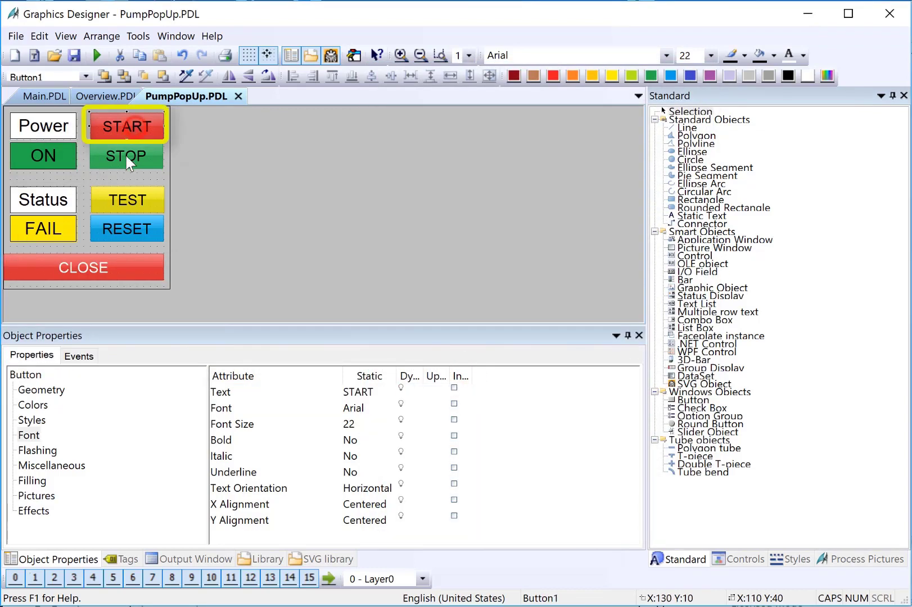
pyautogui.click(80, 355)
pyautogui.scroll(3, 116, 427)
pyautogui.click(36, 391)
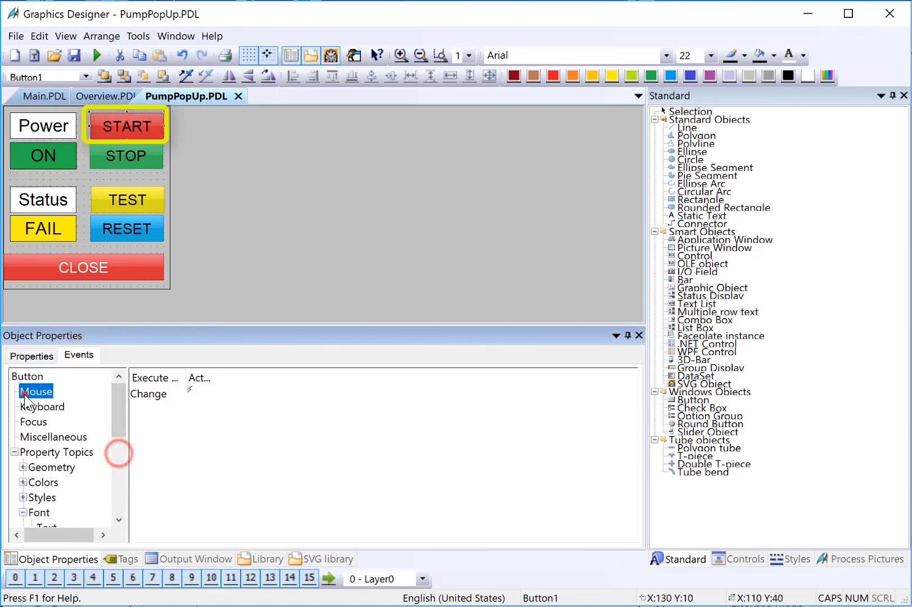
pyautogui.moveTo(188, 369); pyautogui.dragTo(226, 371)
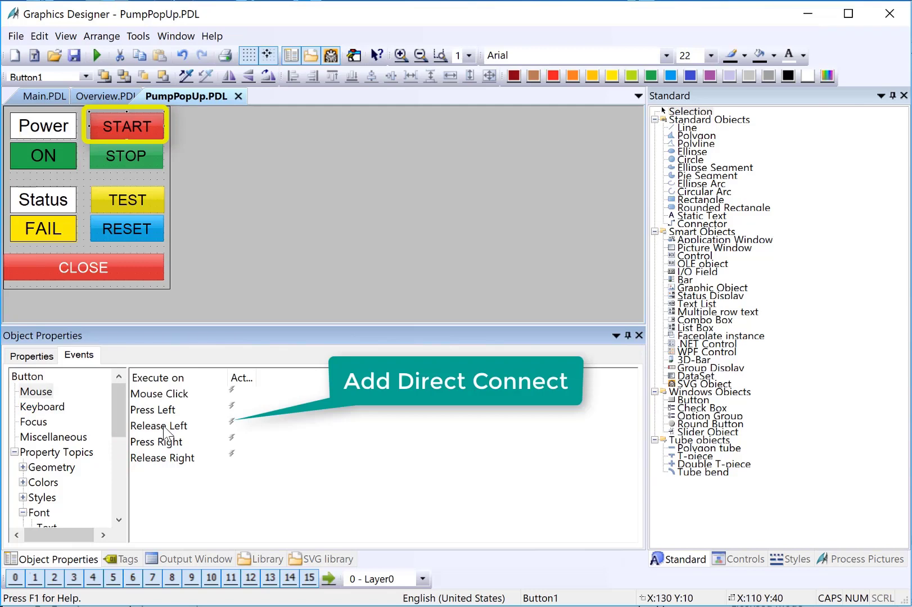
pyautogui.click(163, 425)
pyautogui.rightClick(232, 425)
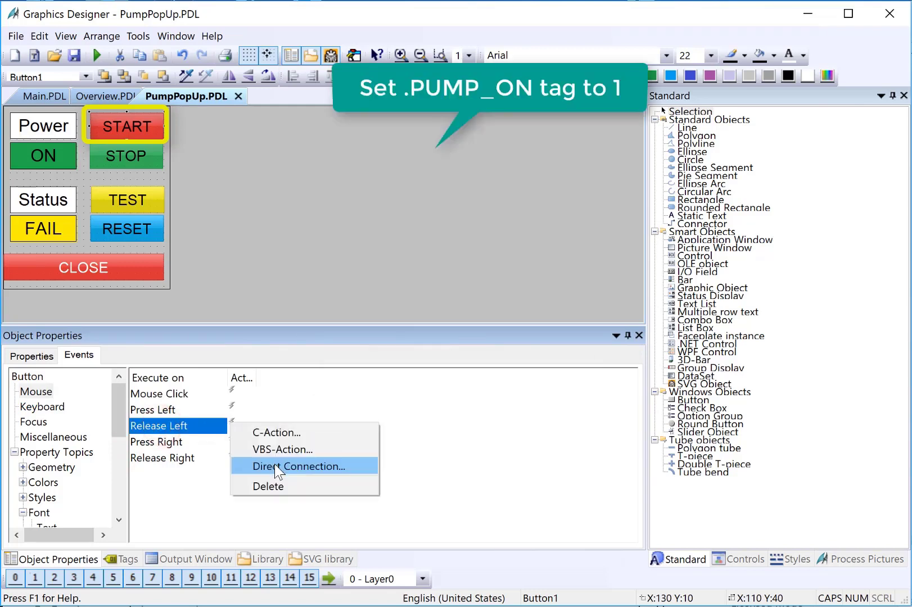
pyautogui.click(282, 467)
pyautogui.click(246, 187)
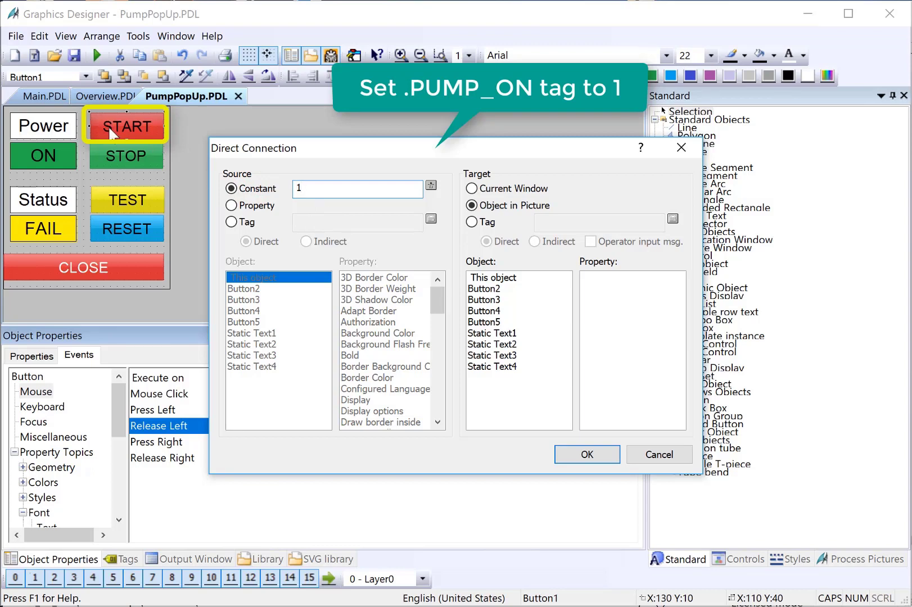
# Target the START connection at the Blue.PUMP_ON tag, shorten the tag name to .PUMP_ON and apply the connection
pyautogui.click(472, 223)
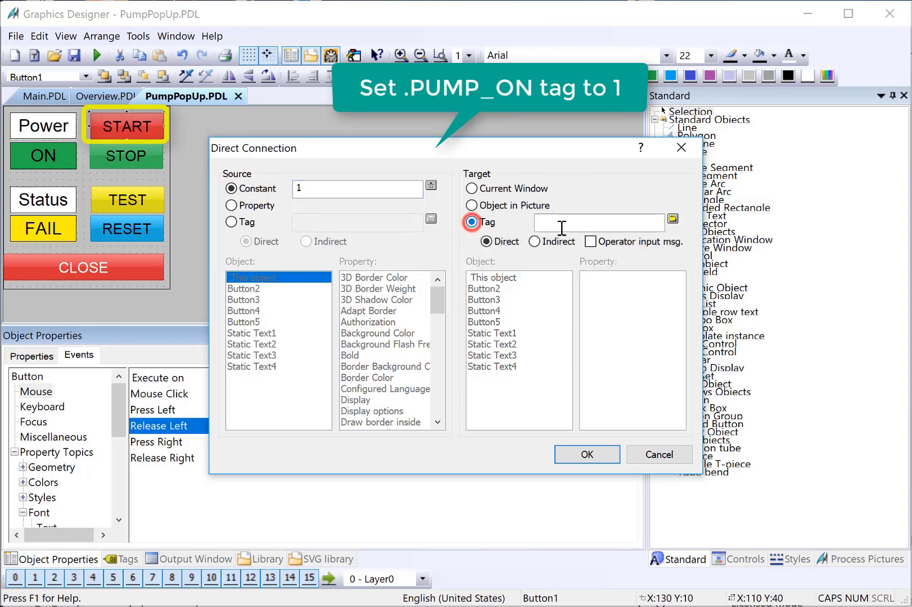
pyautogui.click(673, 219)
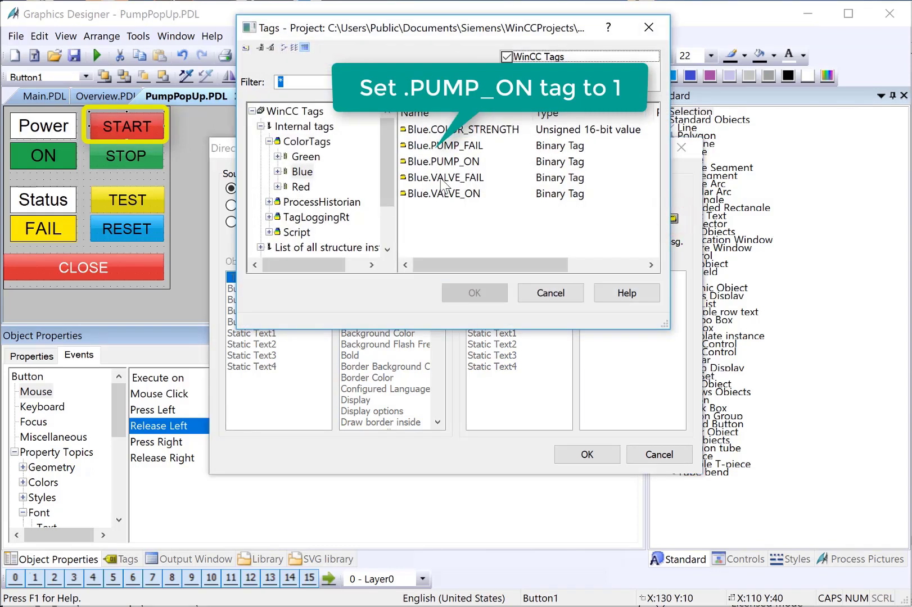
pyautogui.click(435, 161)
pyautogui.click(474, 293)
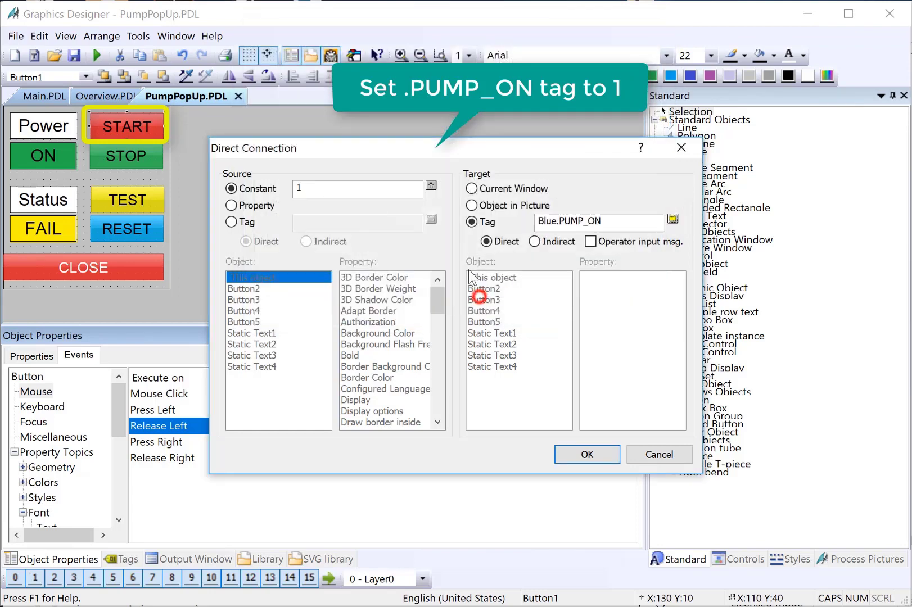
pyautogui.moveTo(560, 223); pyautogui.dragTo(538, 223)
pyautogui.press('Delete')
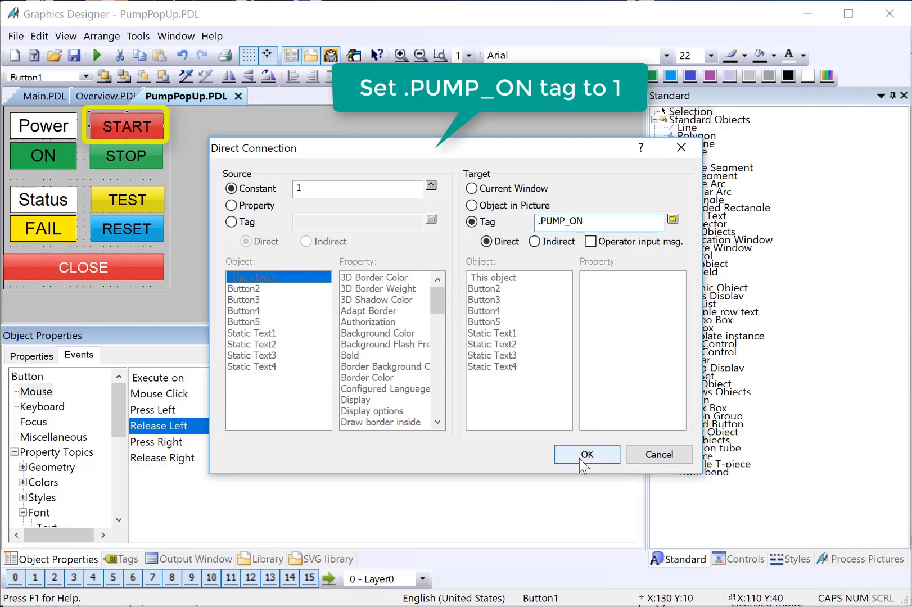
pyautogui.click(579, 458)
# Add a Direct Connection to the STOP button's Release Left mouse event that writes the constant 0 to the .PUMP_ON tag
pyautogui.click(127, 158)
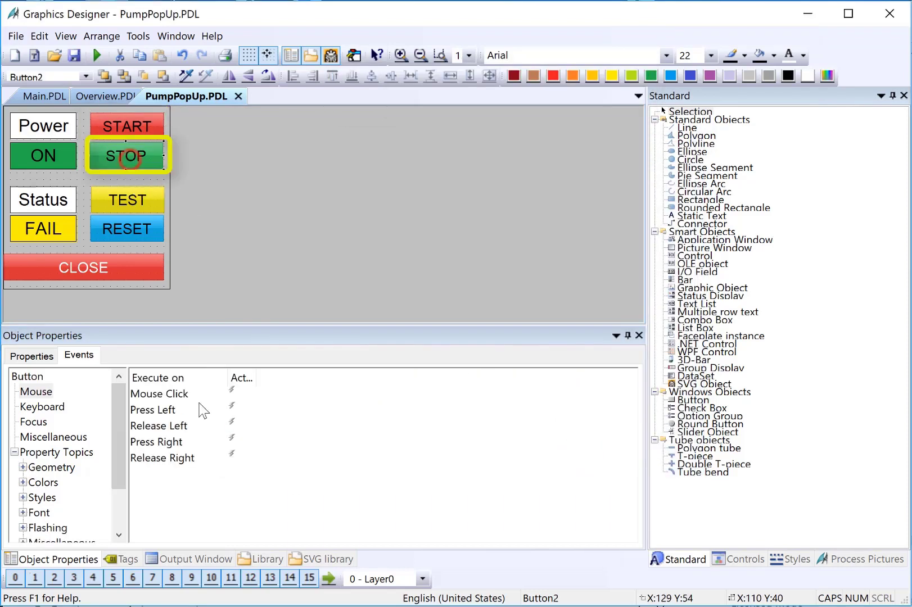
pyautogui.rightClick(230, 407)
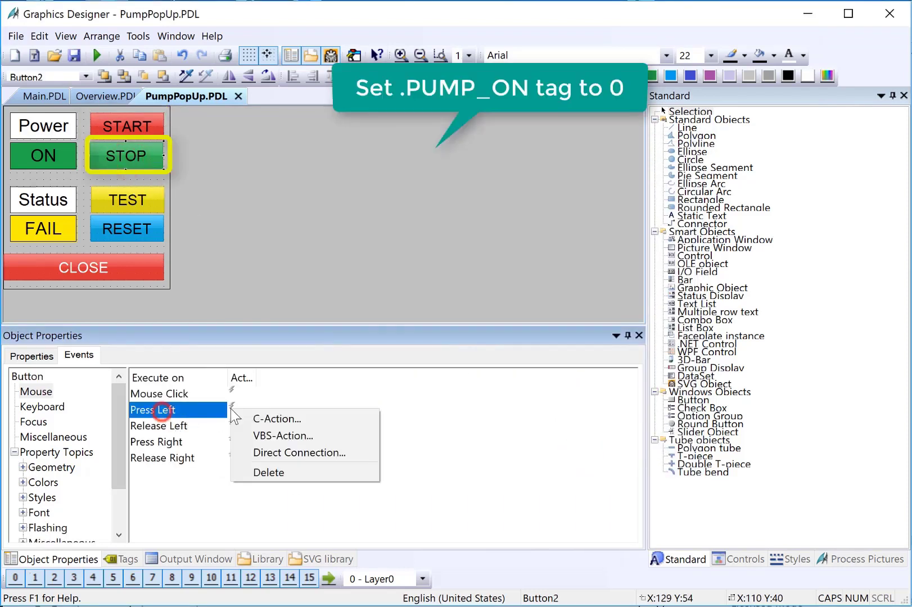
pyautogui.click(257, 447)
pyautogui.click(271, 188)
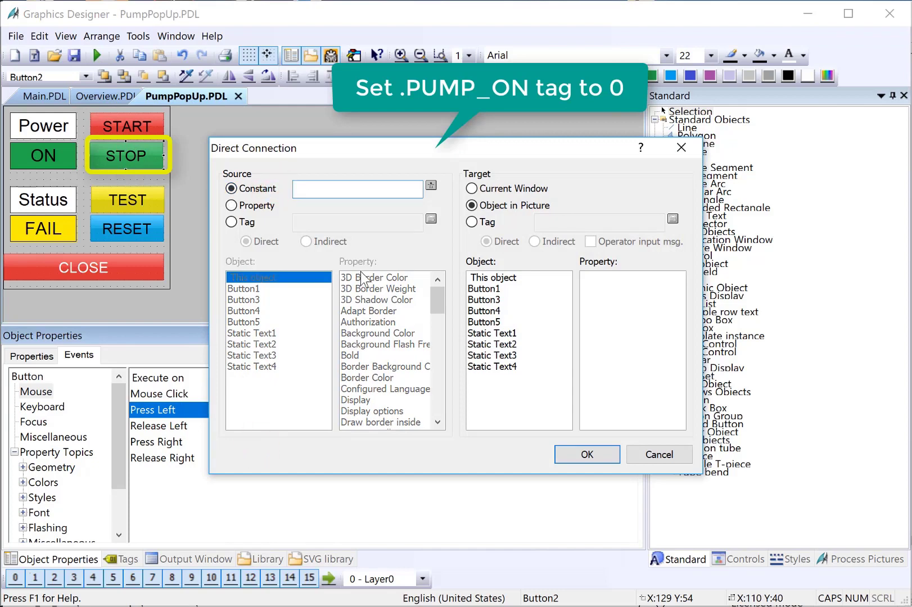
pyautogui.click(471, 221)
pyautogui.click(673, 219)
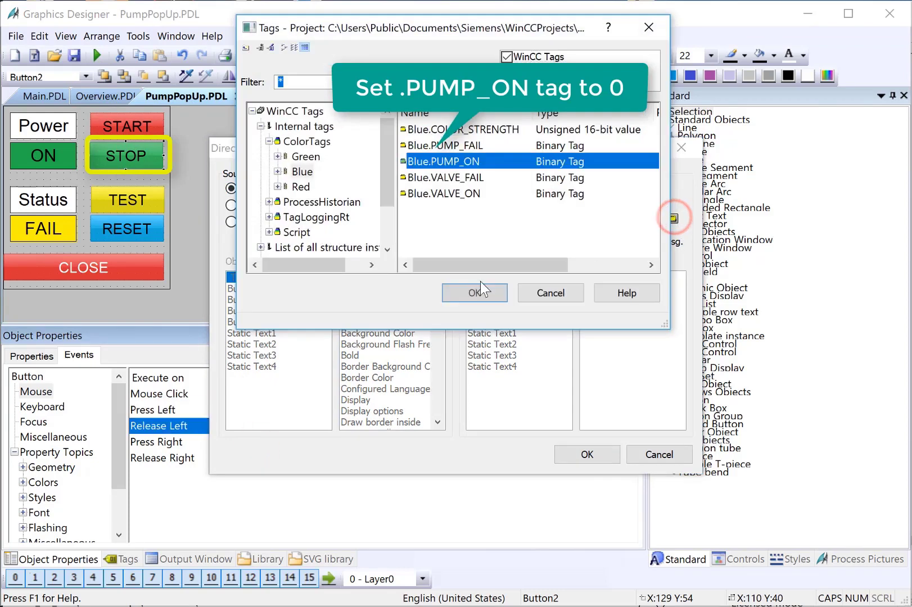
pyautogui.click(475, 292)
pyautogui.moveTo(556, 222); pyautogui.dragTo(535, 222)
pyautogui.press('Delete')
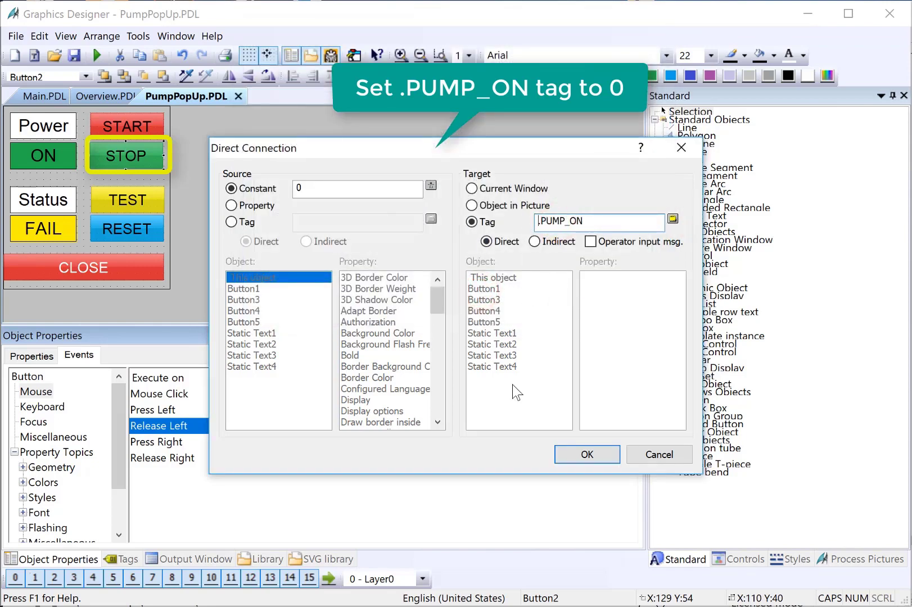
pyautogui.click(582, 454)
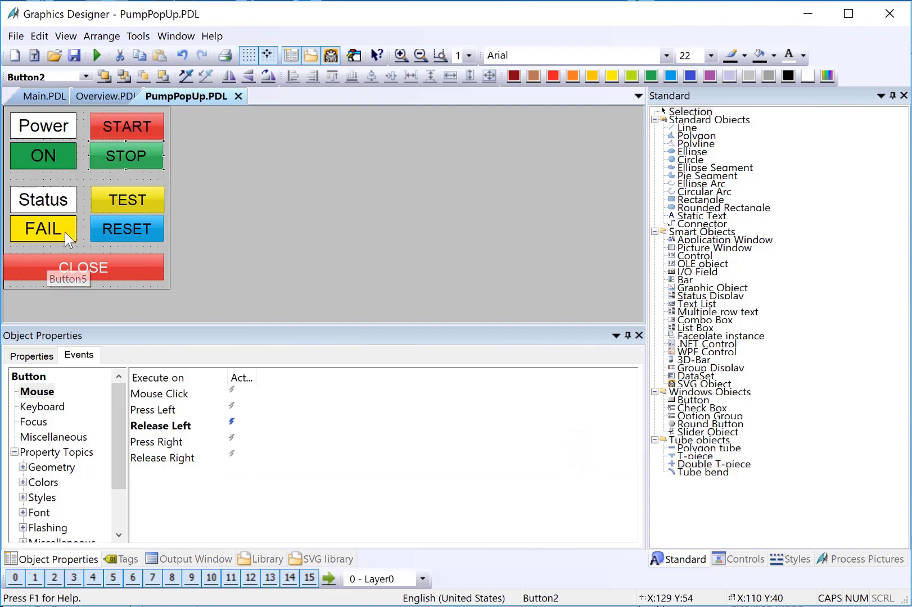
# Add a Dynamic Dialog to the FAIL label's Text attribute, using the Blue.PUMP_FAIL tag as its expression
pyautogui.click(37, 228)
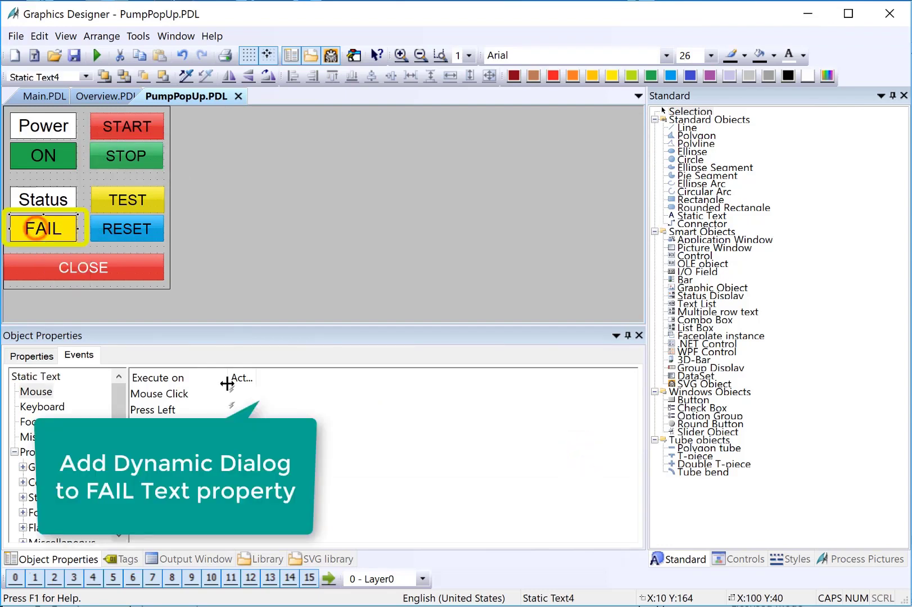
pyautogui.click(31, 356)
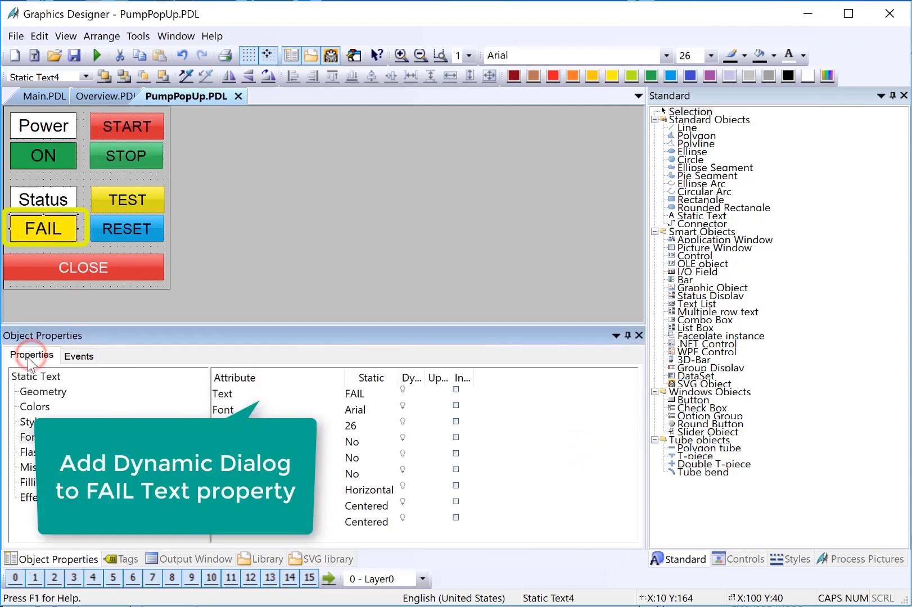
pyautogui.click(329, 395)
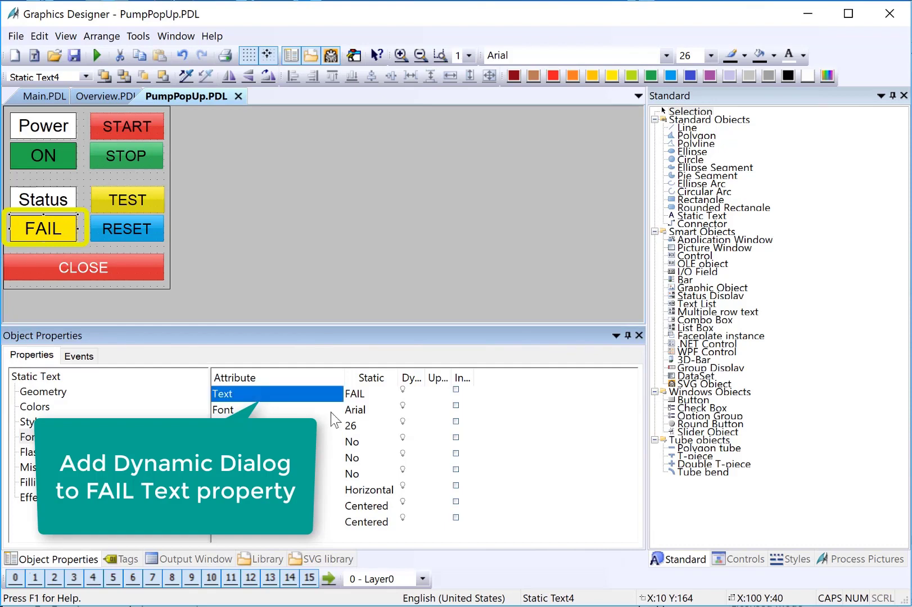
pyautogui.rightClick(403, 390)
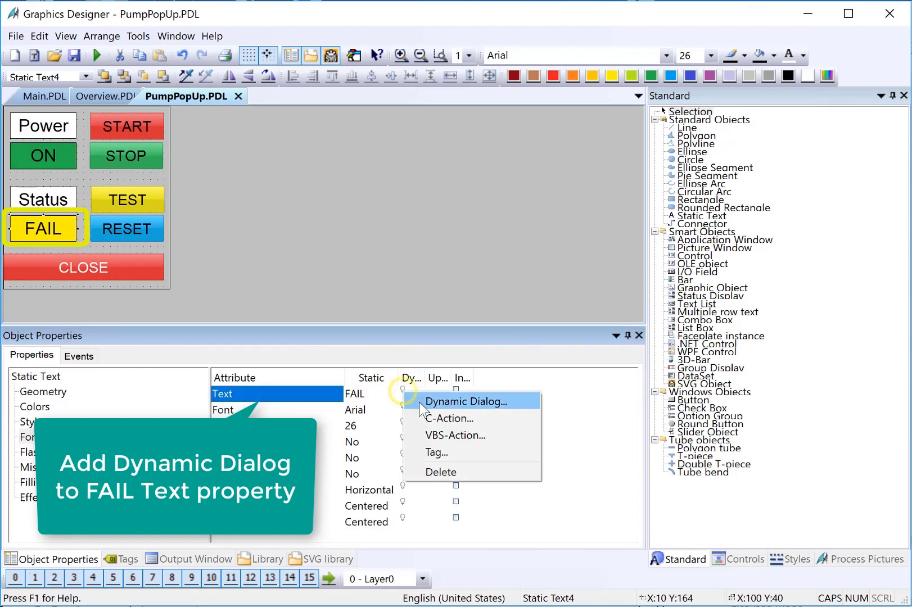
pyautogui.click(445, 401)
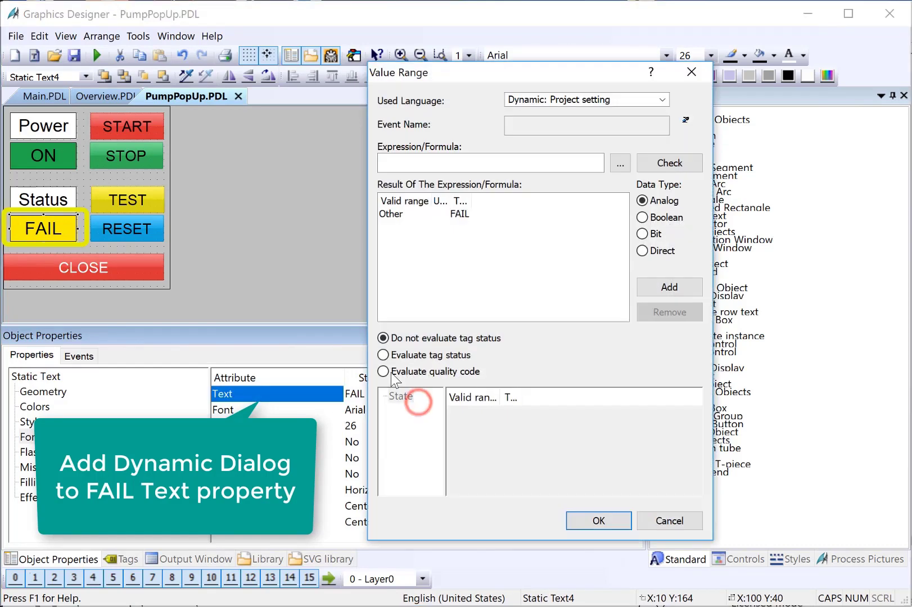
pyautogui.click(617, 163)
pyautogui.click(644, 177)
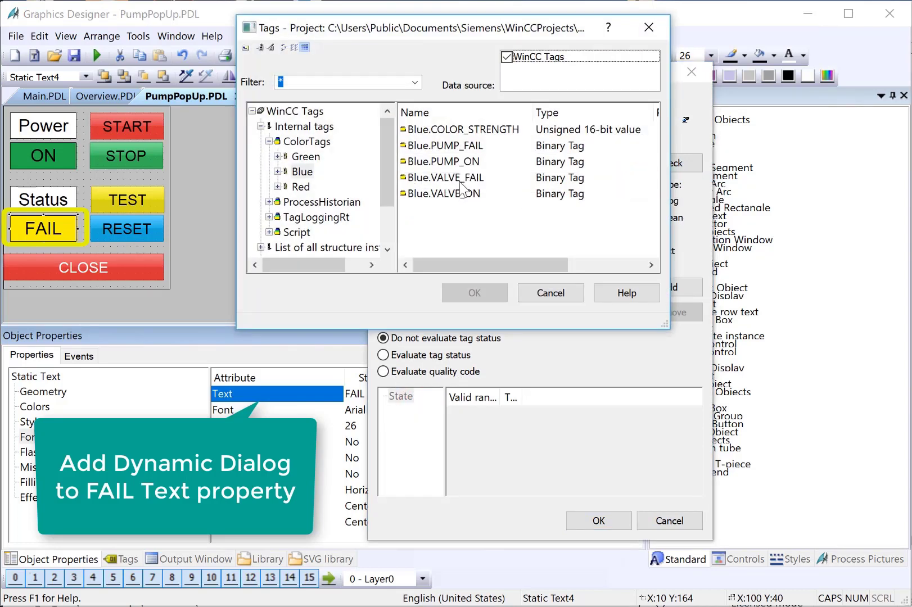
pyautogui.click(453, 145)
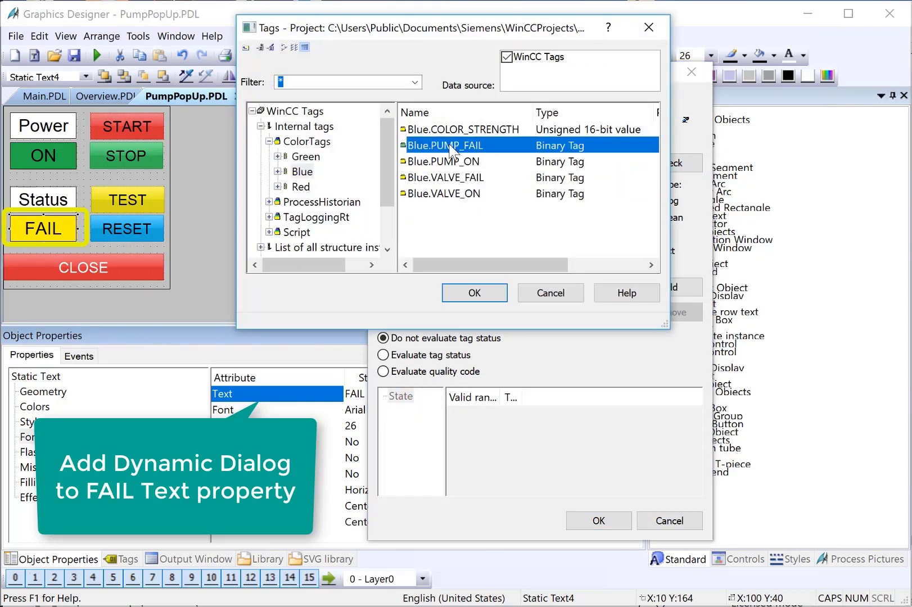
pyautogui.click(474, 293)
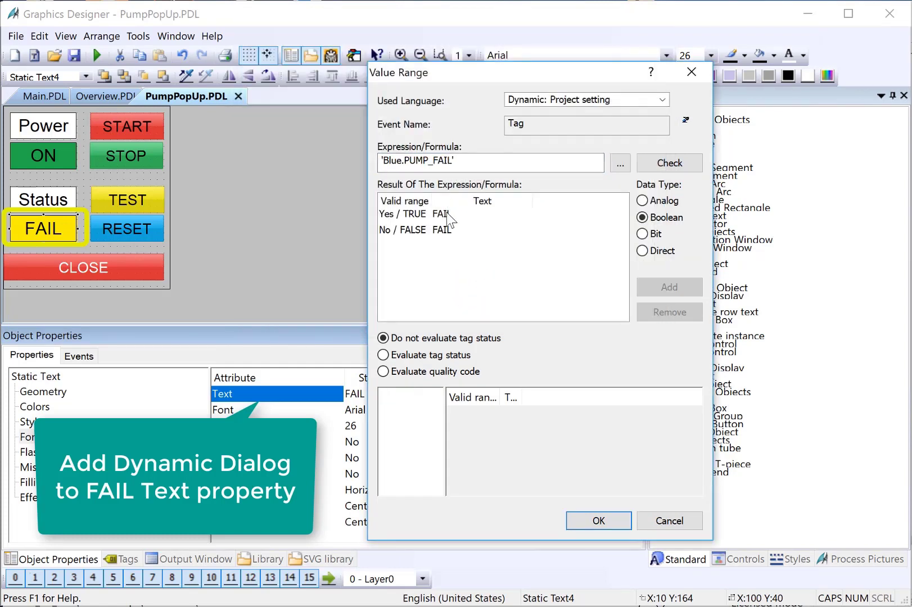
# Set the No / FALSE text in the FAIL label's Text dialog to OK
pyautogui.doubleClick(447, 232)
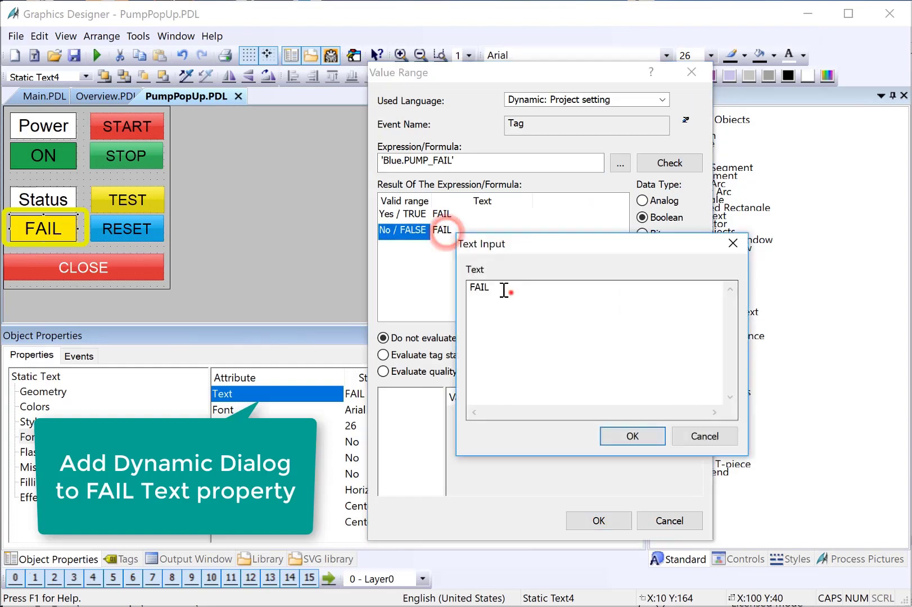
pyautogui.write('ok')
pyautogui.press('BackSpace')
pyautogui.press('BackSpace')
pyautogui.write('OK')
pyautogui.click(646, 436)
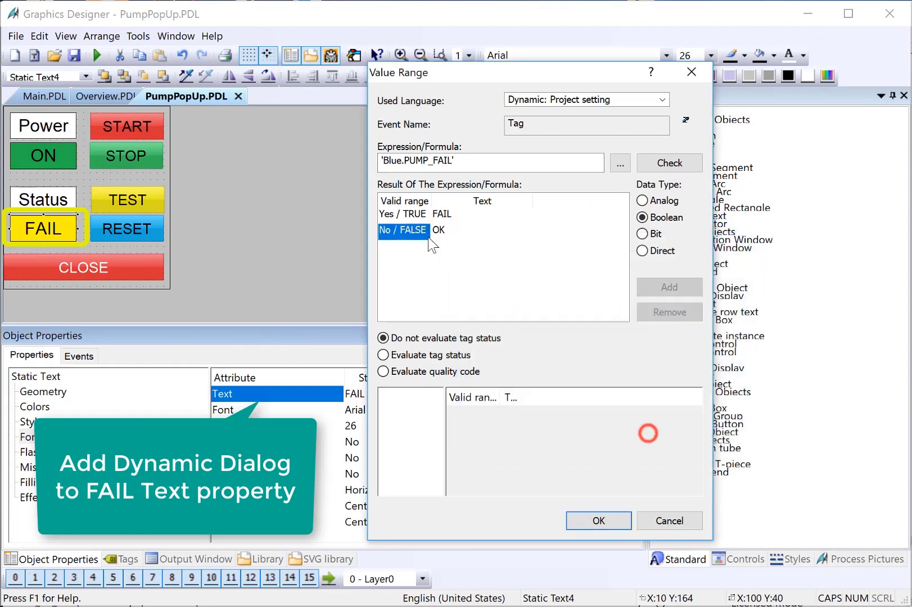
# Shorten the FAIL label's Text expression to '.PUMP_FAIL' and apply the dialog, ignoring the missing tag instead of creating it
pyautogui.doubleClick(402, 162)
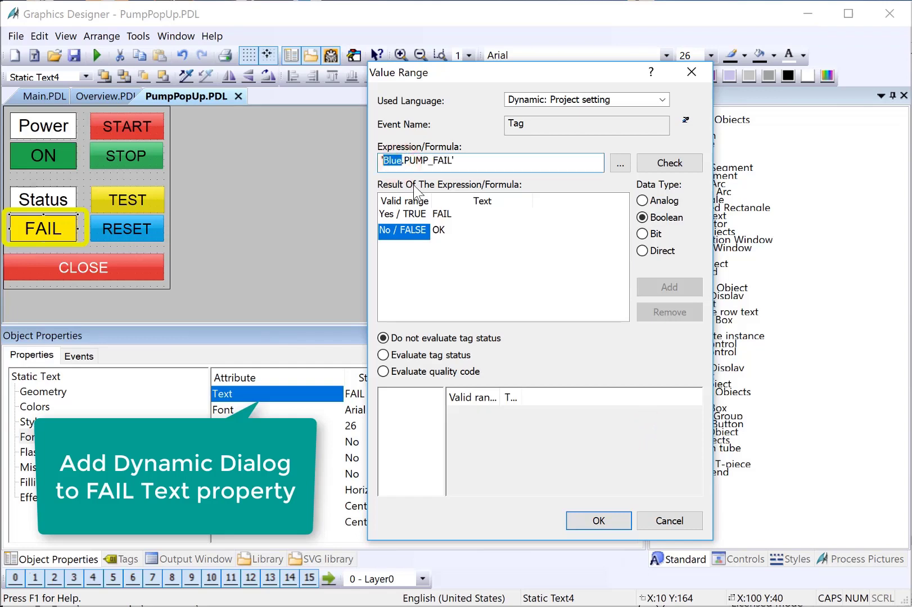
pyautogui.press('BackSpace')
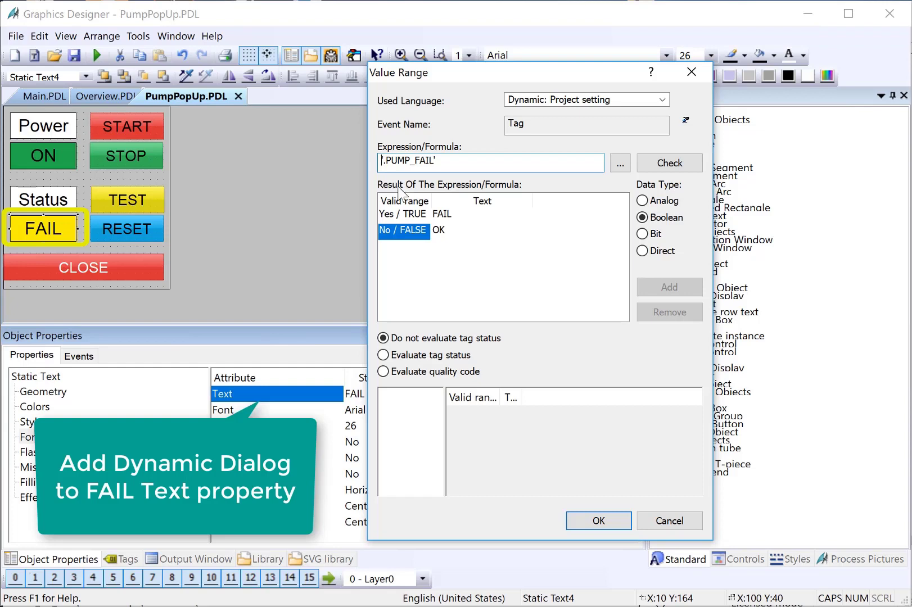
pyautogui.click(596, 522)
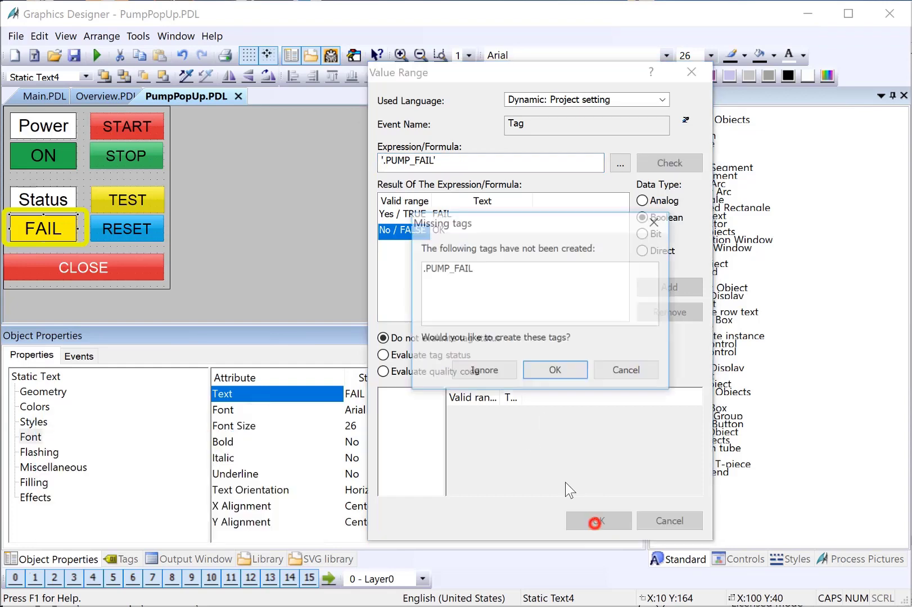
pyautogui.click(497, 368)
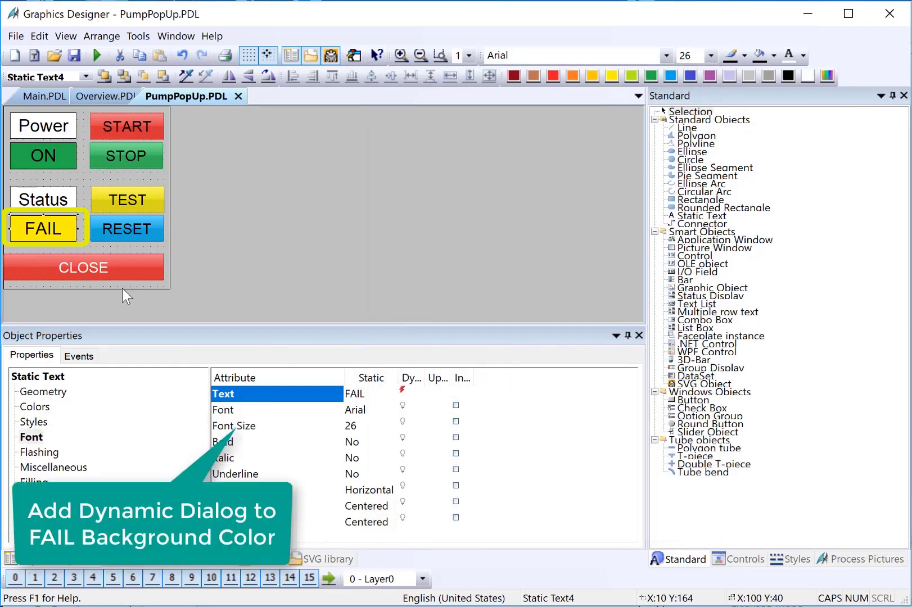
# Add a Dynamic Dialog to the FAIL label's Background Color attribute, using the Blue.PUMP_FAIL tag as its expression
pyautogui.click(31, 409)
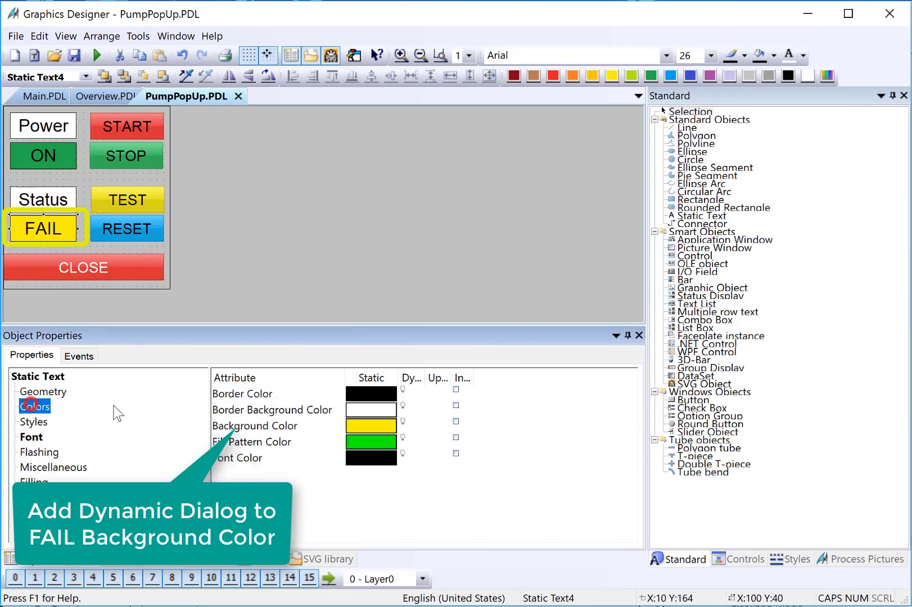
pyautogui.rightClick(403, 421)
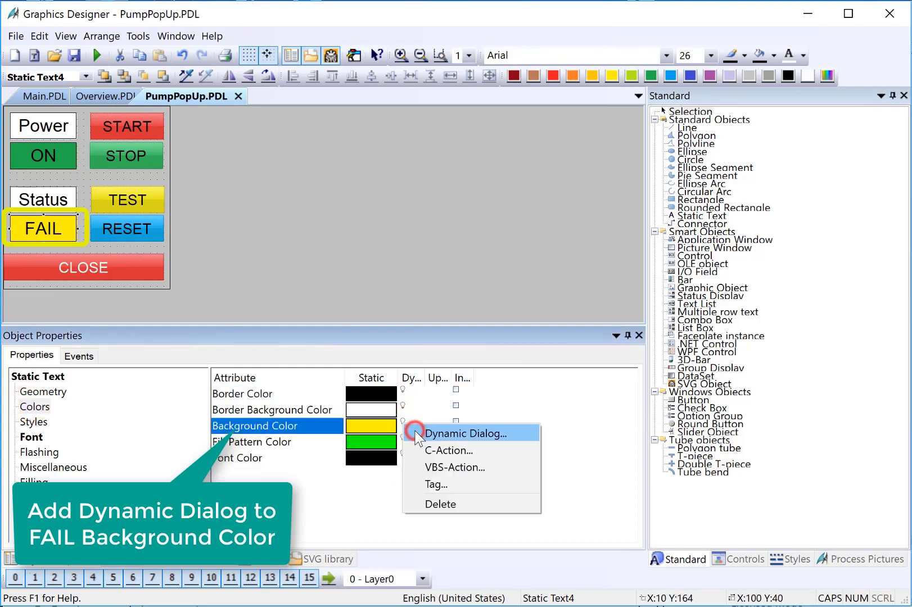
pyautogui.click(416, 434)
pyautogui.click(619, 162)
pyautogui.click(630, 164)
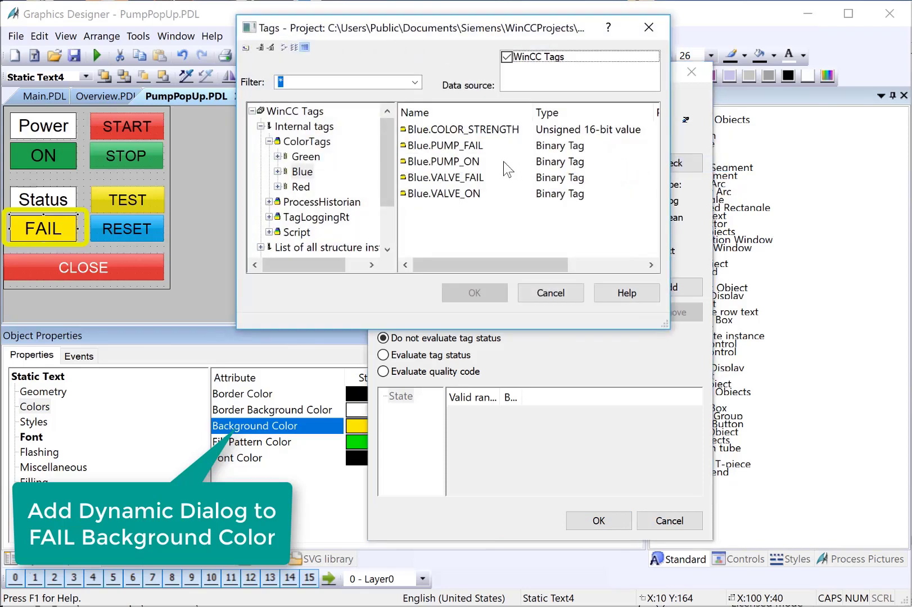
pyautogui.click(457, 147)
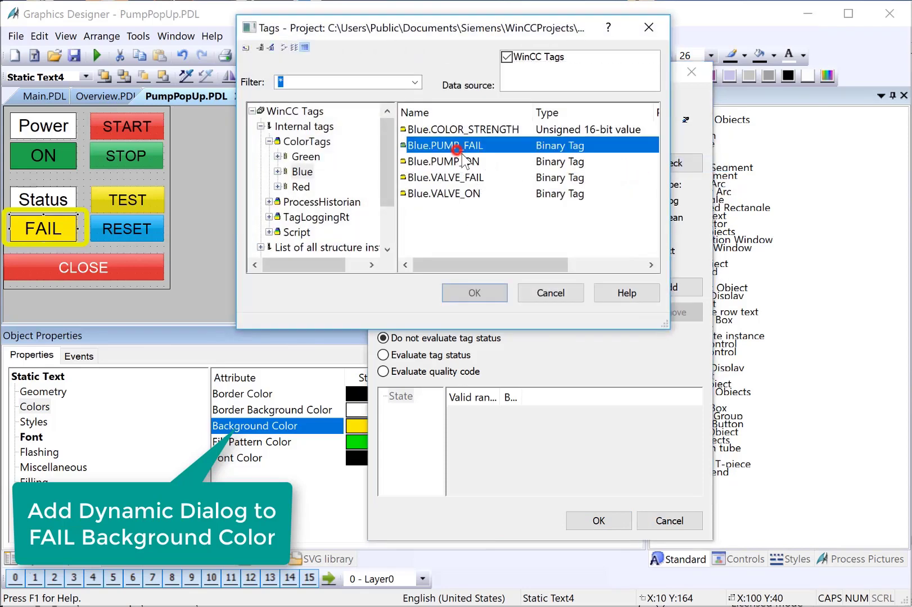
pyautogui.click(473, 291)
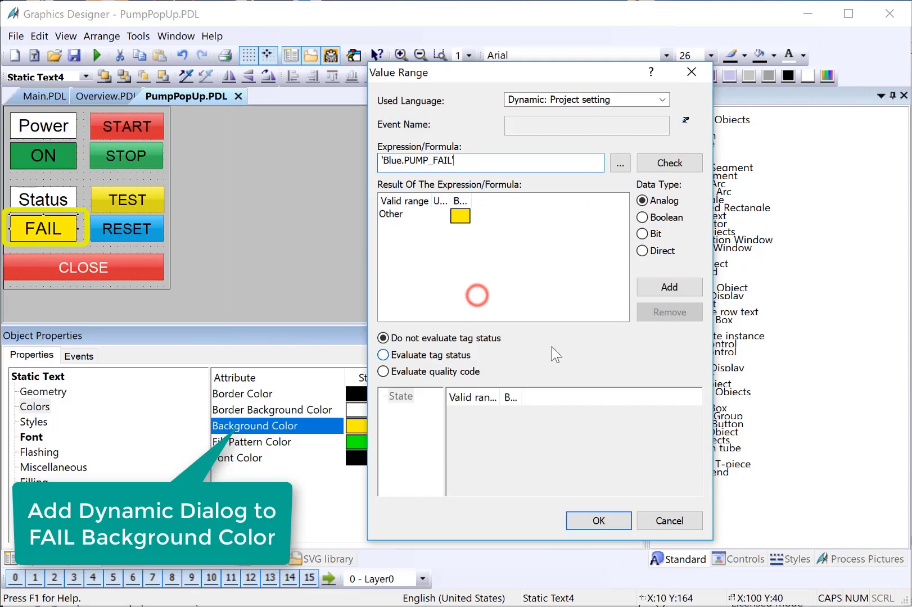
# Set the Background Color dialog's data type to Boolean and its No / FALSE color to dark green (009D00)
pyautogui.click(642, 217)
pyautogui.doubleClick(470, 234)
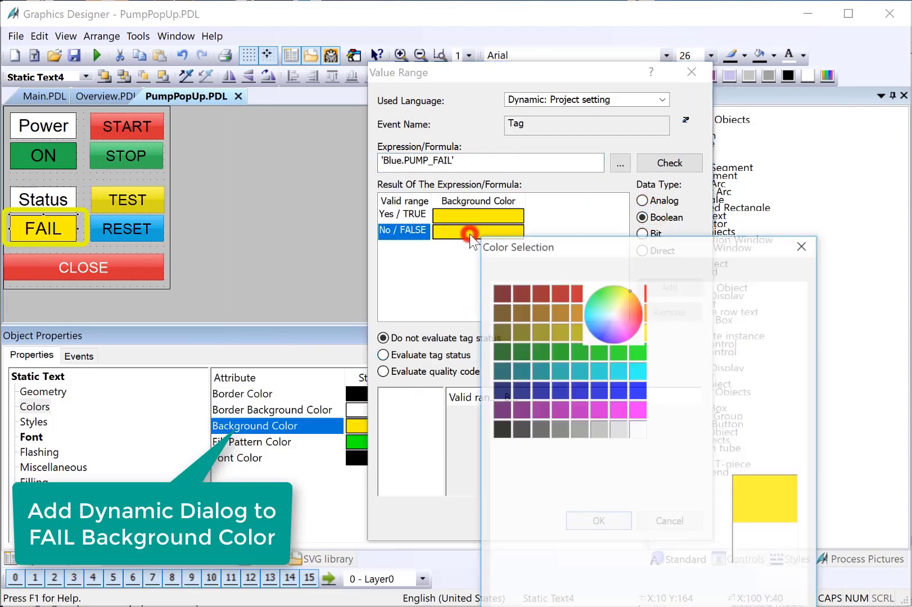
pyautogui.click(559, 352)
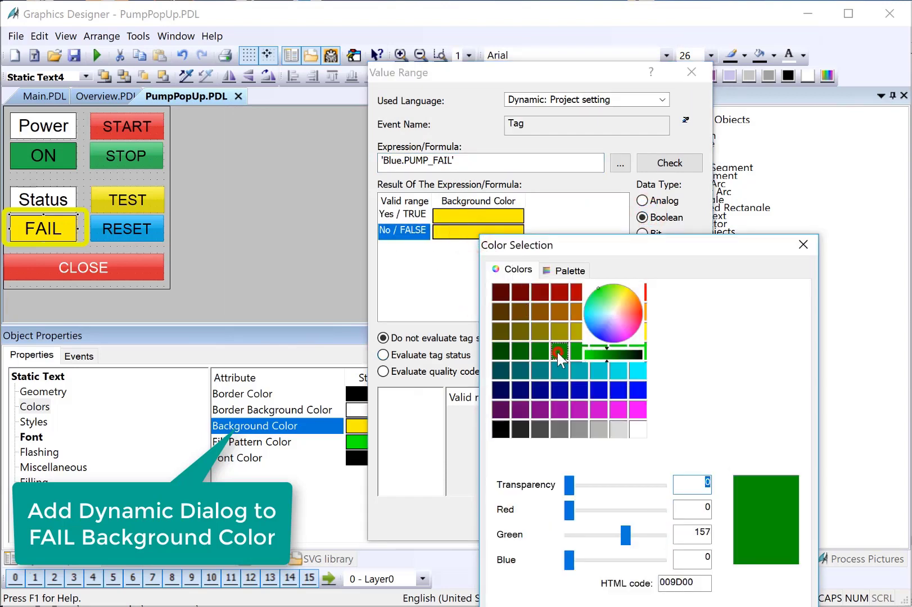
pyautogui.press('Return')
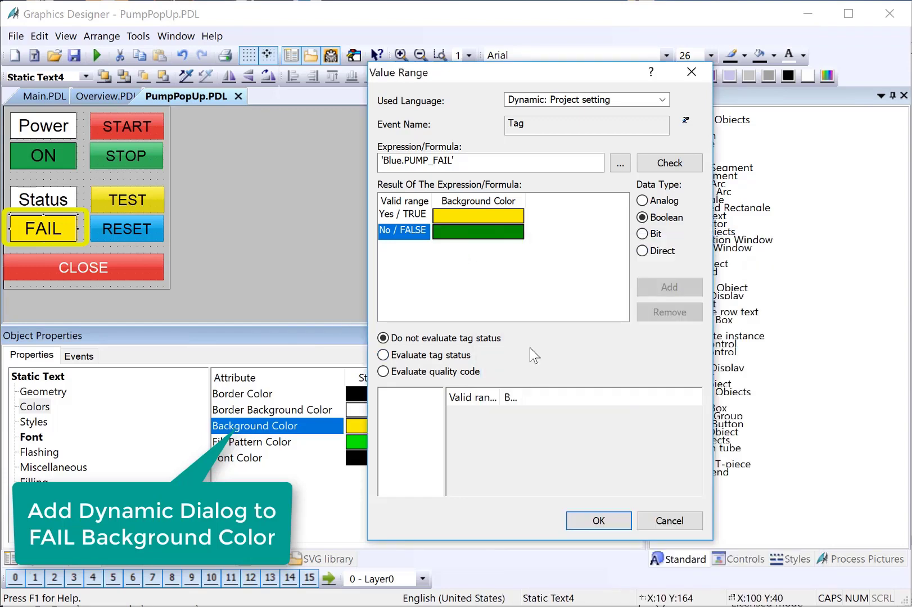
# Shorten the Background Color expression to '.PUMP_FAIL' and apply the dialog, ignoring the missing tag
pyautogui.doubleClick(406, 160)
pyautogui.press('BackSpace')
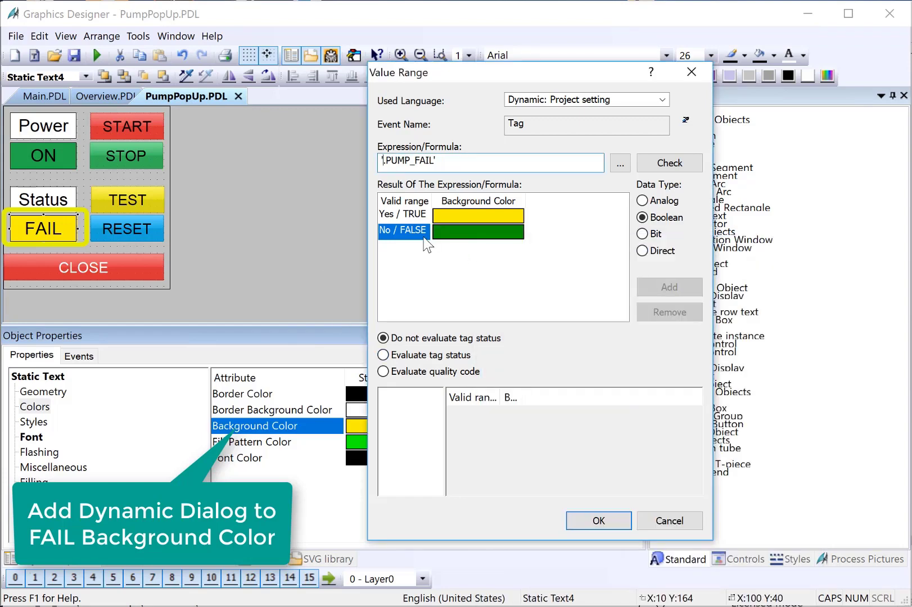
pyautogui.click(606, 523)
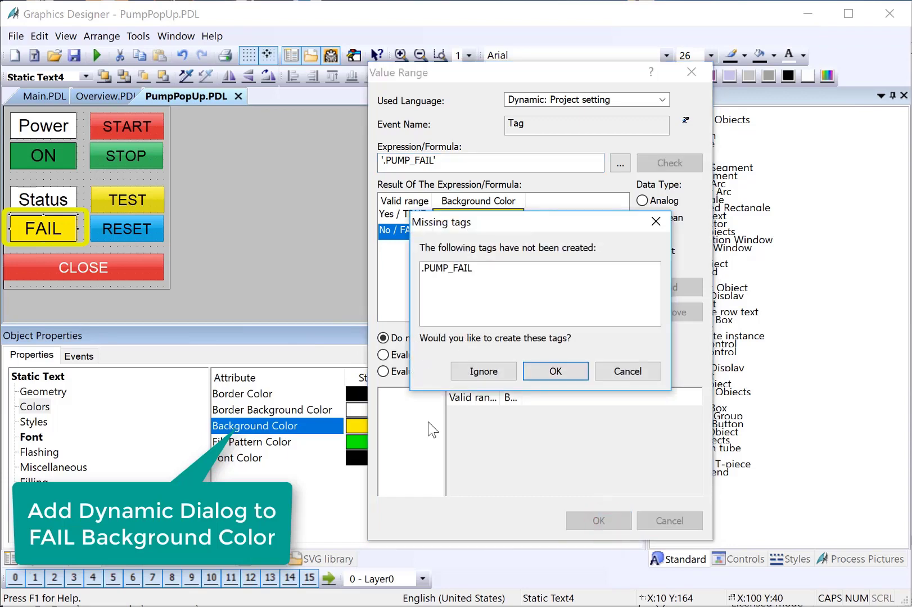
pyautogui.click(459, 374)
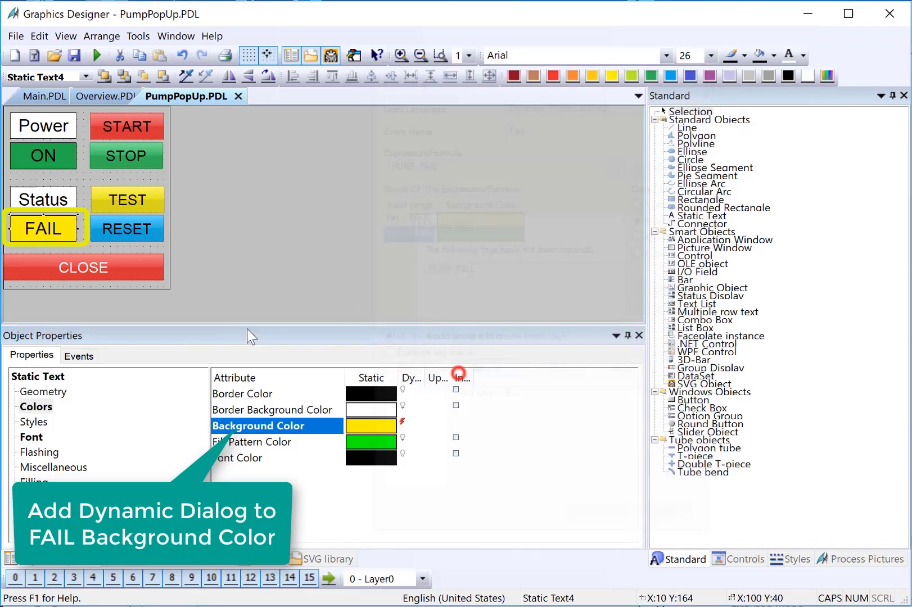
# Add a Direct Connection to the TEST button's Release Left mouse event with the constant 1 as its source
pyautogui.click(110, 197)
pyautogui.click(79, 356)
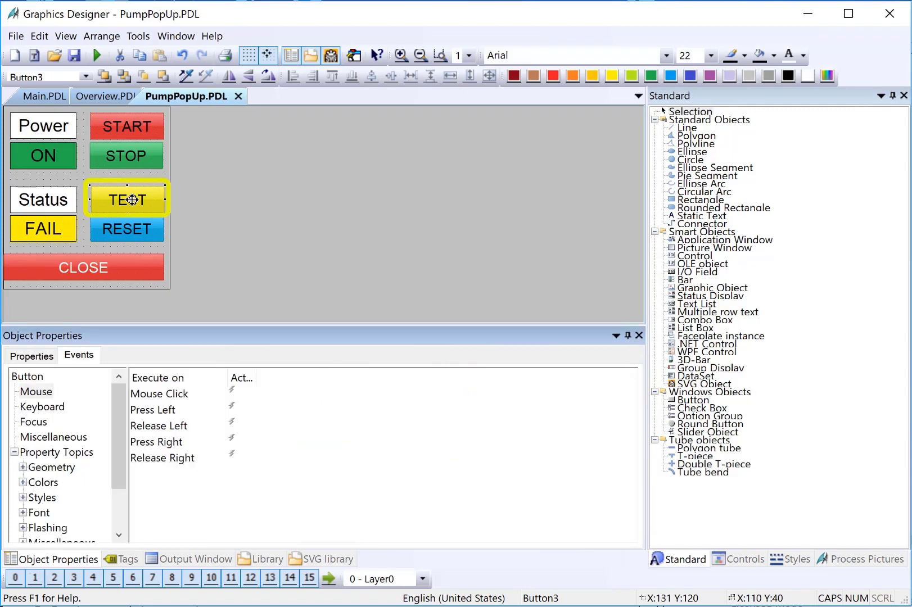
pyautogui.rightClick(231, 421)
pyautogui.click(256, 462)
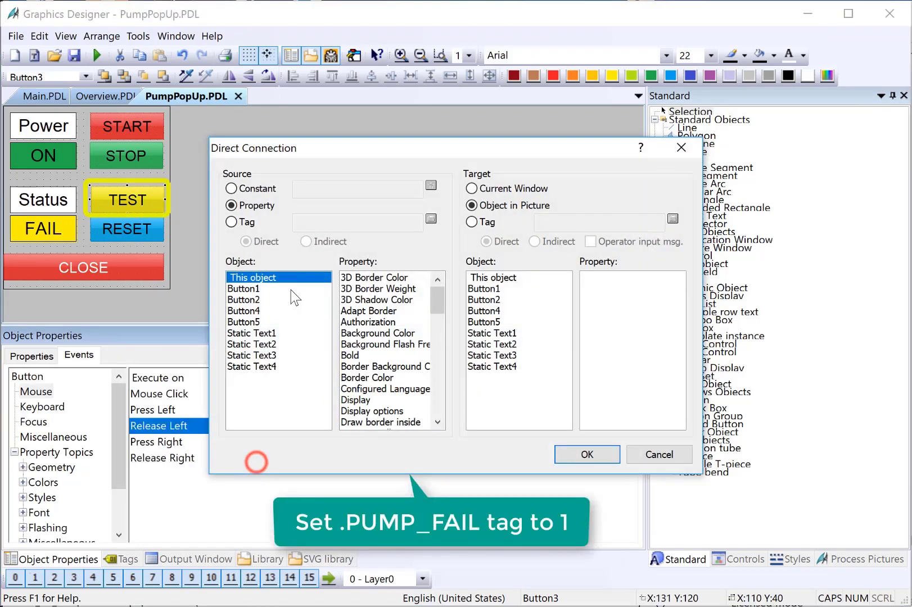
pyautogui.click(231, 188)
pyautogui.write('1')
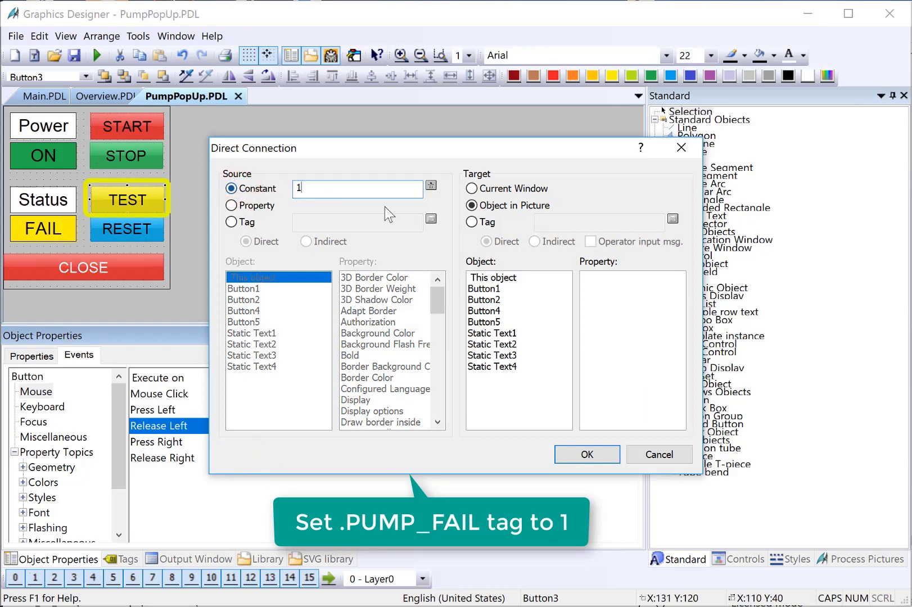
# Target the TEST connection at the Blue.PUMP_FAIL tag, shorten the tag name to .PUMP_FAIL and apply the connection
pyautogui.click(472, 221)
pyautogui.click(672, 219)
pyautogui.click(430, 147)
pyautogui.click(474, 293)
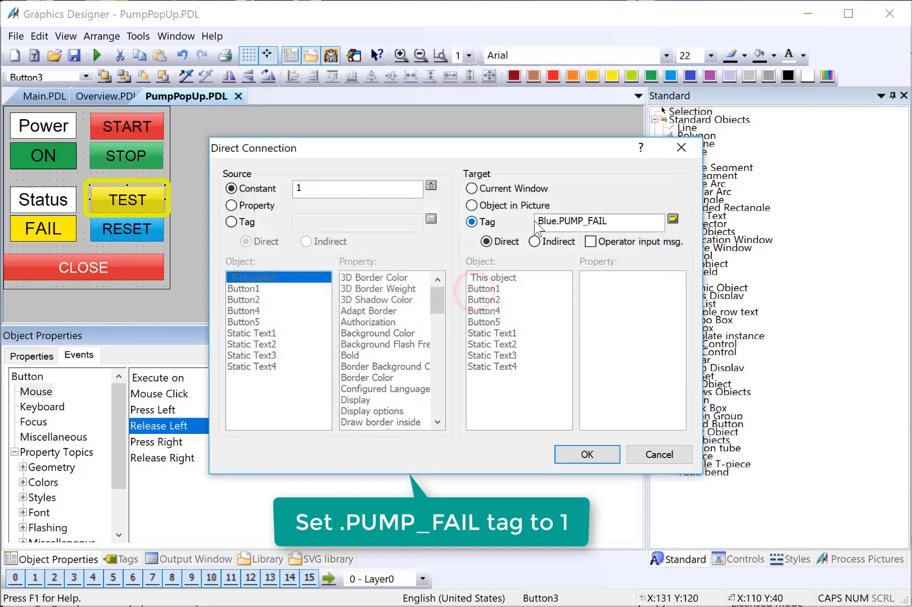
pyautogui.doubleClick(551, 221)
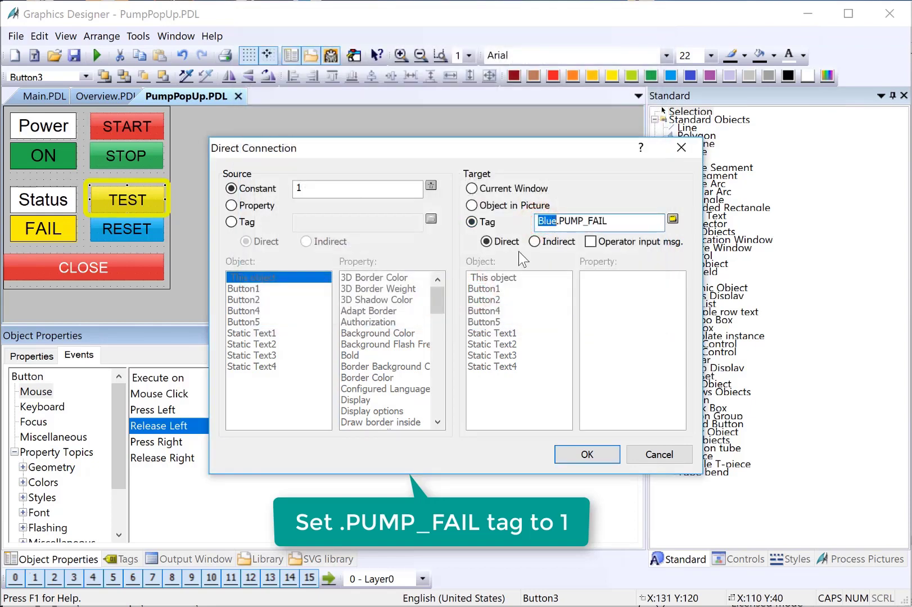
pyautogui.press('BackSpace')
pyautogui.click(600, 457)
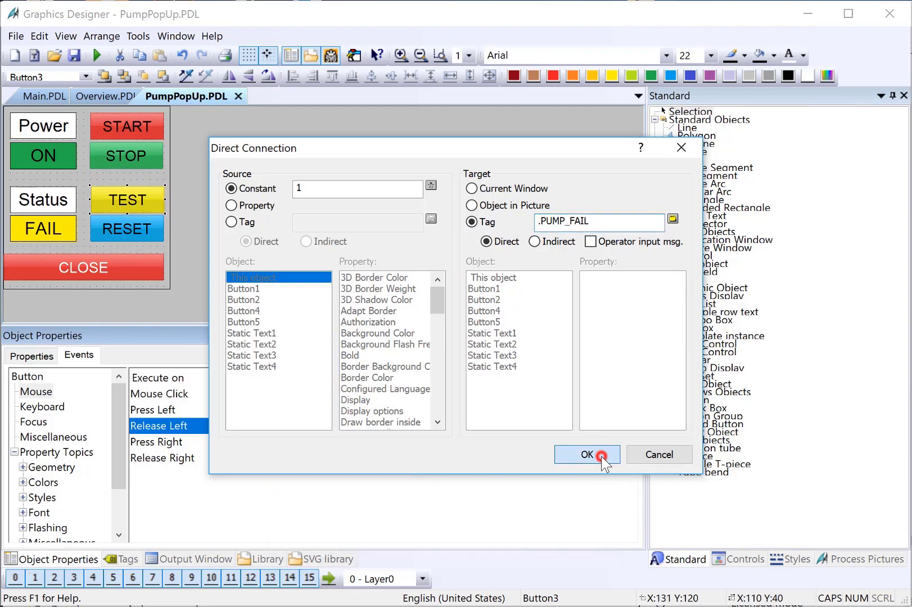
# Add a Direct Connection to the RESET button's Release Left mouse event with the constant 0 as its source
pyautogui.click(106, 229)
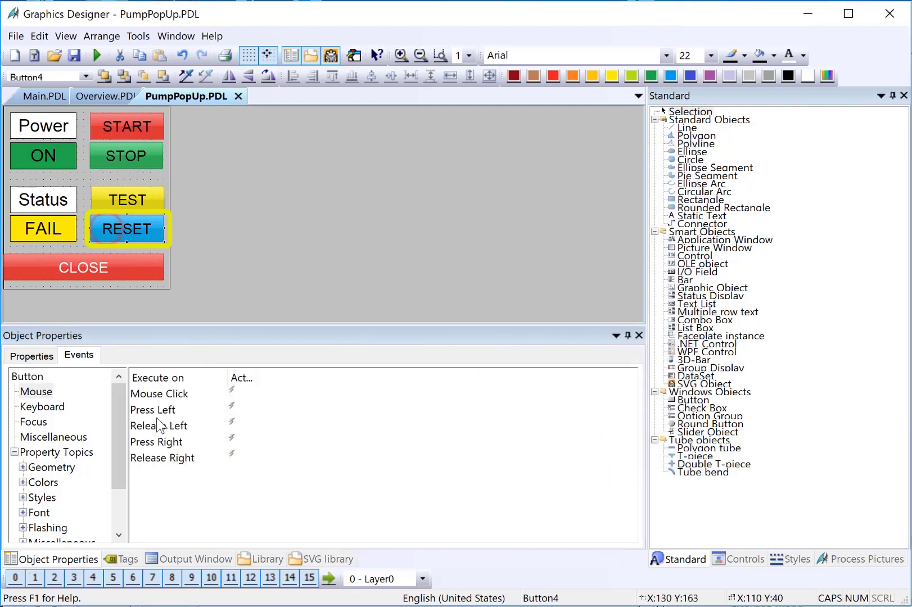
pyautogui.click(157, 429)
pyautogui.rightClick(232, 422)
pyautogui.click(258, 464)
pyautogui.click(267, 188)
pyautogui.write('0')
# Target the RESET connection at the Blue.PUMP_FAIL tag, shorten the tag name to .PUMP_FAIL and apply the connection
pyautogui.click(472, 222)
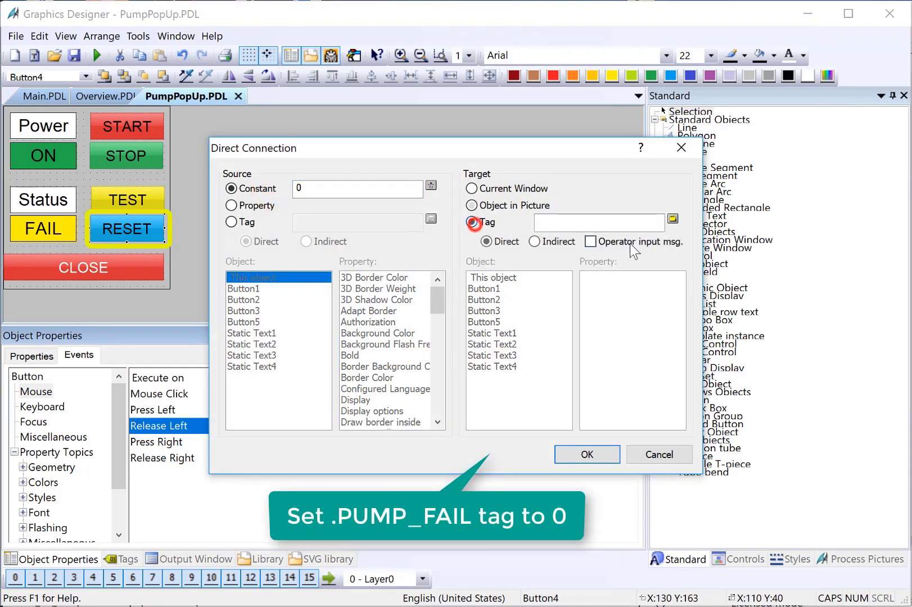
pyautogui.click(673, 219)
pyautogui.click(418, 148)
pyautogui.click(473, 292)
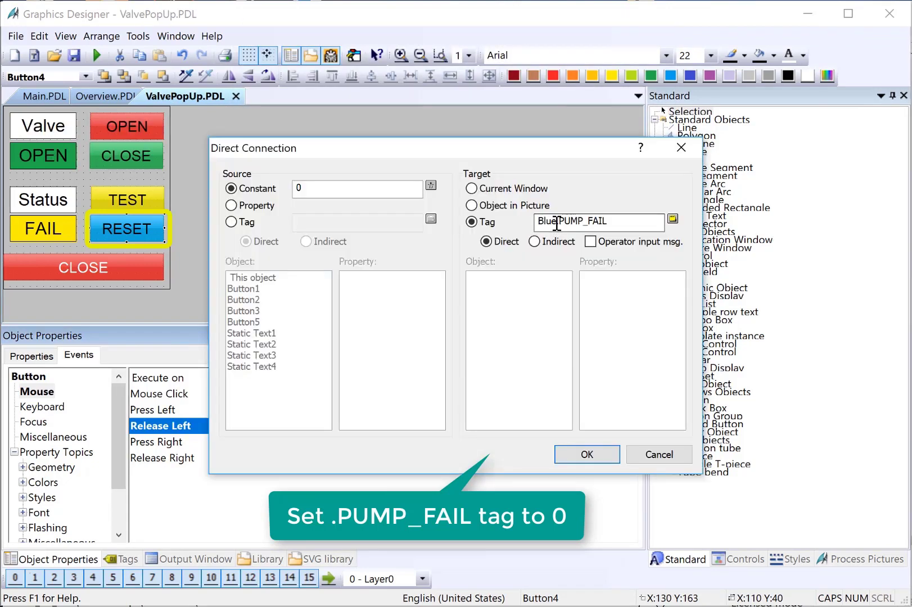
pyautogui.moveTo(556, 224); pyautogui.dragTo(536, 224)
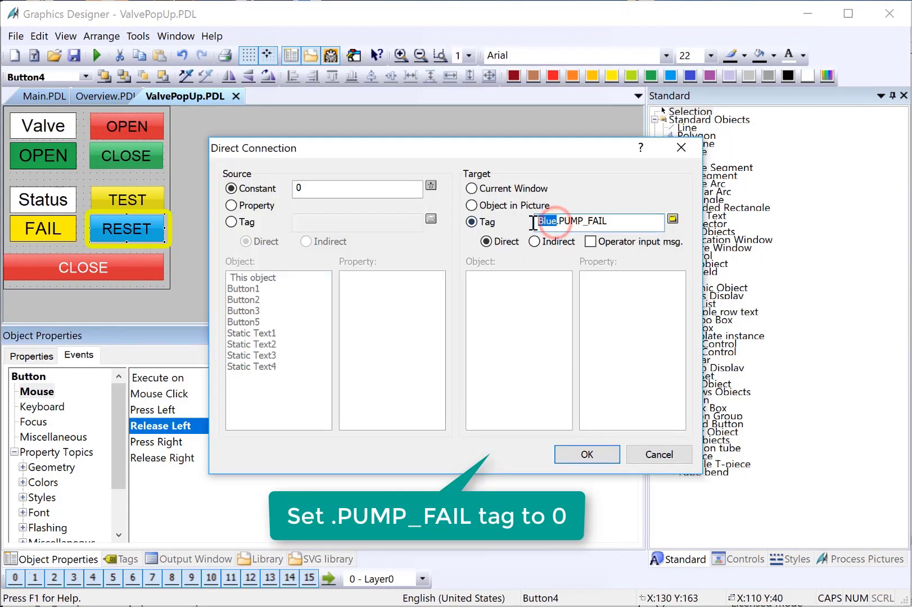
pyautogui.press('BackSpace')
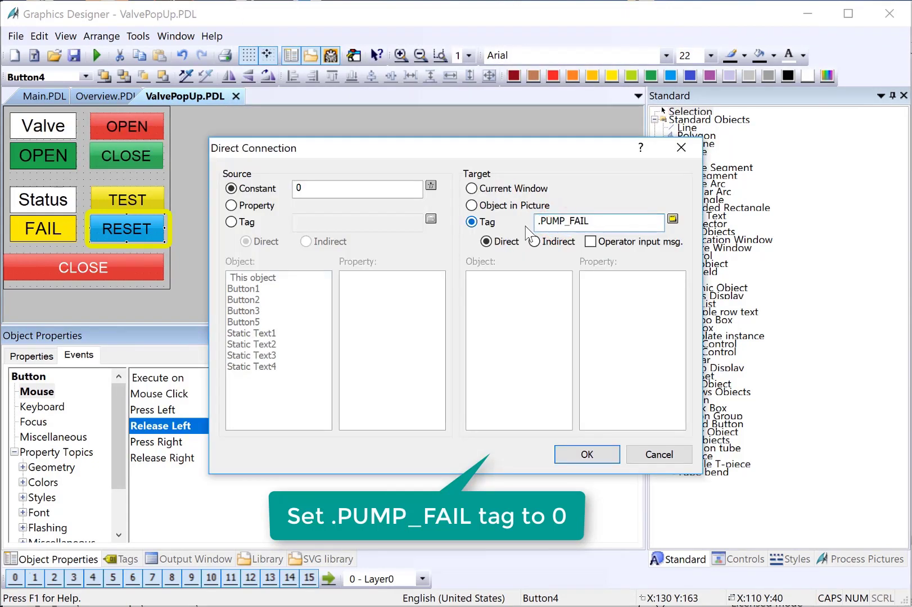
pyautogui.click(584, 458)
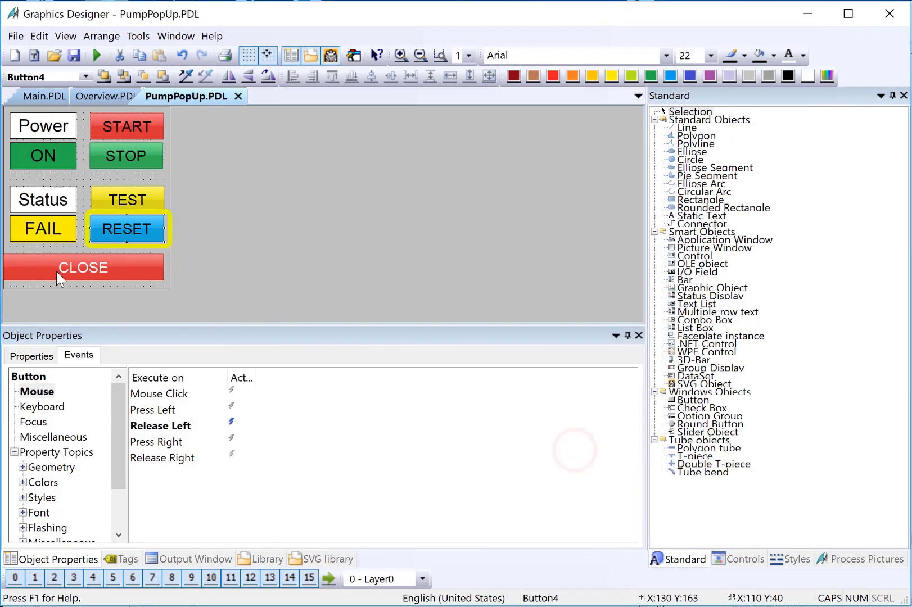
# Add a Direct Connection to the CLOSE button's Release Left event that writes the constant 0 to the current window's Display property
pyautogui.click(57, 268)
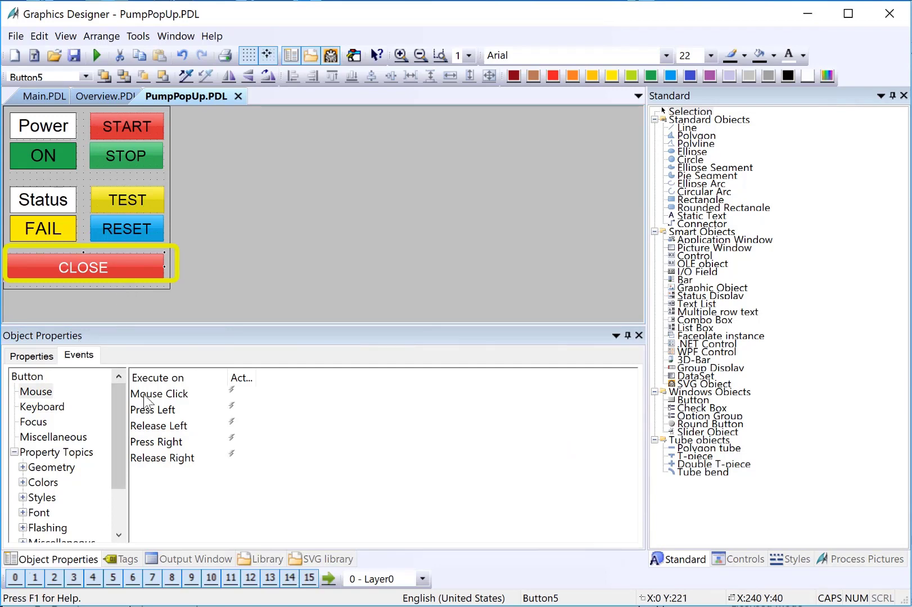
pyautogui.rightClick(230, 425)
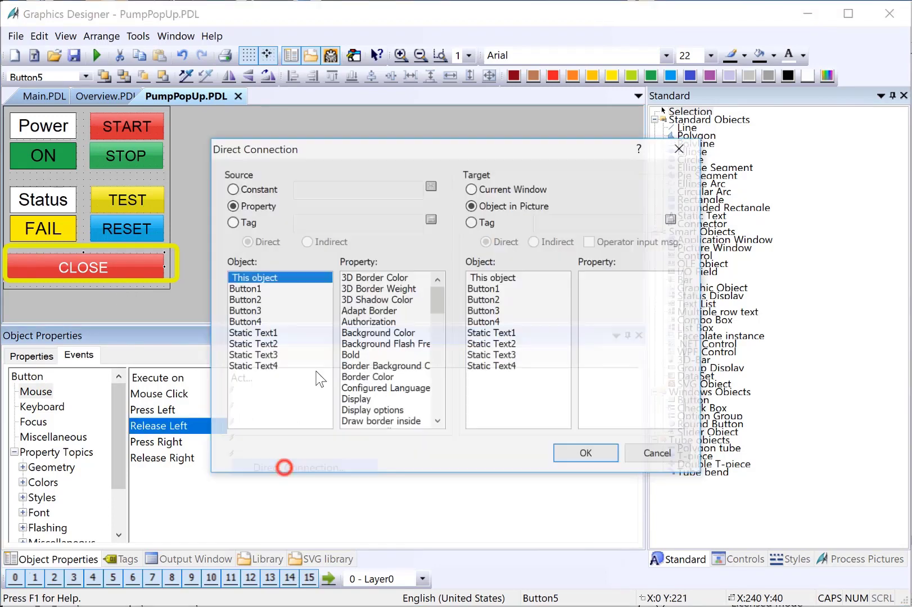
pyautogui.click(231, 189)
pyautogui.write('0')
pyautogui.click(503, 189)
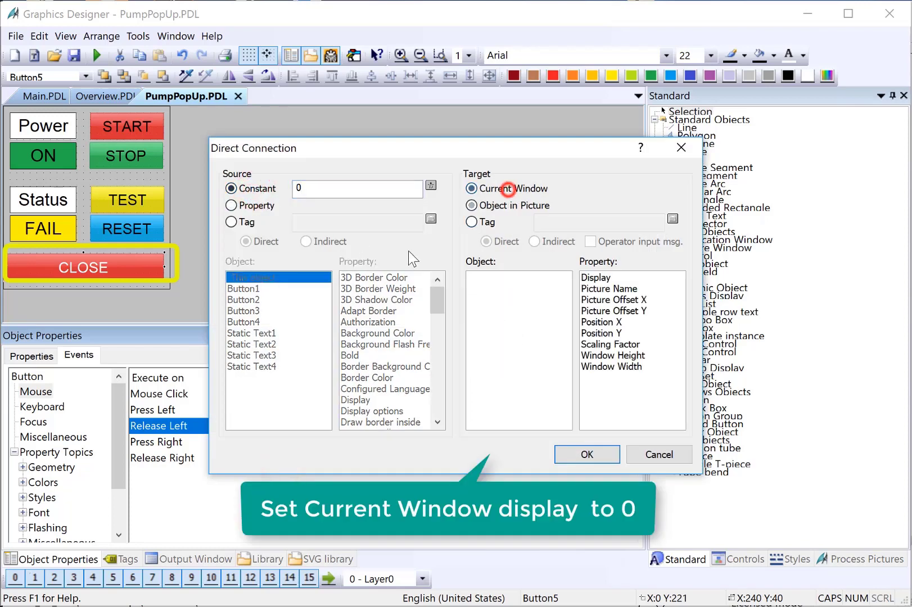
pyautogui.click(601, 279)
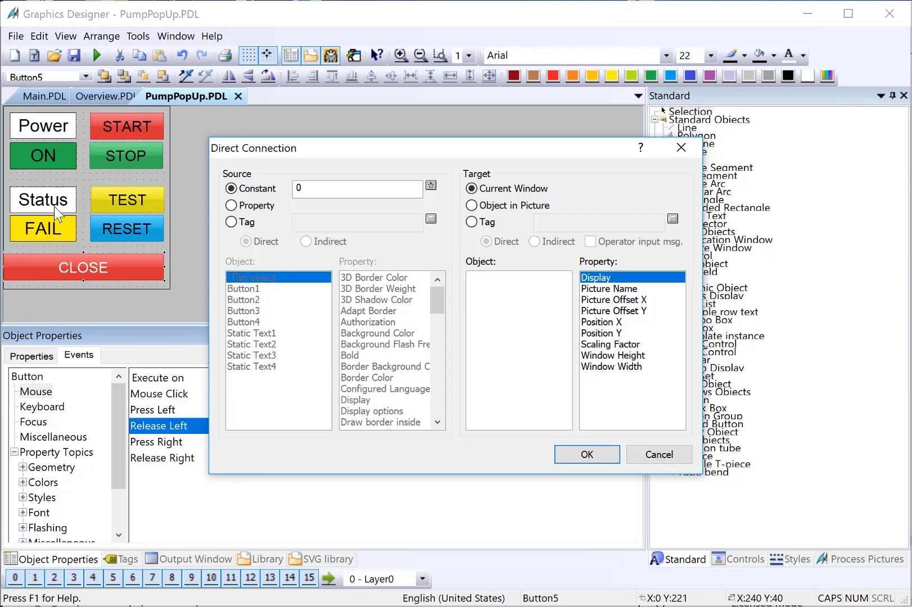
pyautogui.click(562, 452)
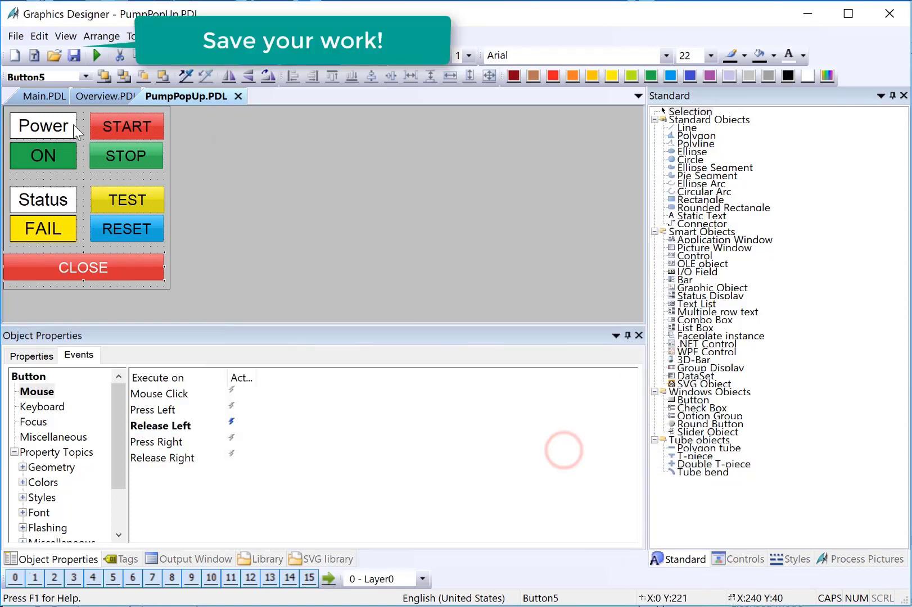
# Save the pump pop-up, and save a copy of it as ValvePopUp.PDL in the GraCS folder
pyautogui.click(74, 55)
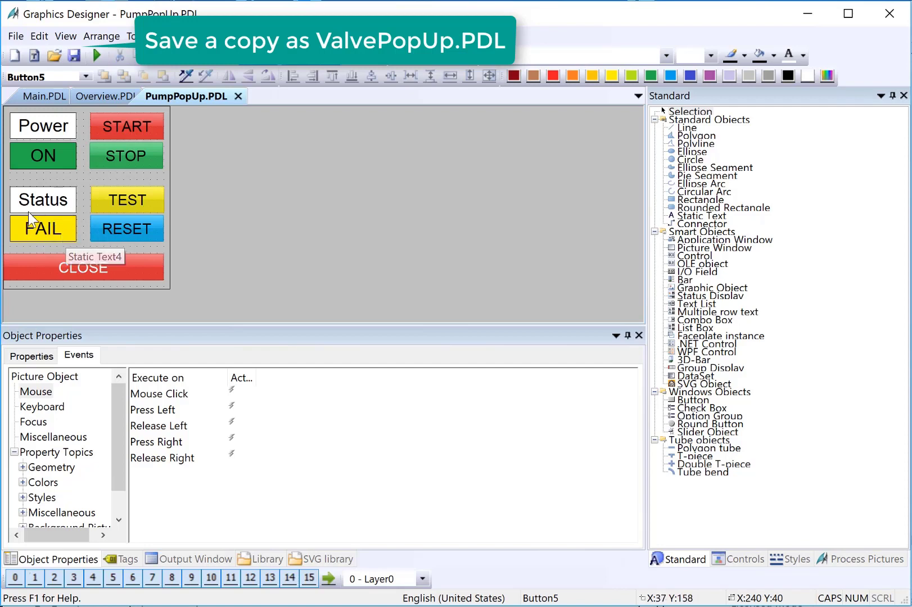
pyautogui.click(16, 36)
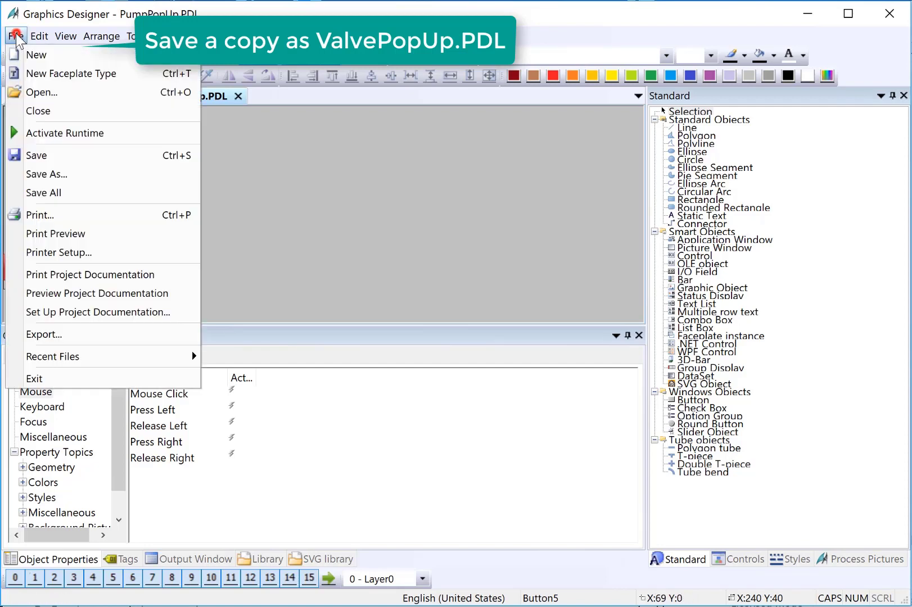
pyautogui.click(29, 174)
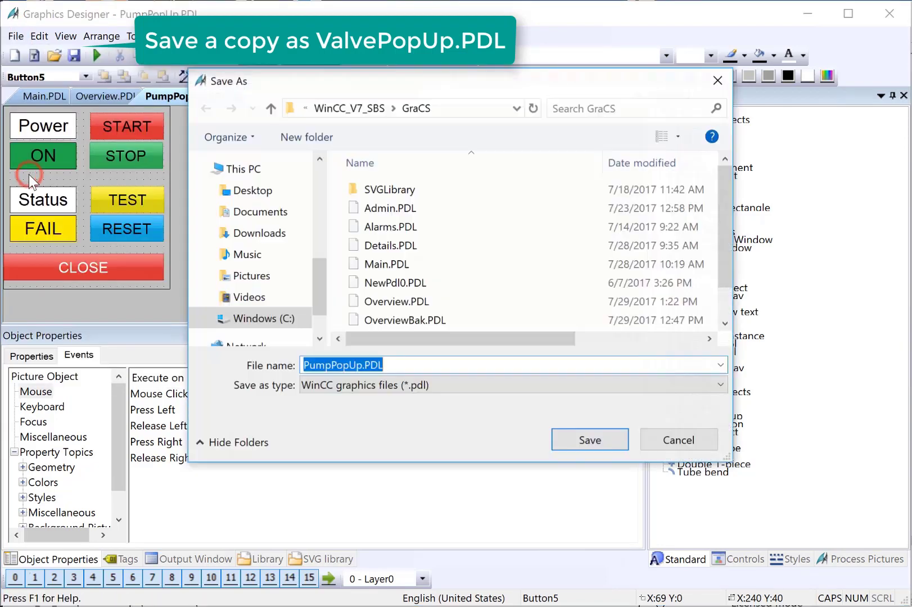
pyautogui.moveTo(331, 366); pyautogui.dragTo(303, 368)
pyautogui.press('BackSpace')
pyautogui.write('Valve')
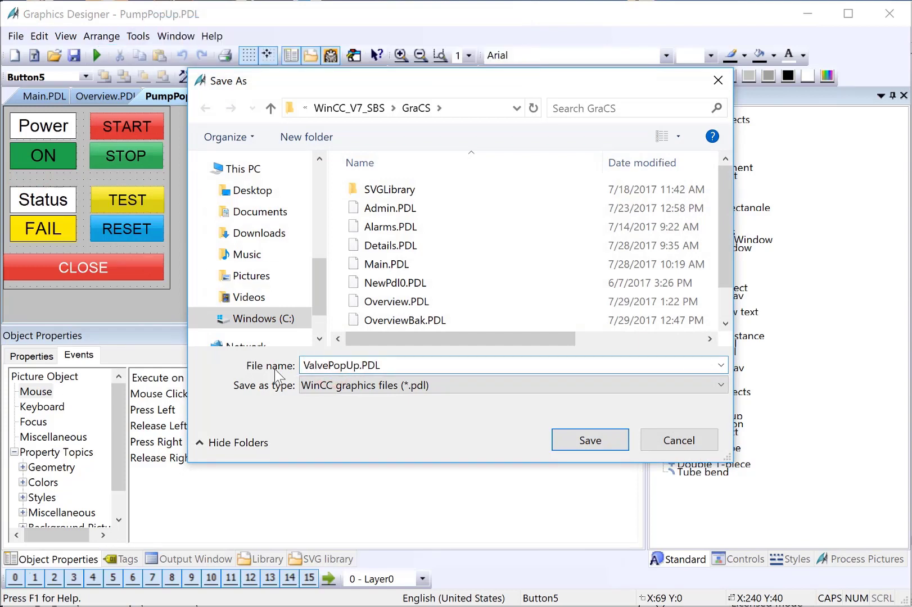
pyautogui.click(567, 443)
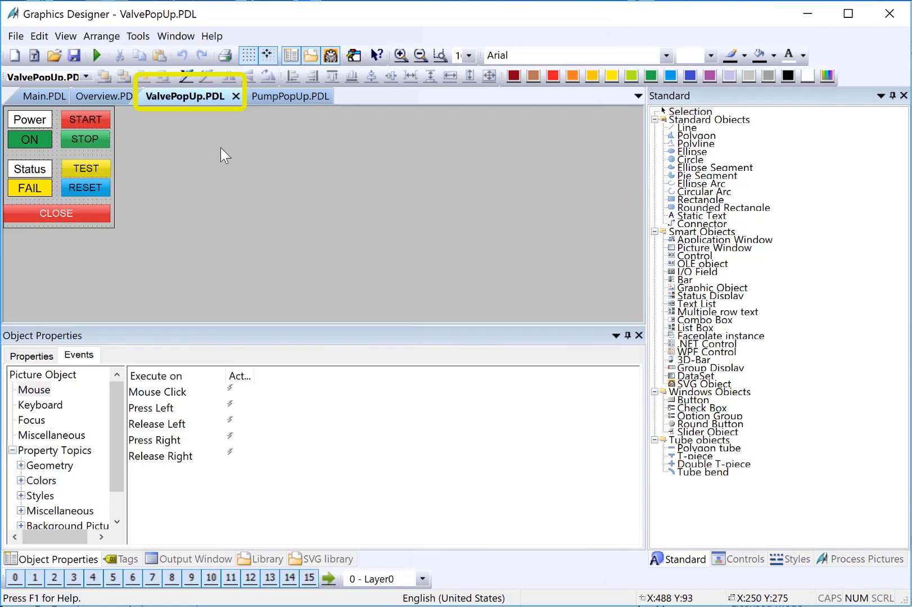
# Open the tag connection linking for all objects in ValvePopUp.PDL and expand the places where .PUMP_FAIL and .PUMP_ON are used
pyautogui.click(63, 154)
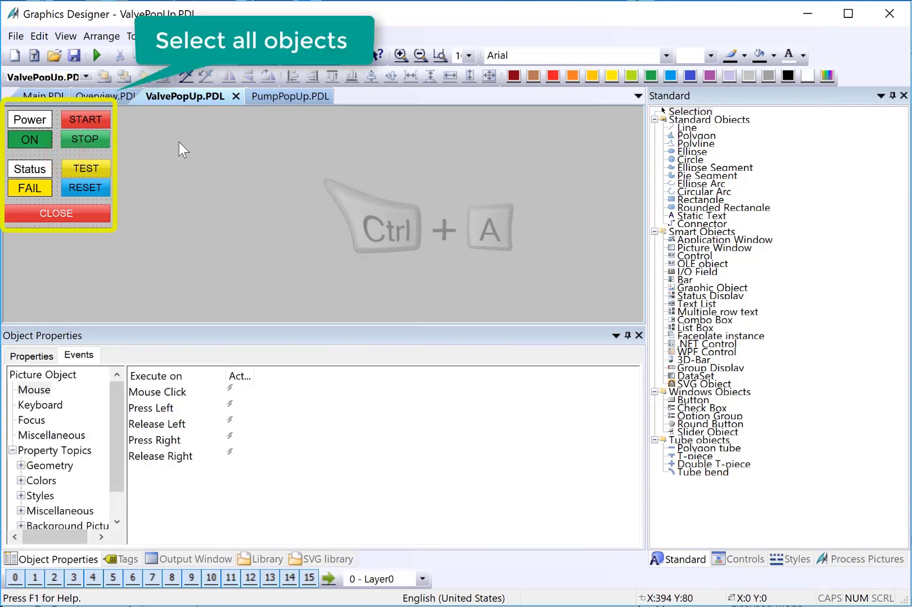
pyautogui.hotkey('ctrl', 'a')
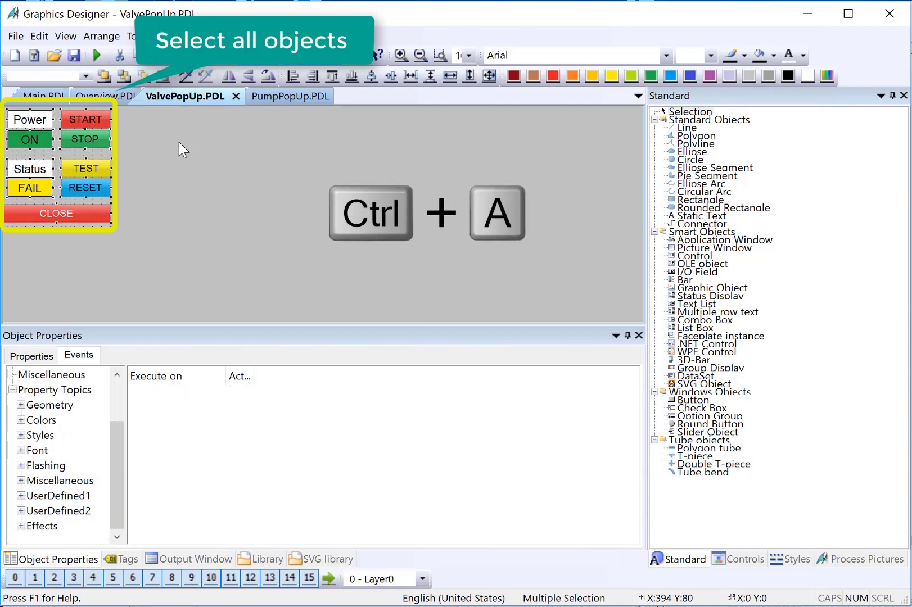
pyautogui.rightClick(99, 120)
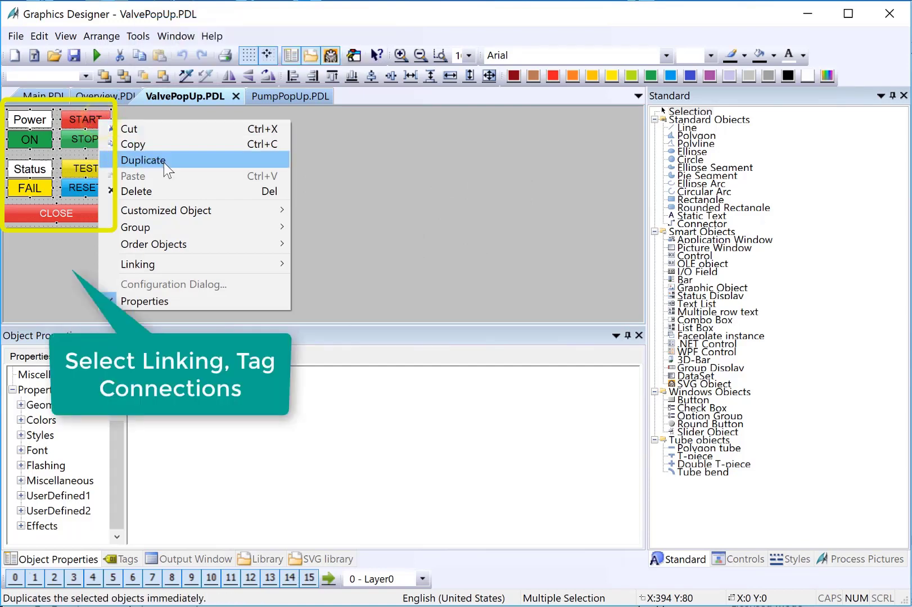
pyautogui.moveTo(185, 265)
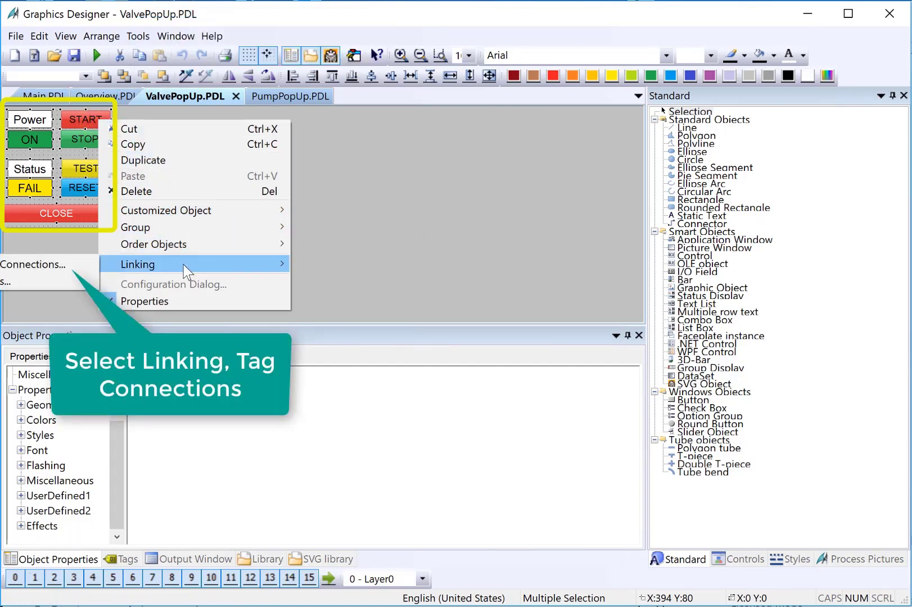
pyautogui.click(37, 263)
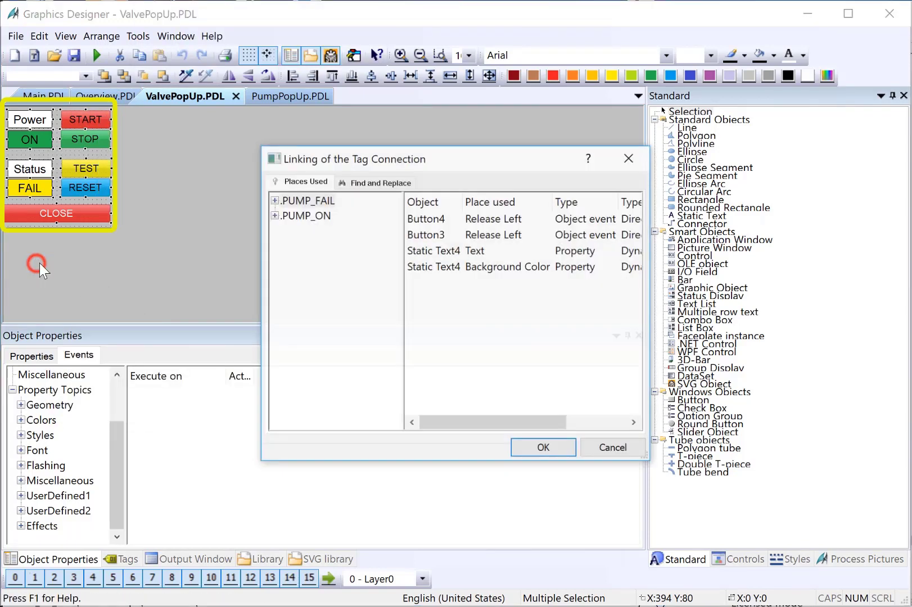
pyautogui.click(276, 201)
pyautogui.click(274, 261)
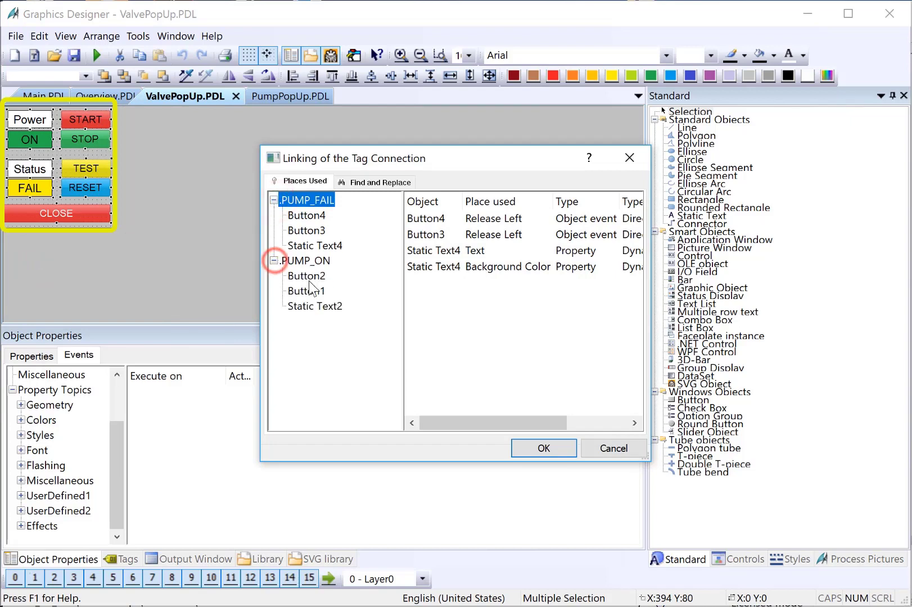
# Replace PUMP with VALVE in all linked tag names, previewing the result before applying the replacement
pyautogui.click(359, 181)
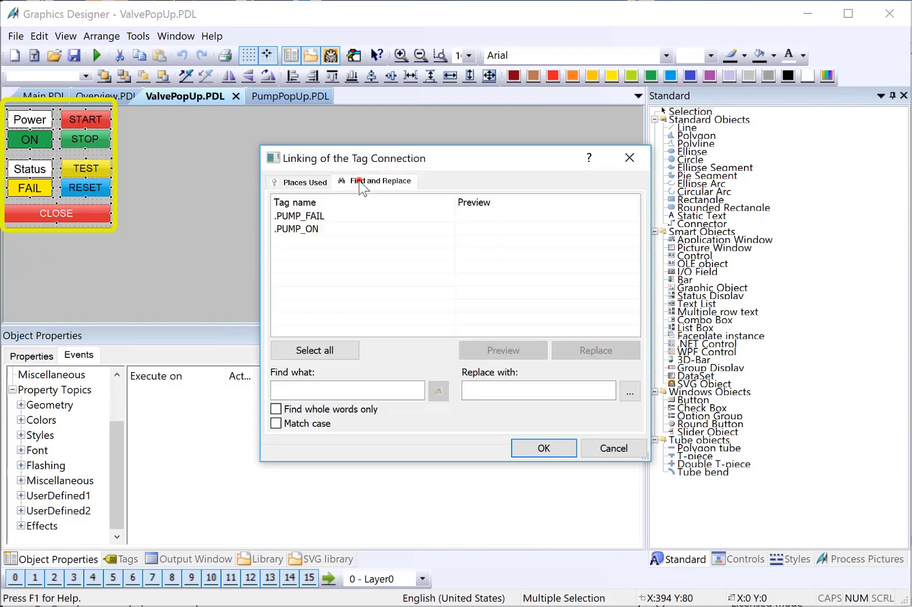
pyautogui.click(310, 388)
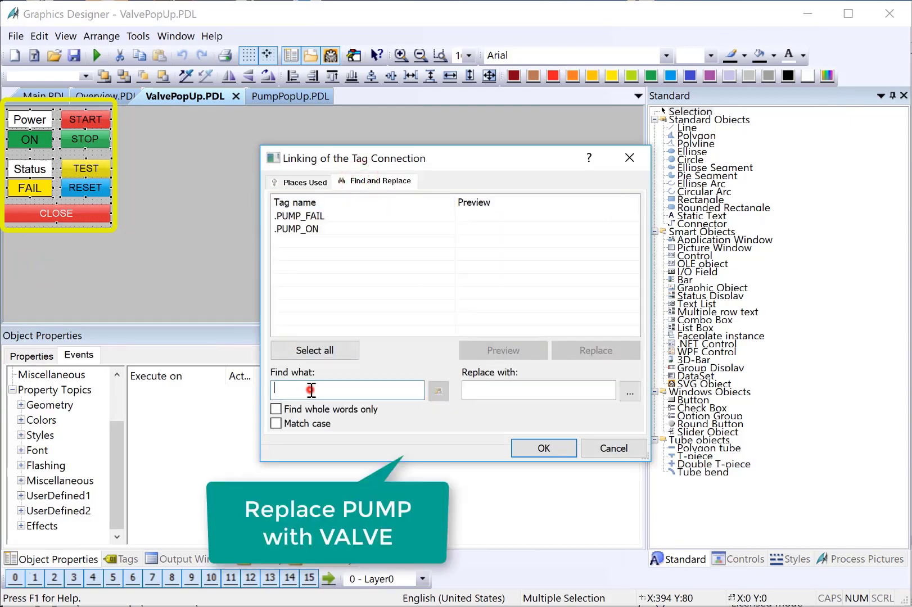
pyautogui.write('PUMP')
pyautogui.click(475, 392)
pyautogui.write('VALVE')
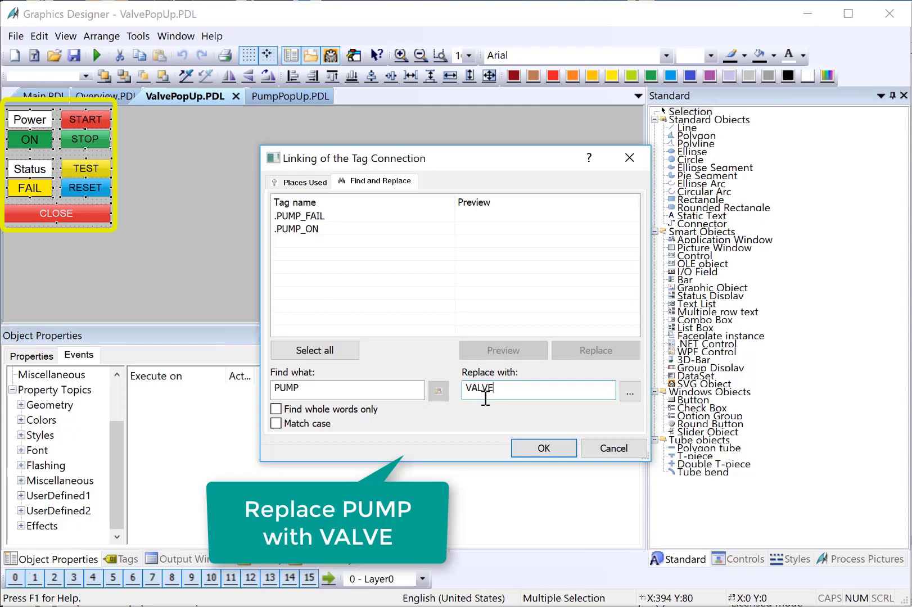
pyautogui.click(333, 350)
pyautogui.click(487, 351)
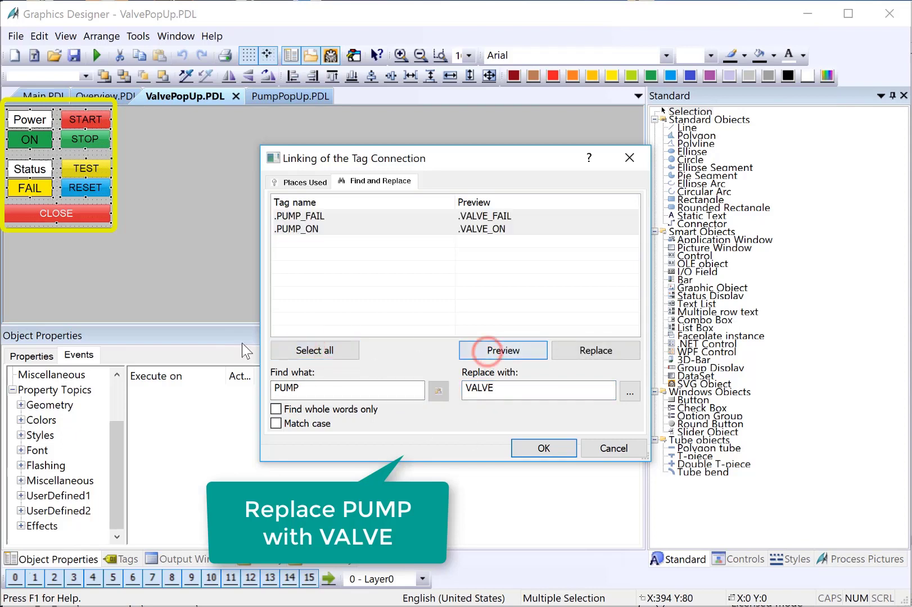
pyautogui.click(584, 349)
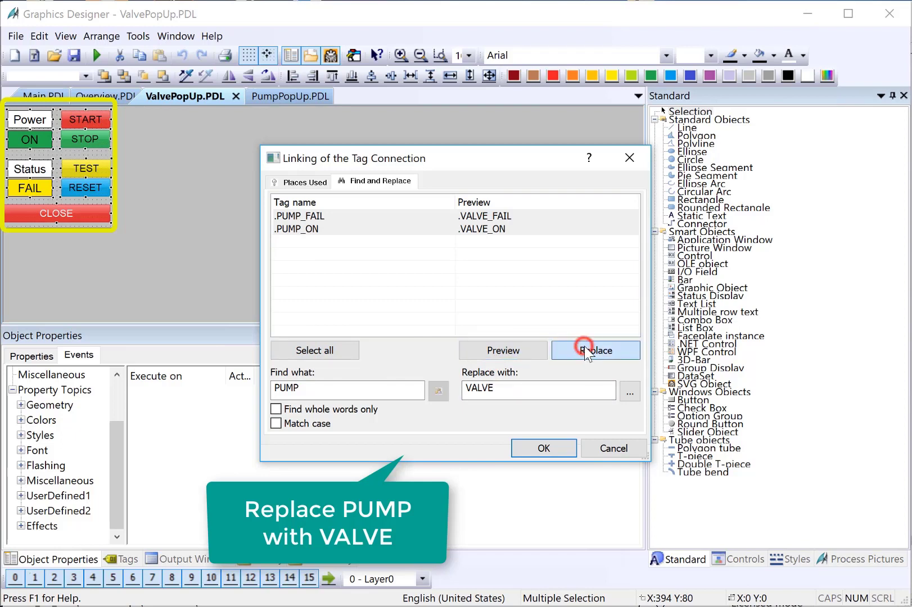
pyautogui.click(527, 448)
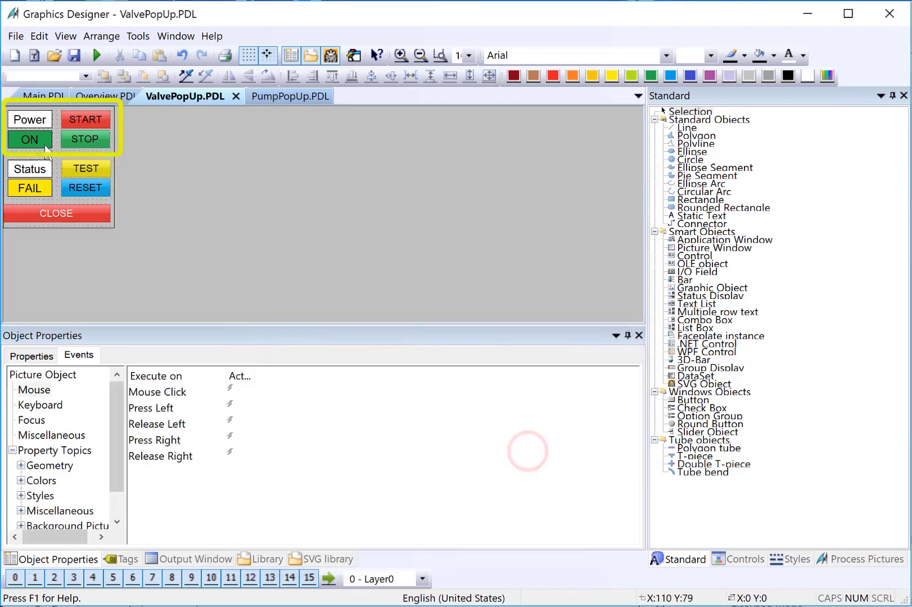
# Change the Power label's text to VALVE and the ON label's text below it to OPEN
pyautogui.click(34, 168)
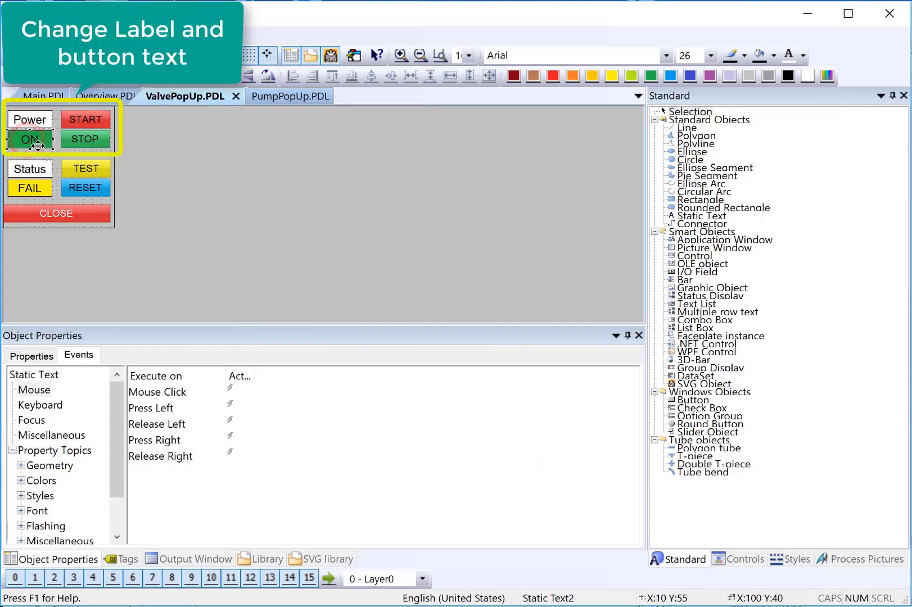
pyautogui.press('Escape')
pyautogui.click(25, 120)
pyautogui.doubleClick(25, 120)
pyautogui.write('VALVE')
pyautogui.click(29, 135)
pyautogui.doubleClick(31, 136)
pyautogui.write('OPEN')
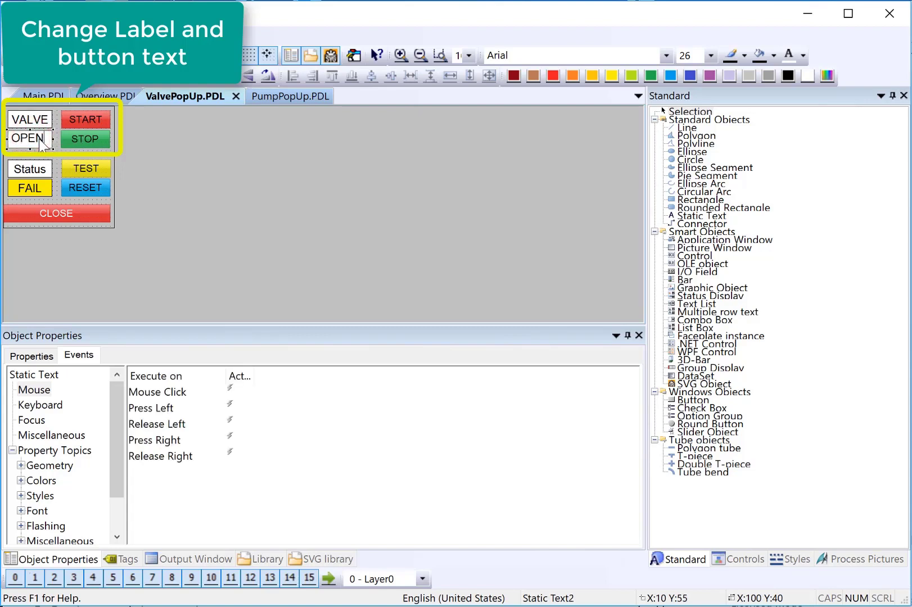
pyautogui.press('Return')
# Set the Text attribute of the START button to OPEN
pyautogui.click(84, 118)
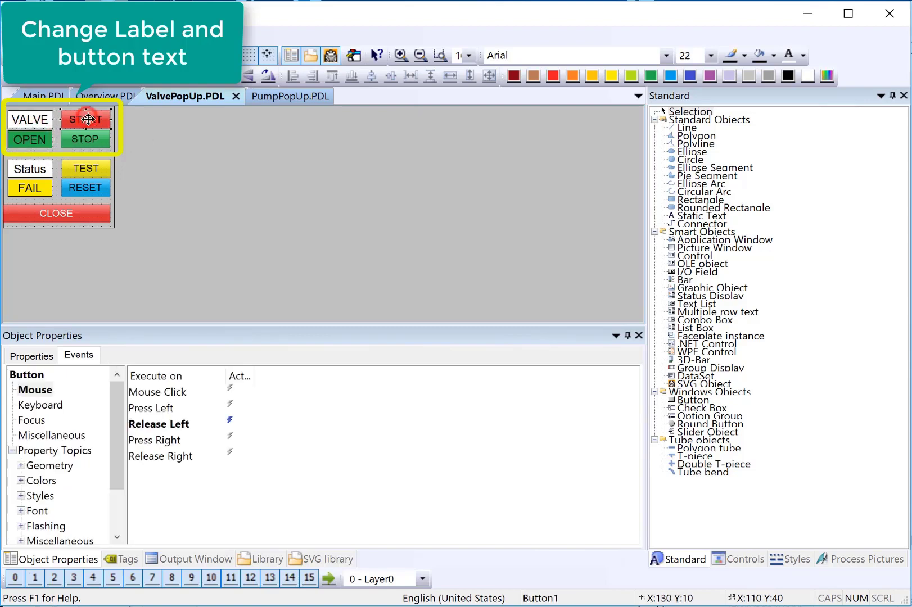
pyautogui.click(33, 355)
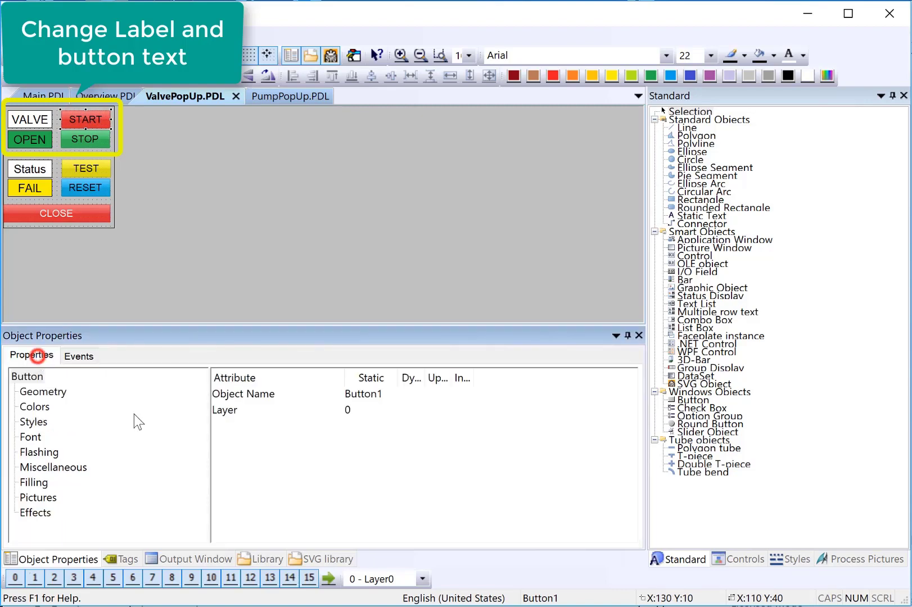
pyautogui.click(30, 437)
pyautogui.click(371, 393)
pyautogui.click(371, 393)
pyautogui.write('OPEN')
pyautogui.press('Return')
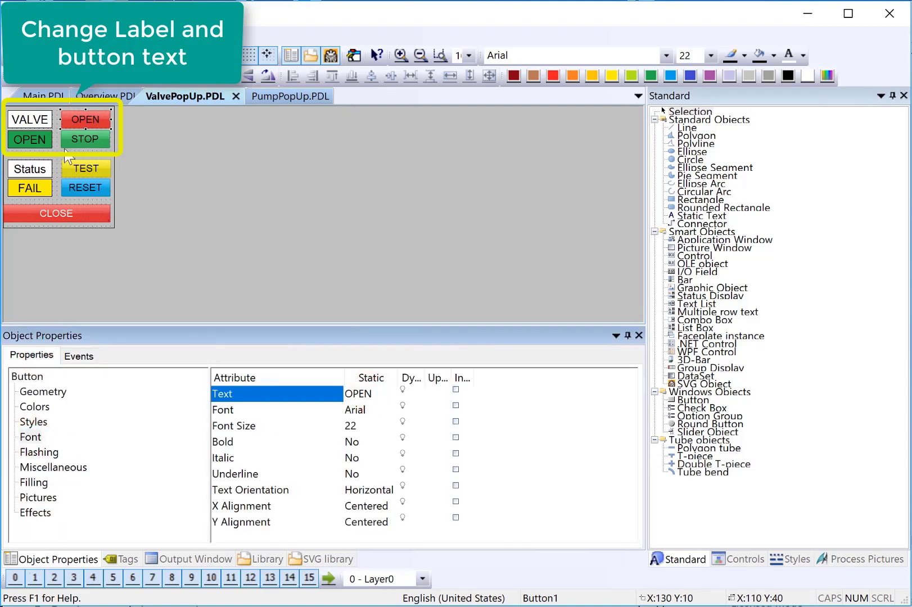
# Set the Text attribute of the STOP button to CLOSE
pyautogui.click(82, 139)
pyautogui.click(351, 395)
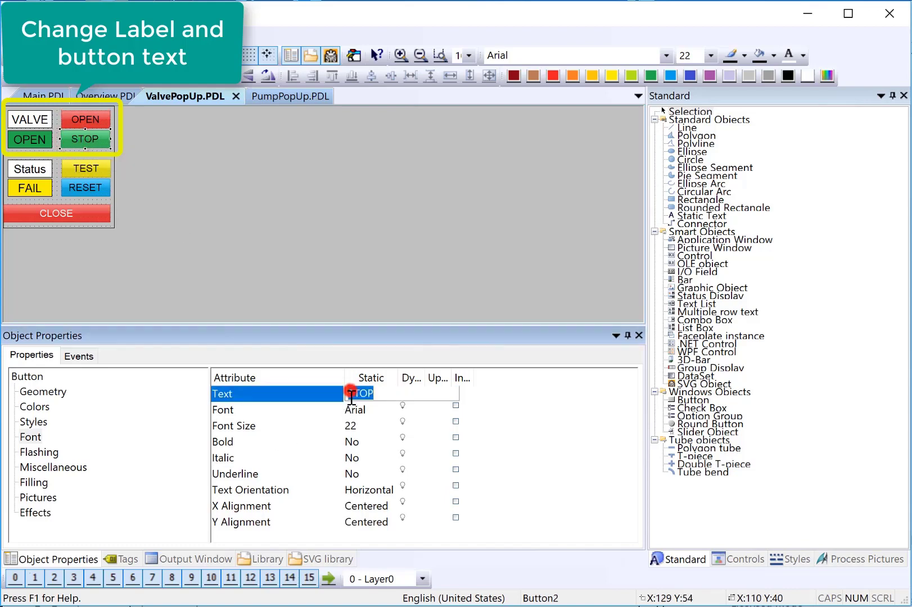
pyautogui.write('CLOSE')
pyautogui.press('Return')
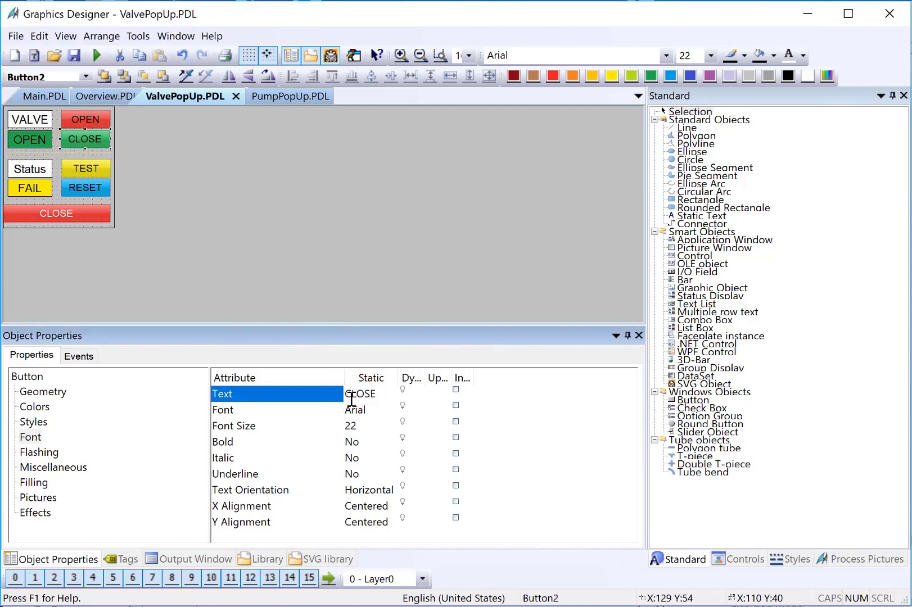
# In the dynamic dialog for the green OPEN label's text, ignore the missing tag and set the Yes / TRUE text to OPEN
pyautogui.click(29, 139)
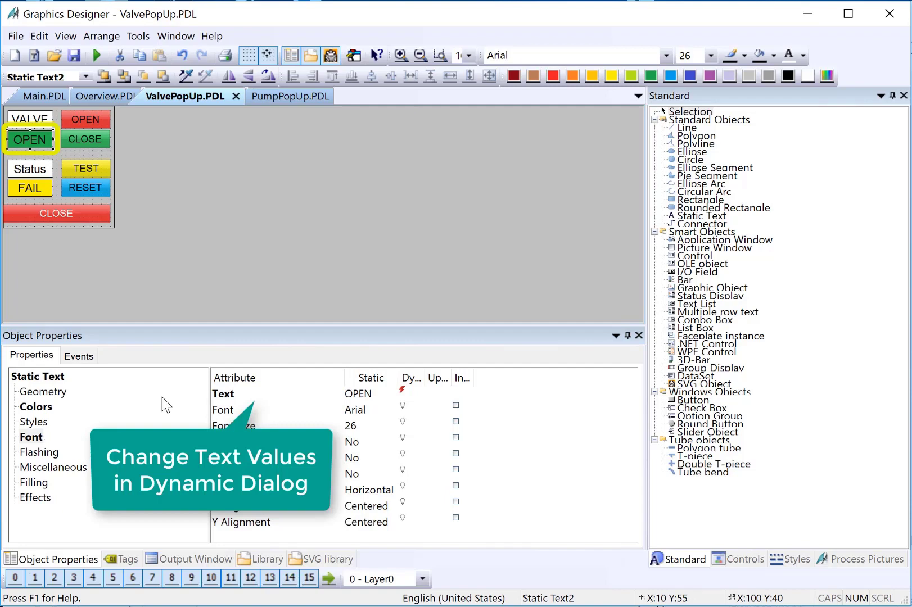
pyautogui.click(234, 397)
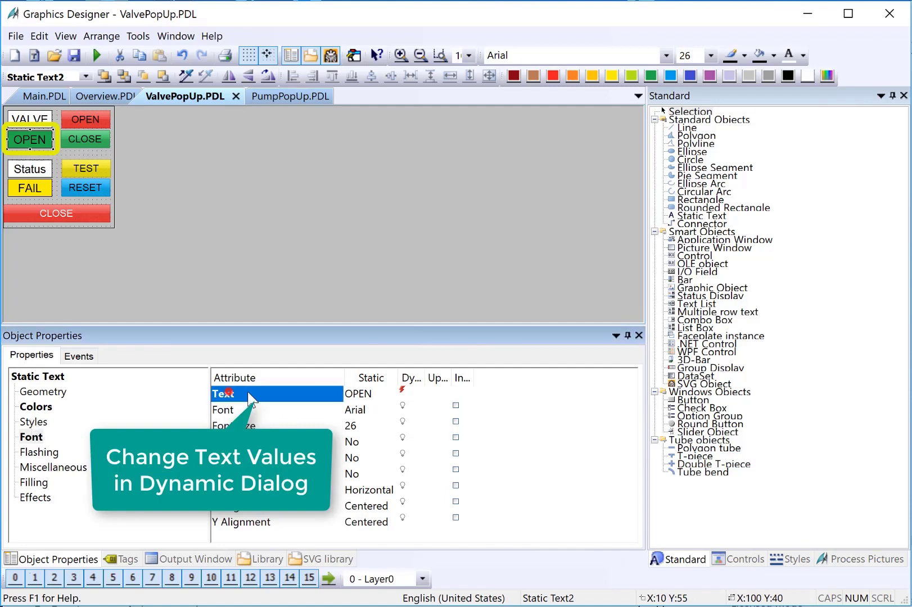
pyautogui.doubleClick(400, 389)
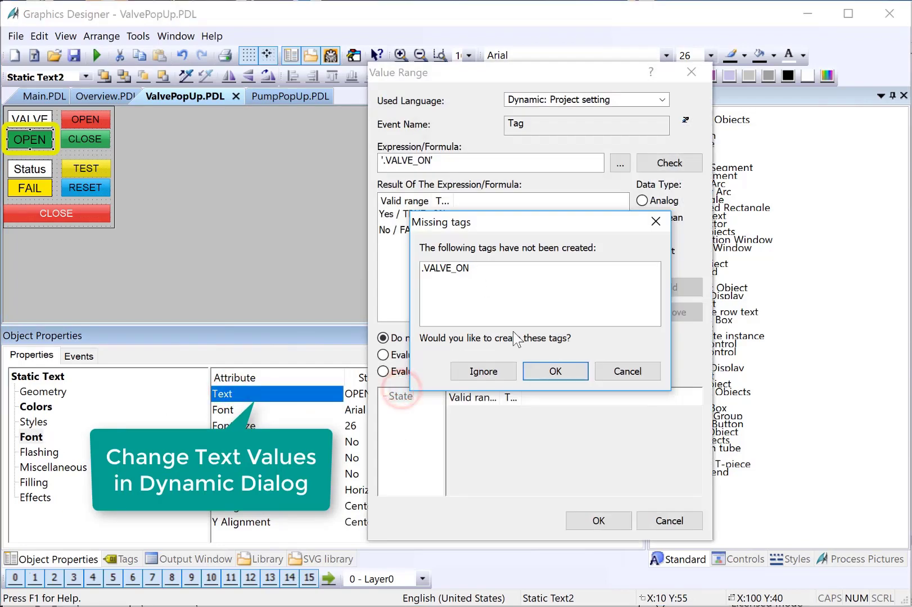
pyautogui.click(502, 373)
pyautogui.doubleClick(443, 214)
pyautogui.doubleClick(482, 269)
pyautogui.write('OPE')
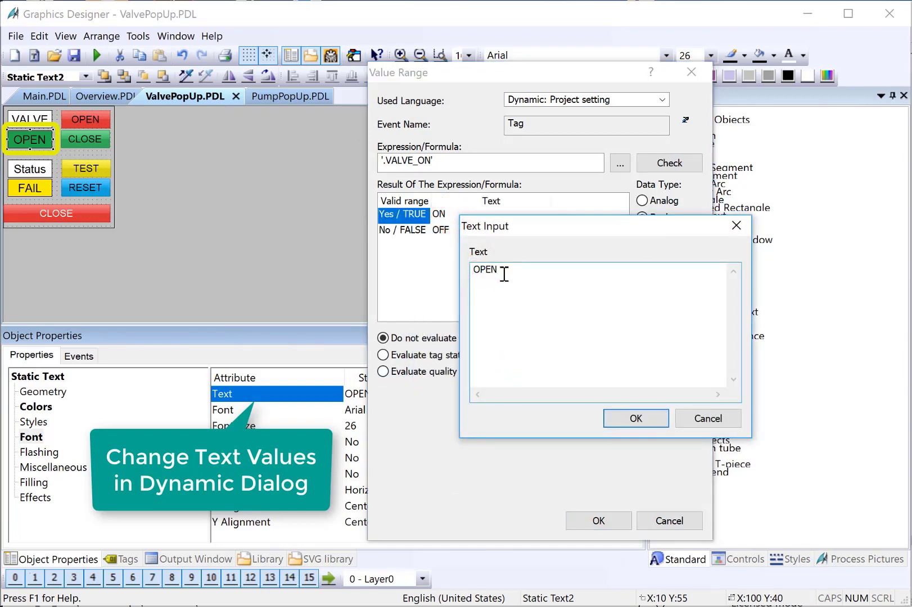
pyautogui.write('N')
pyautogui.press('Return')
# Set the label's No / FALSE text to CLOSED, apply the value range ignoring the missing tag, and save ValvePopUp.PDL
pyautogui.doubleClick(438, 229)
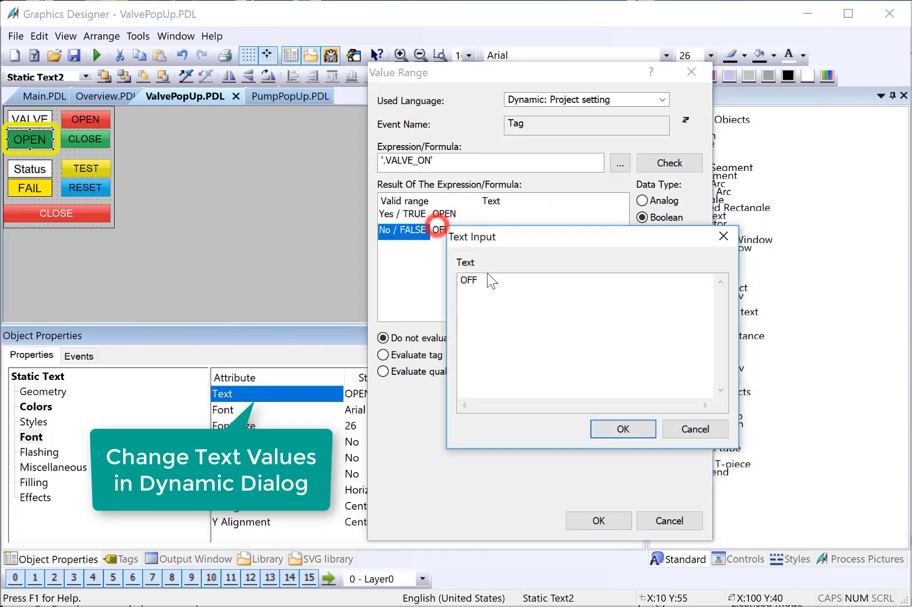
pyautogui.doubleClick(488, 279)
pyautogui.write('CLOSED')
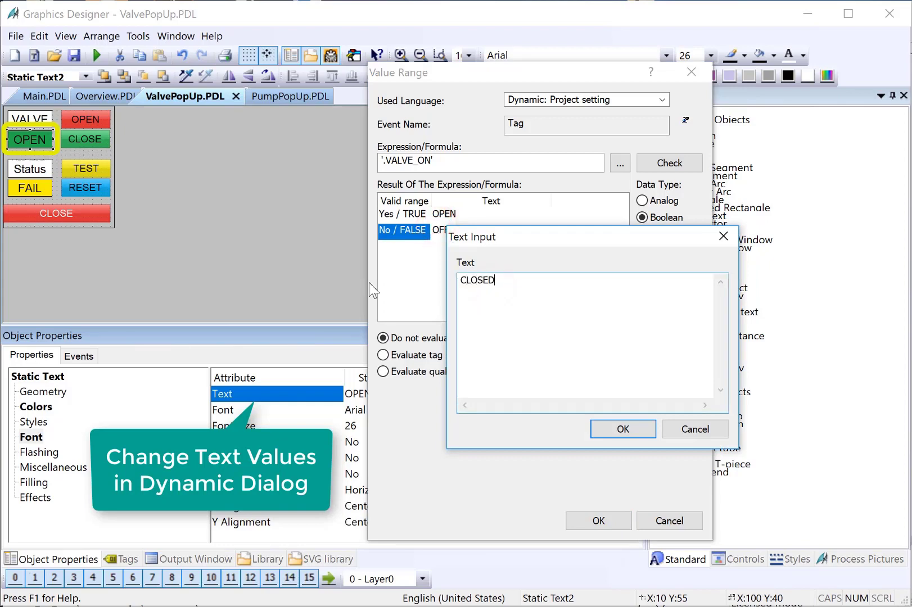
pyautogui.press('Return')
pyautogui.click(613, 524)
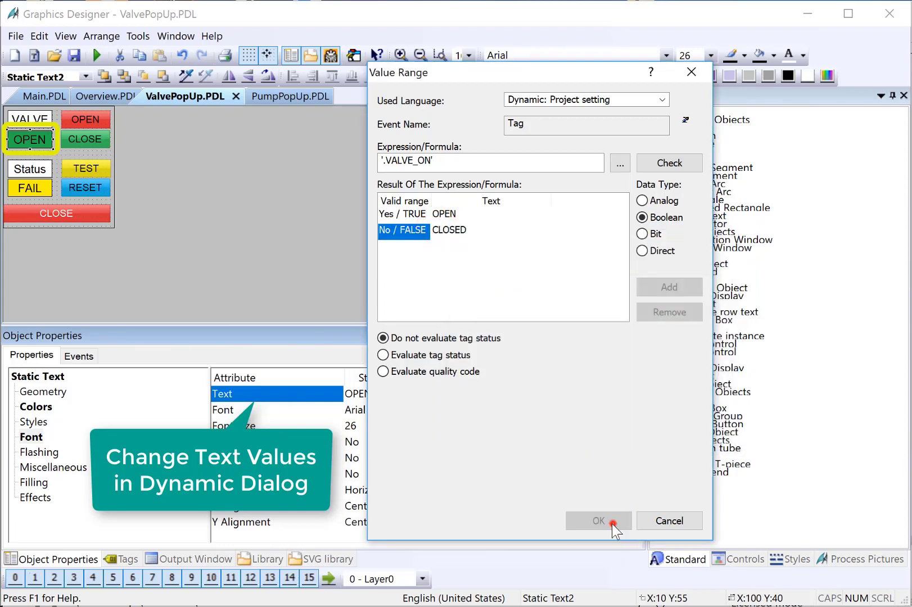
pyautogui.click(469, 368)
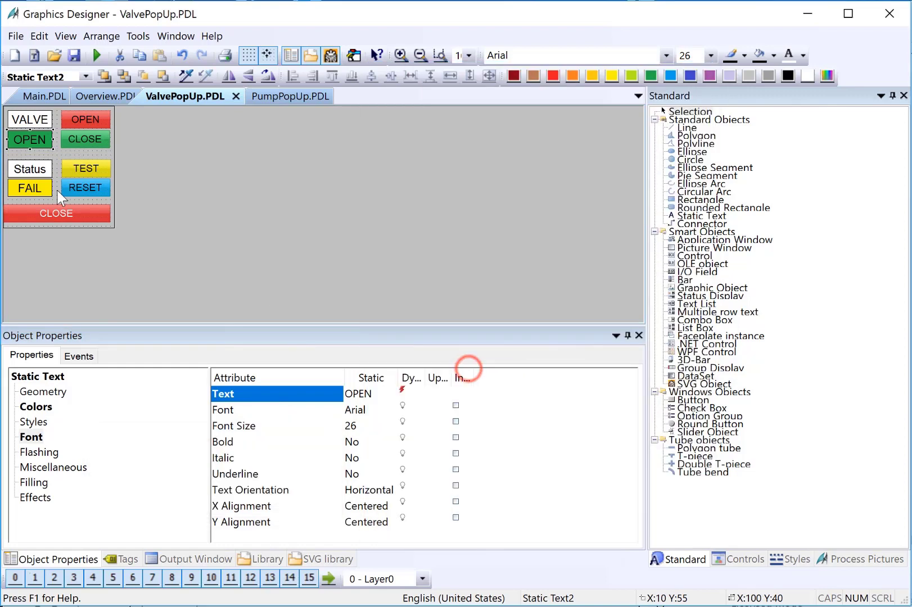
pyautogui.click(77, 55)
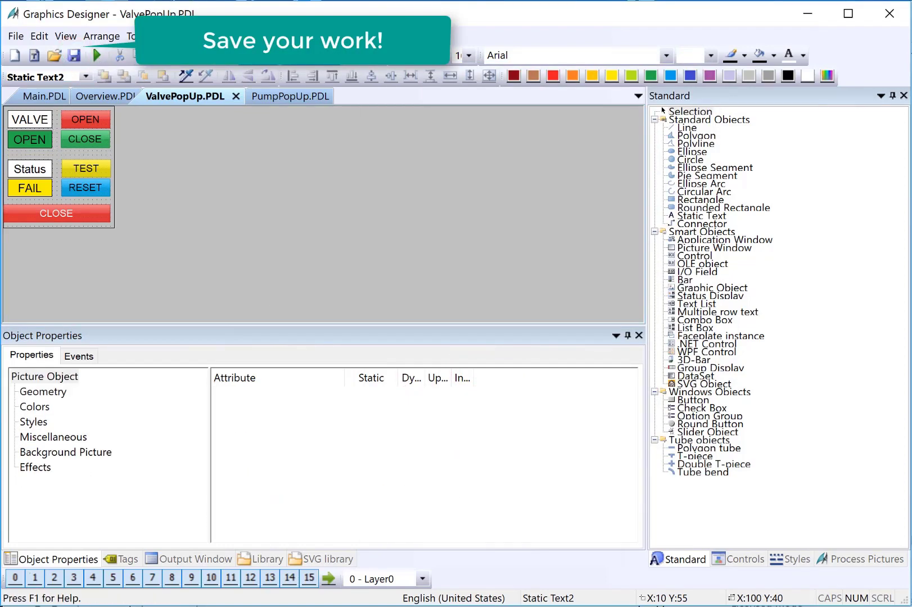
# Draw a Picture Window object about 130 by 40 in Overview.PDL, over the pipes beside the Red Supply valve
pyautogui.click(91, 94)
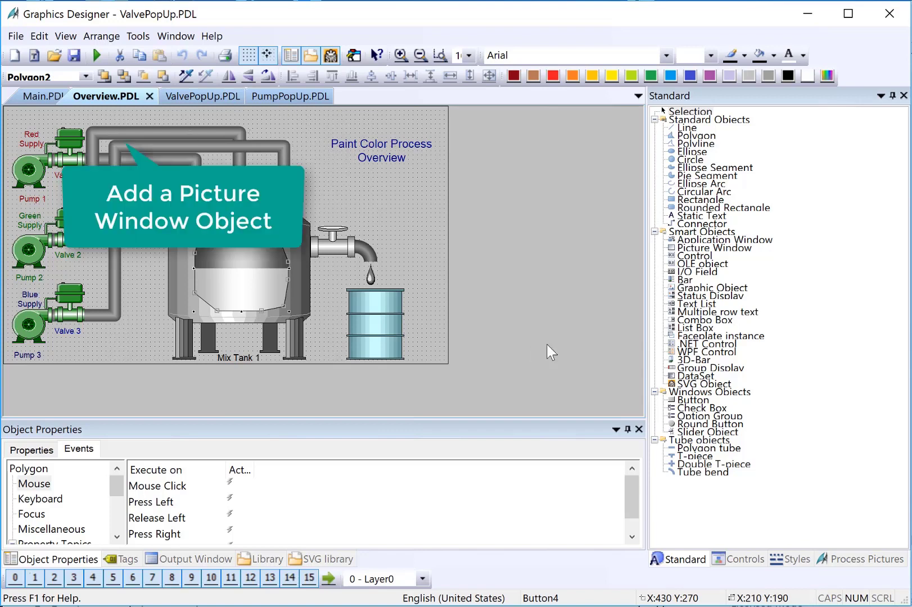
pyautogui.click(697, 248)
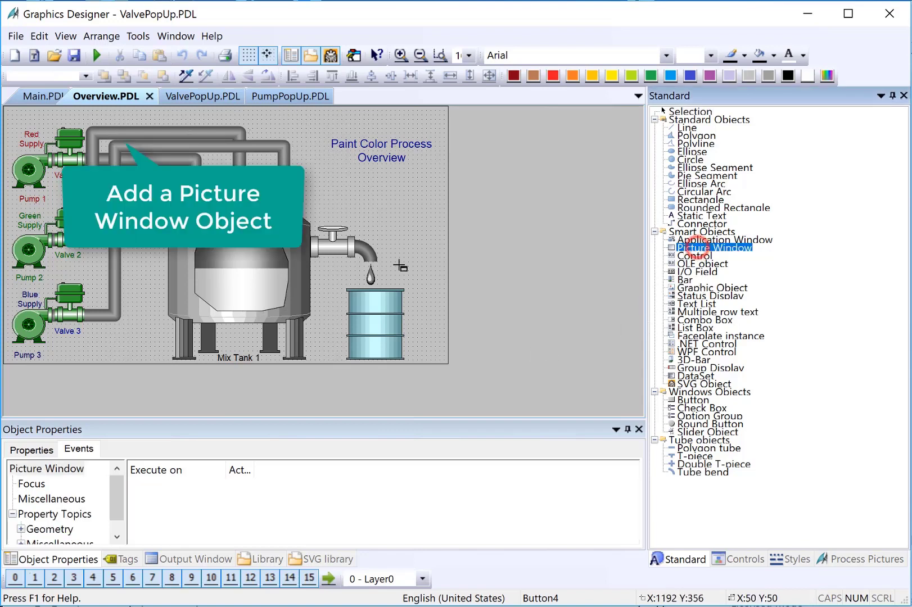
pyautogui.moveTo(98, 115); pyautogui.dragTo(155, 135)
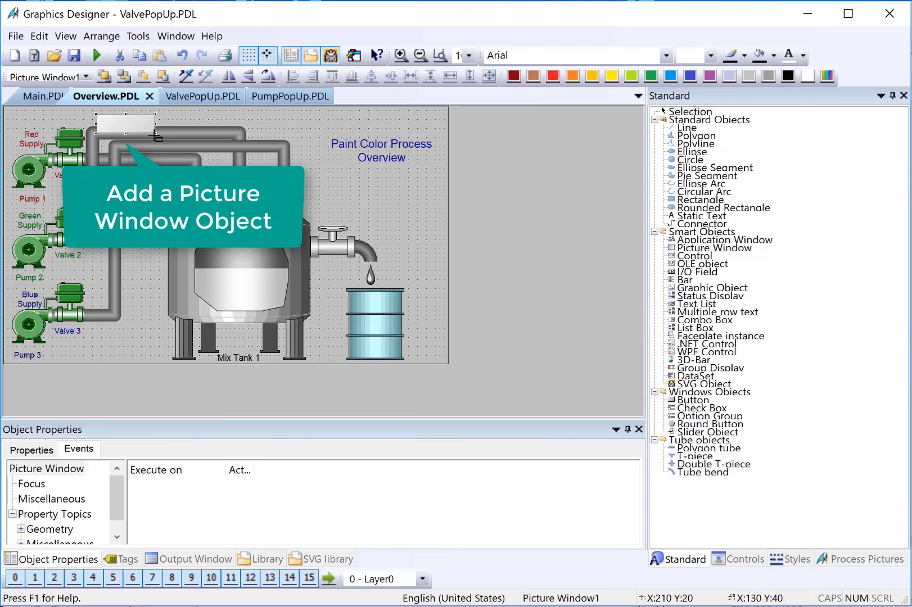
# Set the Picture Window's Movable, Title and Adapt Size attributes to Yes
pyautogui.click(31, 450)
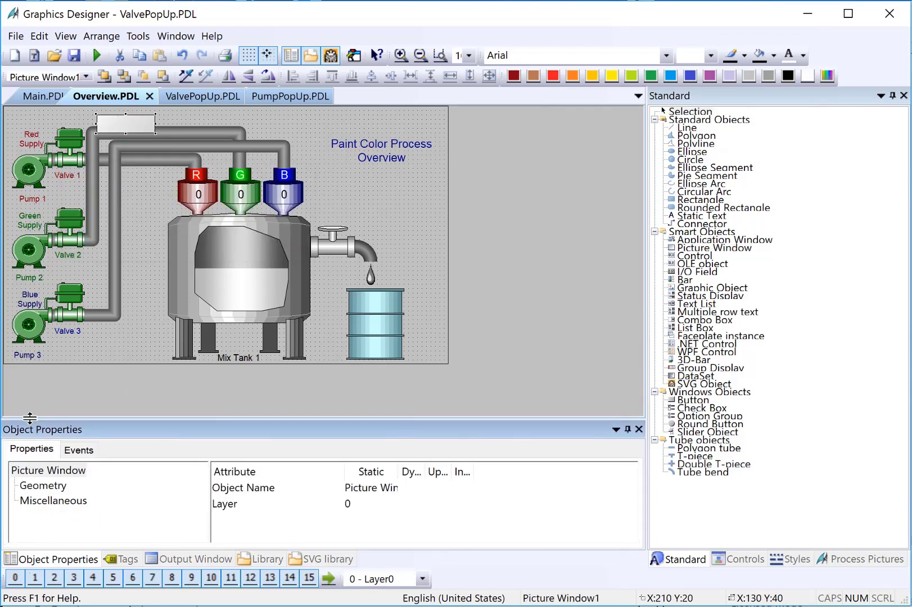
pyautogui.moveTo(29, 420); pyautogui.dragTo(29, 371)
pyautogui.click(41, 448)
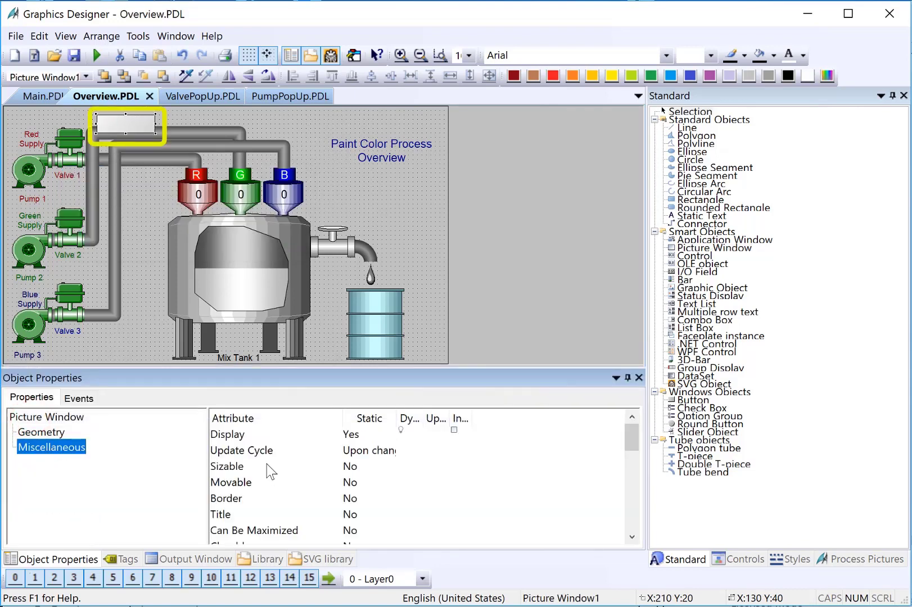
pyautogui.doubleClick(245, 483)
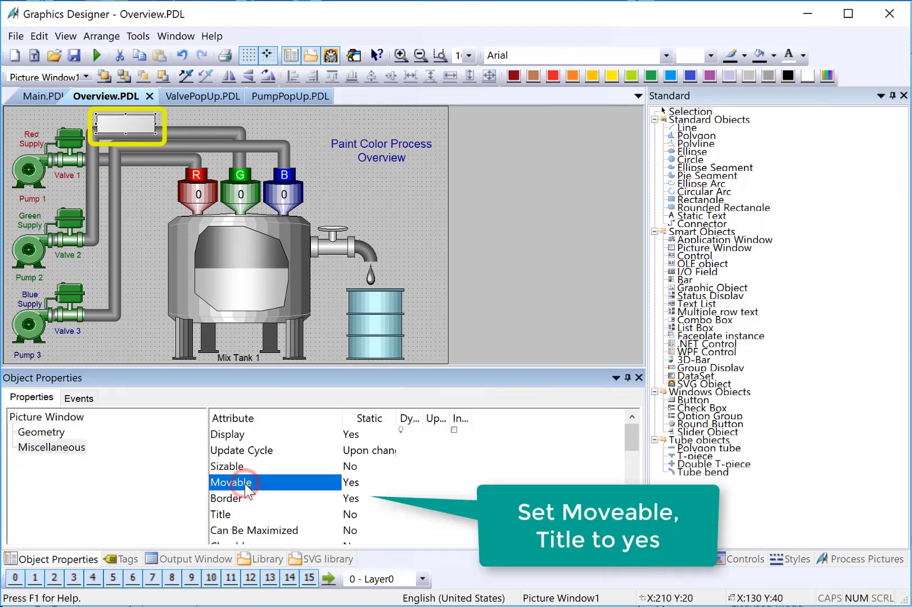
pyautogui.doubleClick(242, 514)
pyautogui.scroll(-2, 242, 509)
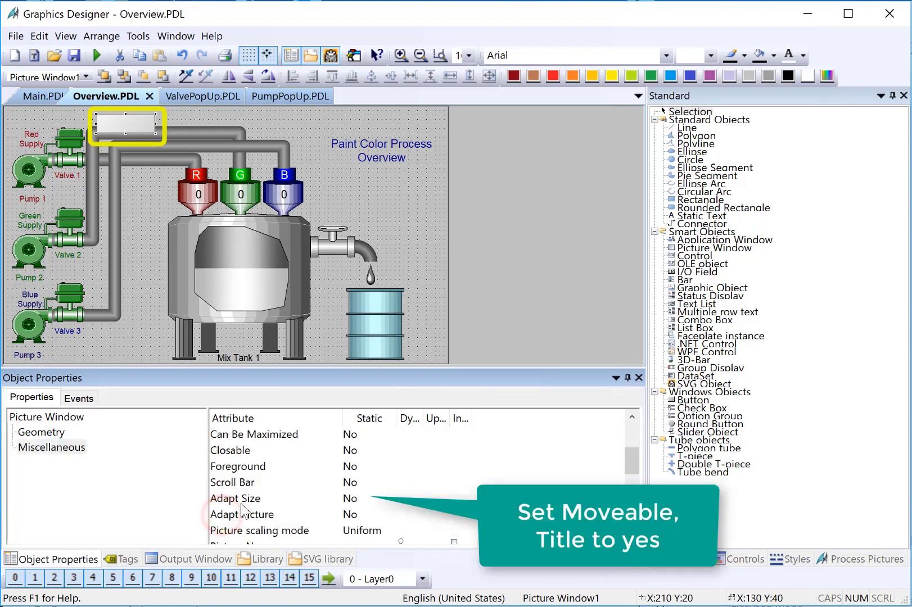
pyautogui.doubleClick(240, 499)
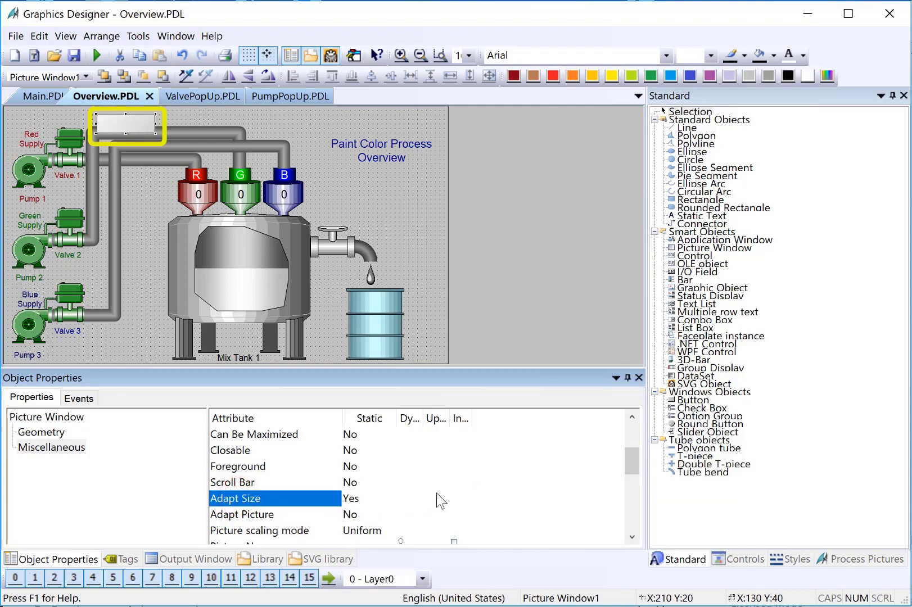
# Set the Picture Window's title text to Red Valve
pyautogui.scroll(-3, 441, 501)
pyautogui.doubleClick(222, 451)
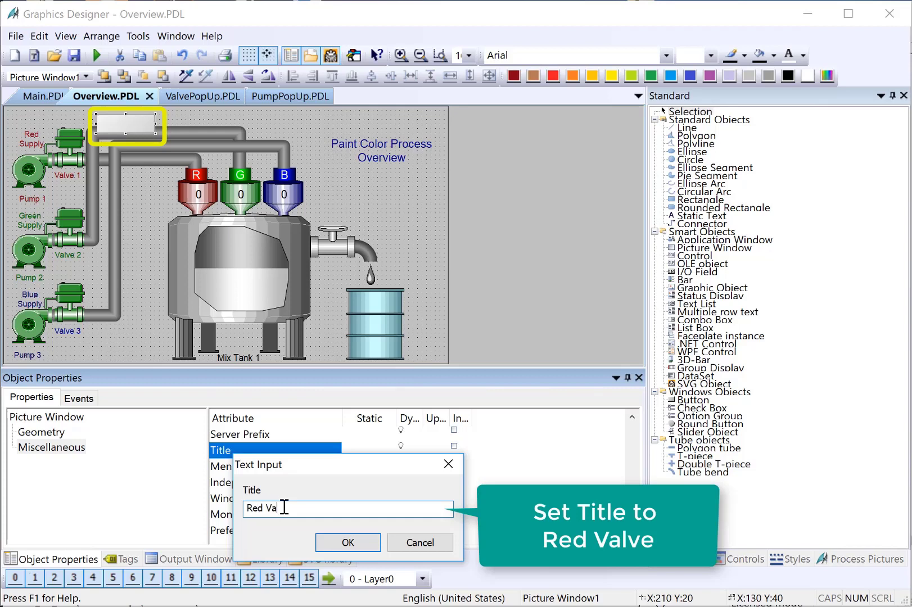
pyautogui.click(348, 542)
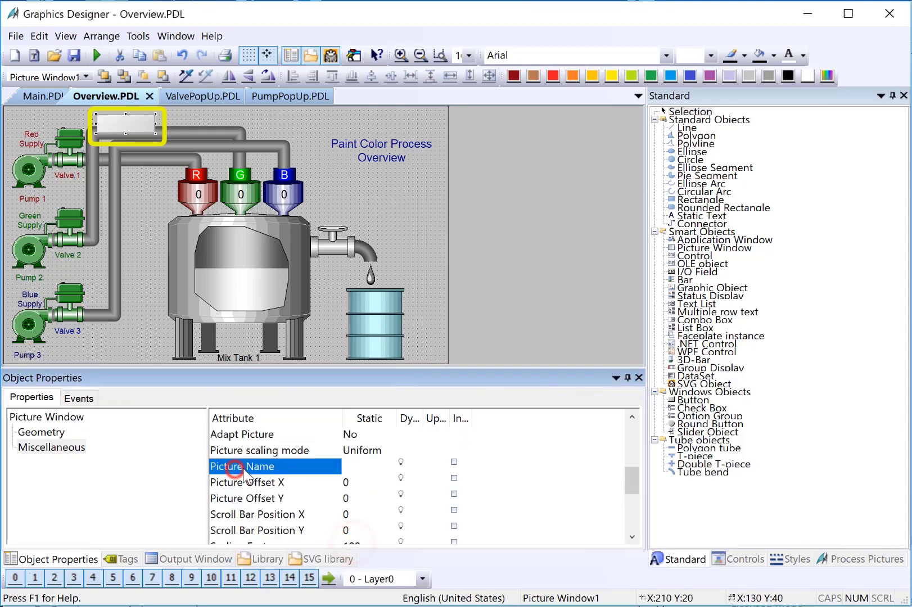
# Set the Picture Window's Picture Name to ValvePopUp.PDL
pyautogui.click(245, 469)
pyautogui.doubleClick(244, 467)
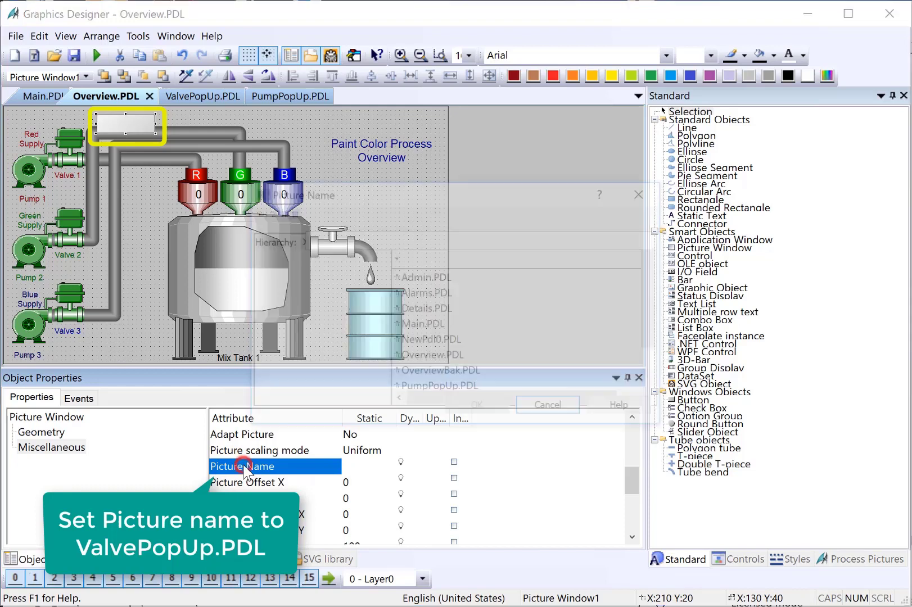
pyautogui.moveTo(659, 290); pyautogui.dragTo(659, 329)
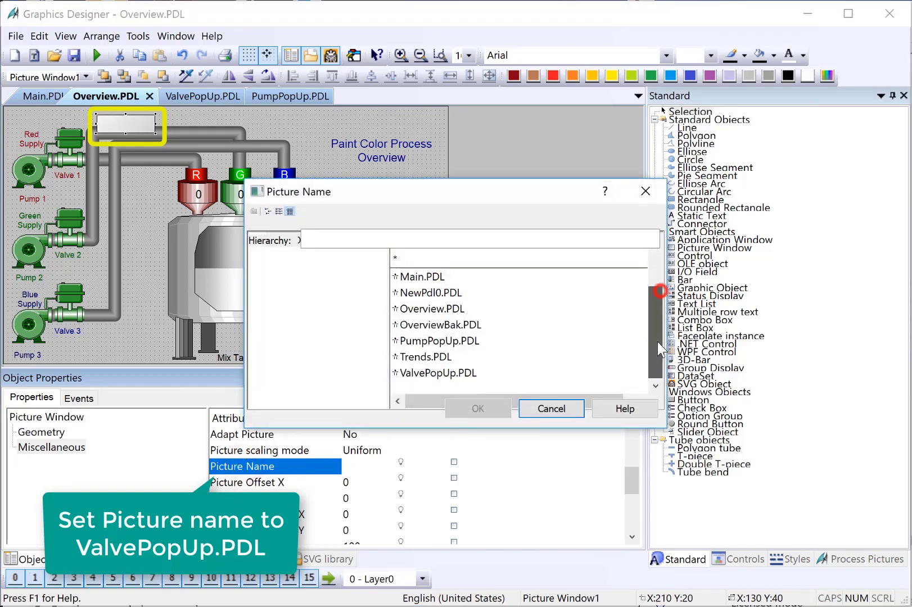
pyautogui.click(416, 372)
pyautogui.click(478, 408)
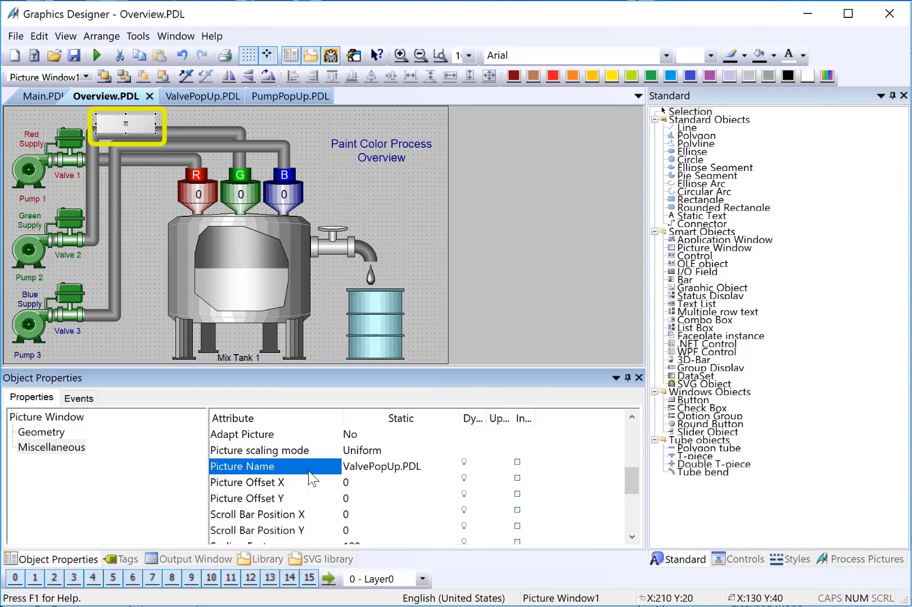
# Set the Picture Window's Tag Prefix to Red and save Overview.PDL
pyautogui.scroll(-2, 309, 478)
pyautogui.click(241, 469)
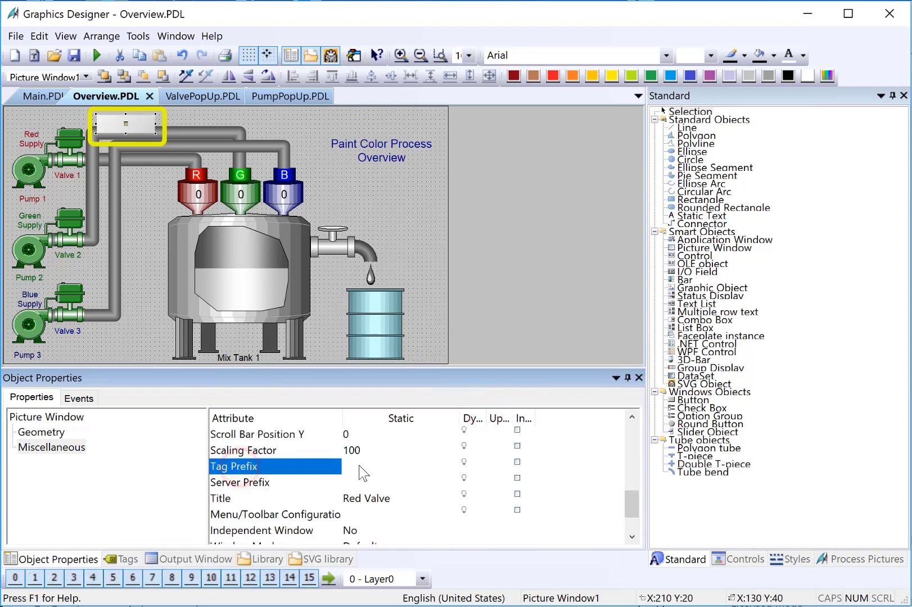
pyautogui.doubleClick(304, 466)
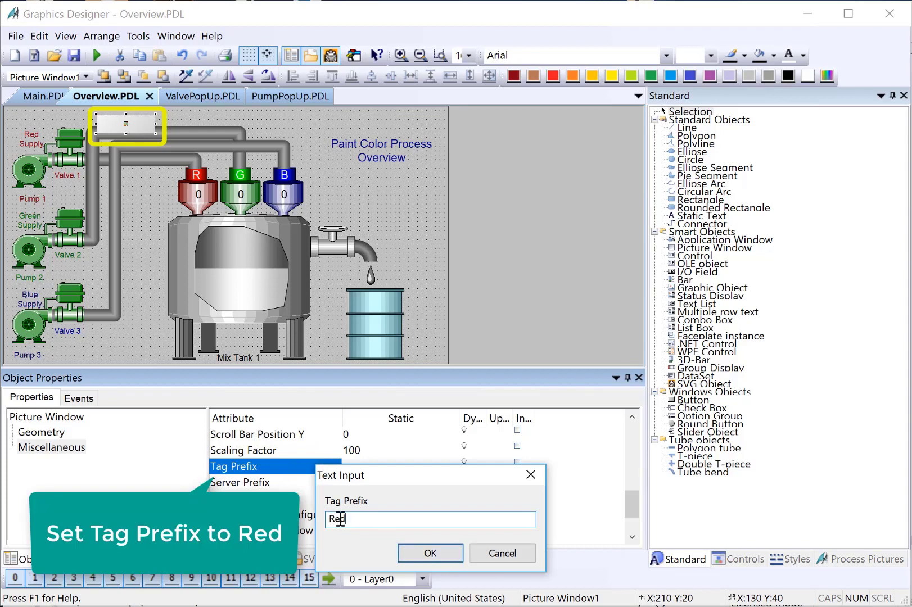
pyautogui.click(419, 555)
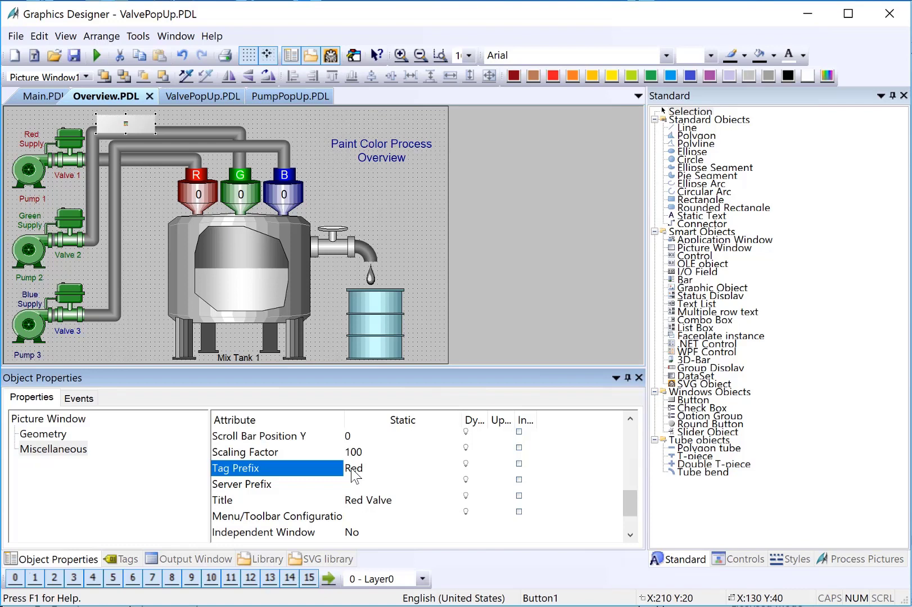
pyautogui.click(74, 55)
# Run Main.PDL in runtime and test the Red Valve pop-up by closing, opening, failing and resetting the valve before dismissing it
pyautogui.click(42, 97)
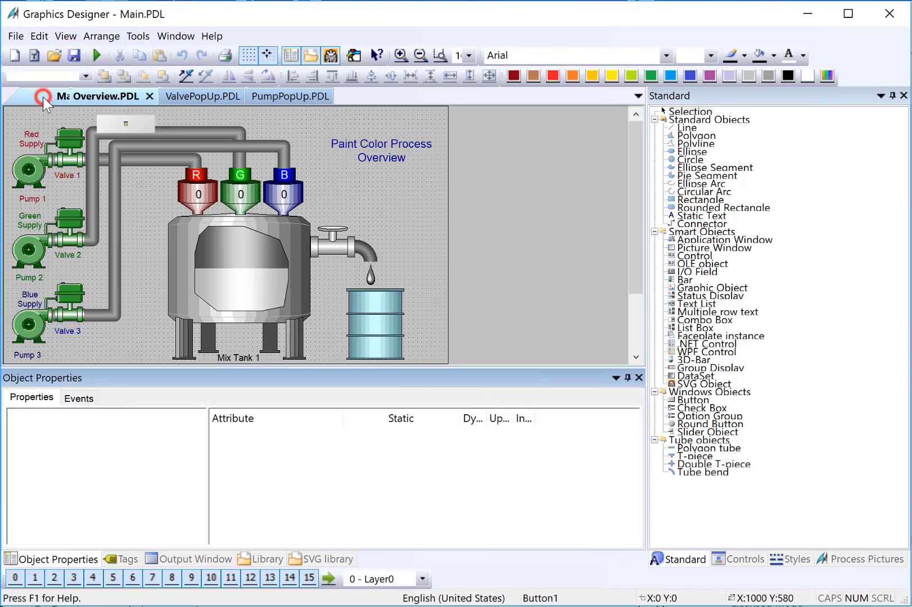
pyautogui.click(97, 55)
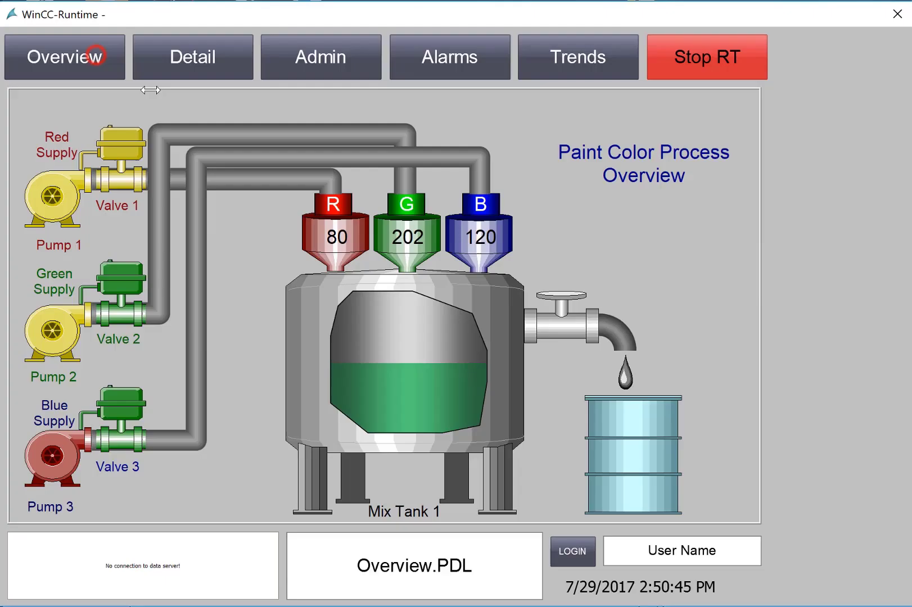
pyautogui.click(181, 128)
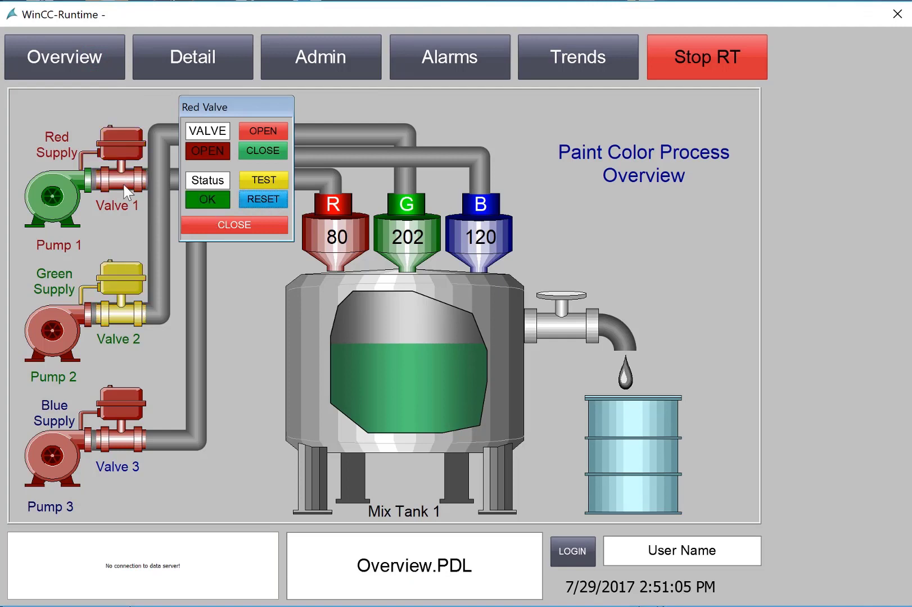
pyautogui.click(276, 153)
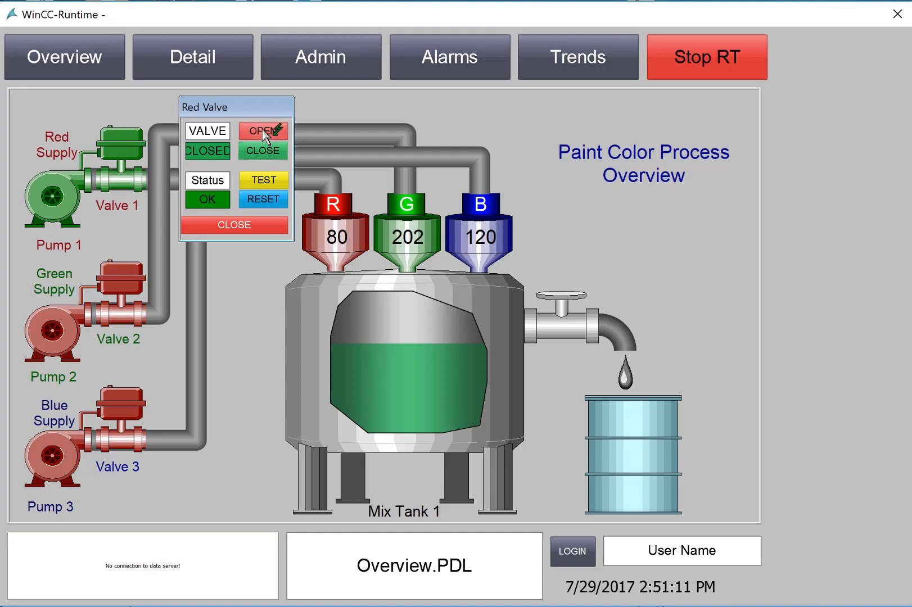
pyautogui.click(264, 132)
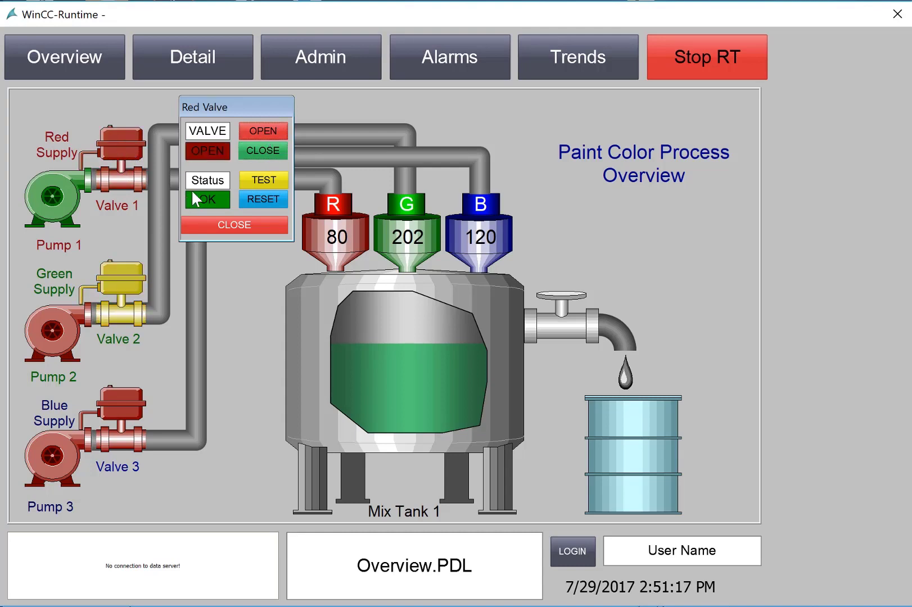
pyautogui.click(251, 182)
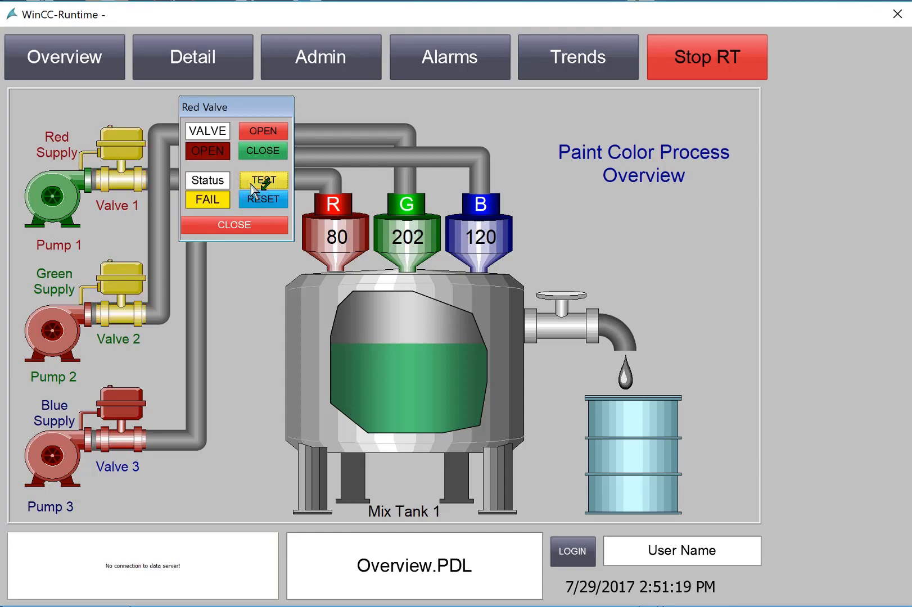
pyautogui.click(254, 200)
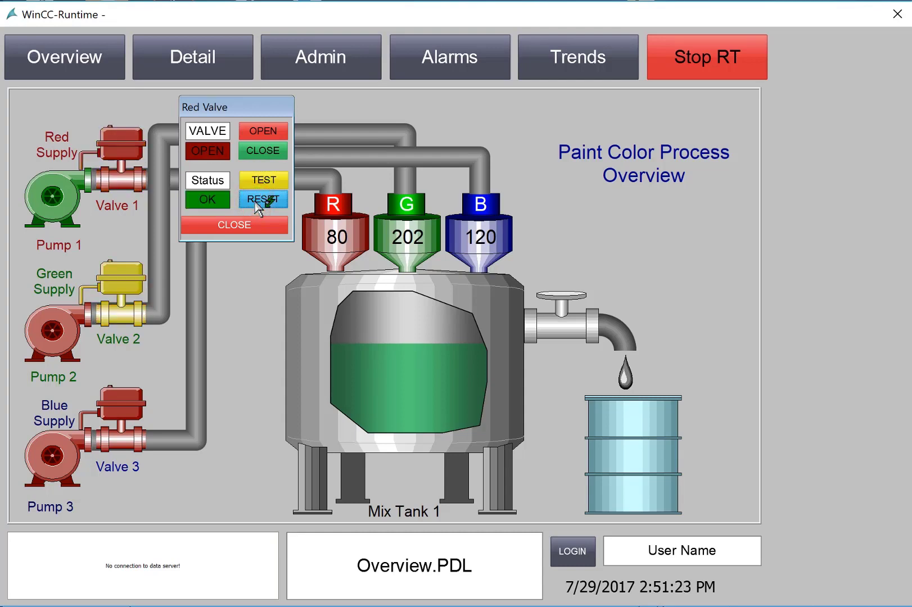
pyautogui.click(243, 225)
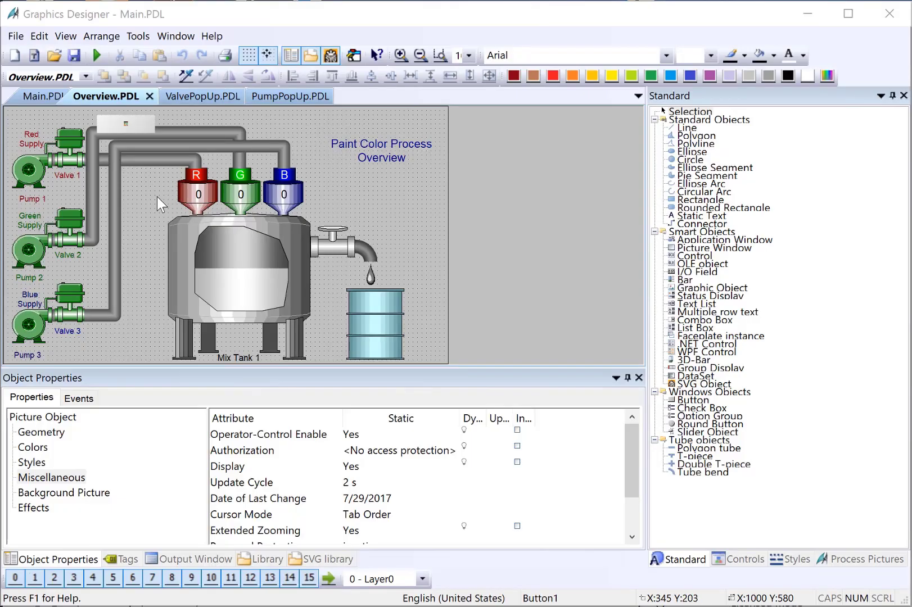
# Rename the Picture Window object in Overview.PDL as pwRedValveWindow
pyautogui.click(146, 128)
pyautogui.click(50, 418)
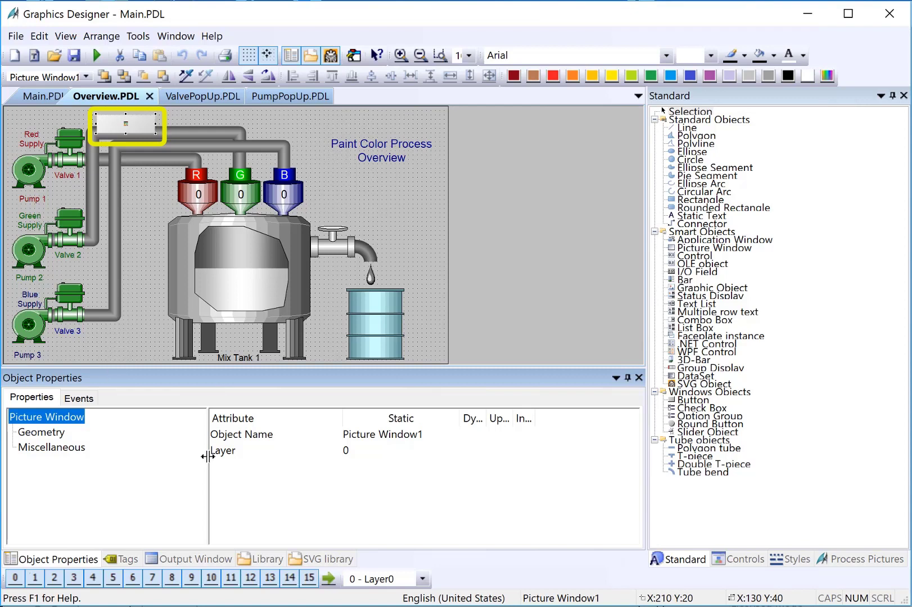
pyautogui.doubleClick(350, 436)
pyautogui.write('pw')
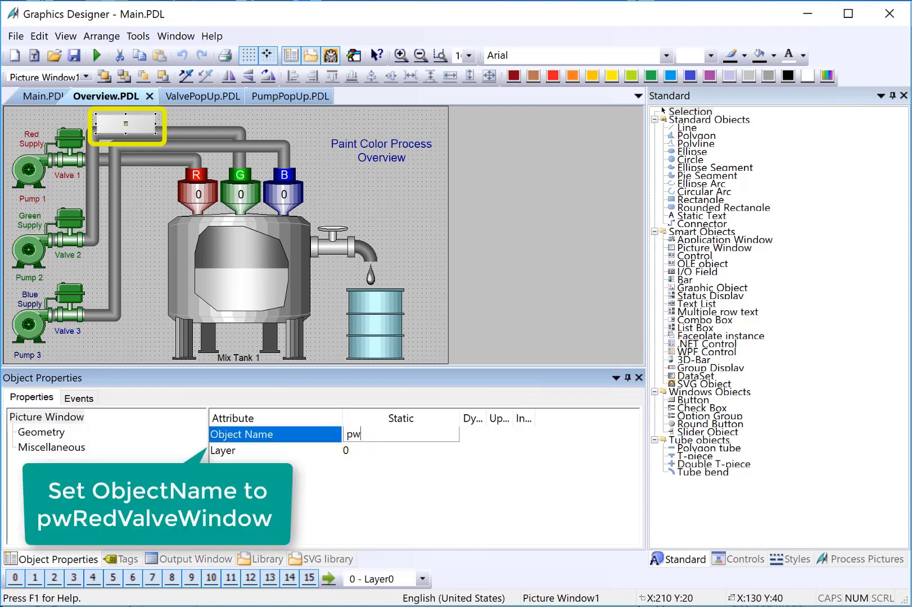
pyautogui.write('RedValveWindow')
pyautogui.press('Return')
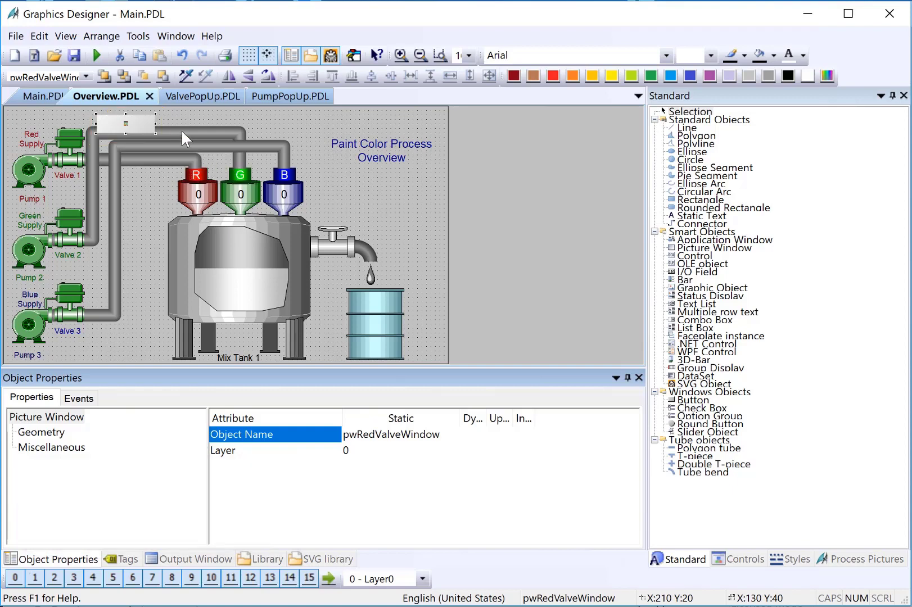
# Make the text white on the green OPEN label in ValvePopUp.PDL and the green ON label in PumpPopUp.PDL, saving the pump pop-up
pyautogui.click(187, 97)
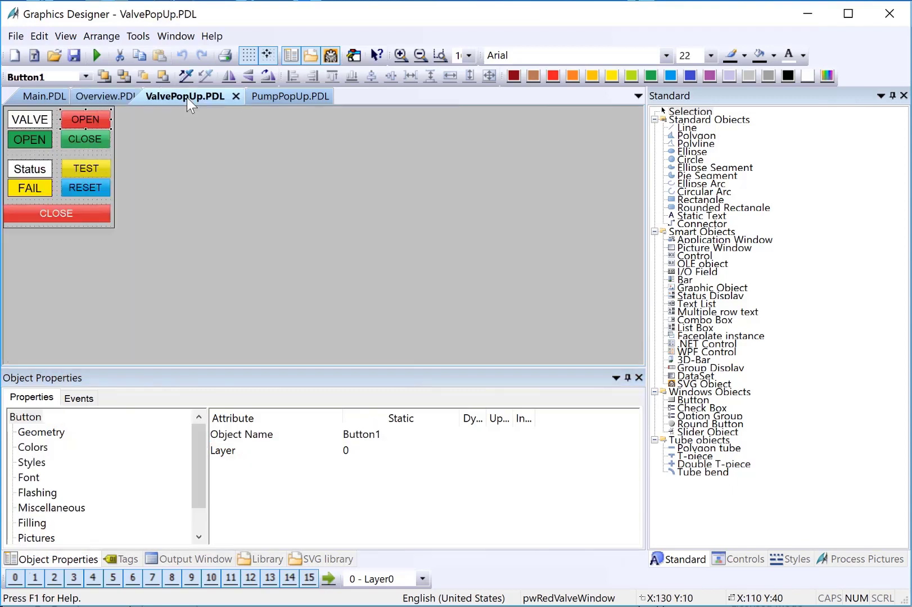
pyautogui.click(25, 143)
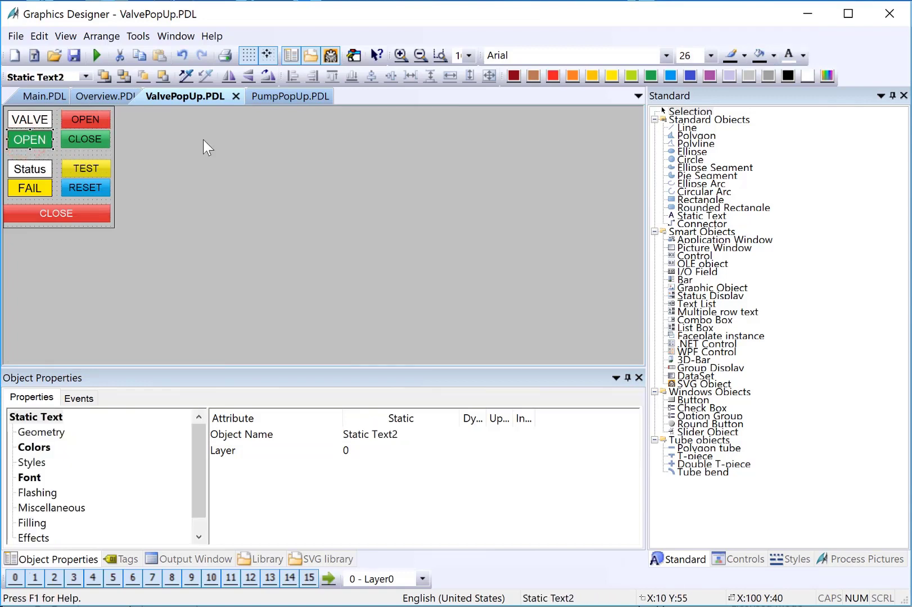
pyautogui.click(283, 119)
pyautogui.click(279, 96)
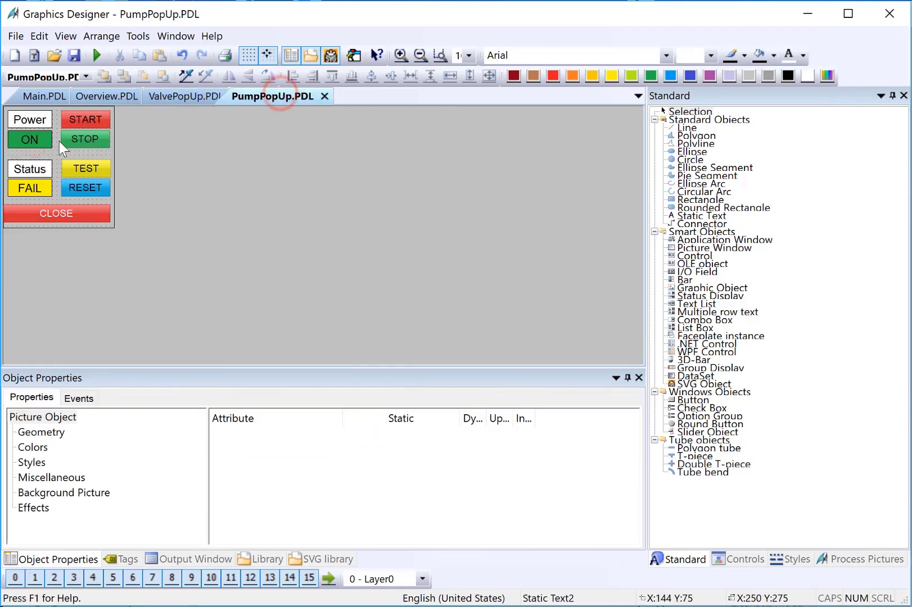
pyautogui.click(30, 139)
pyautogui.click(71, 56)
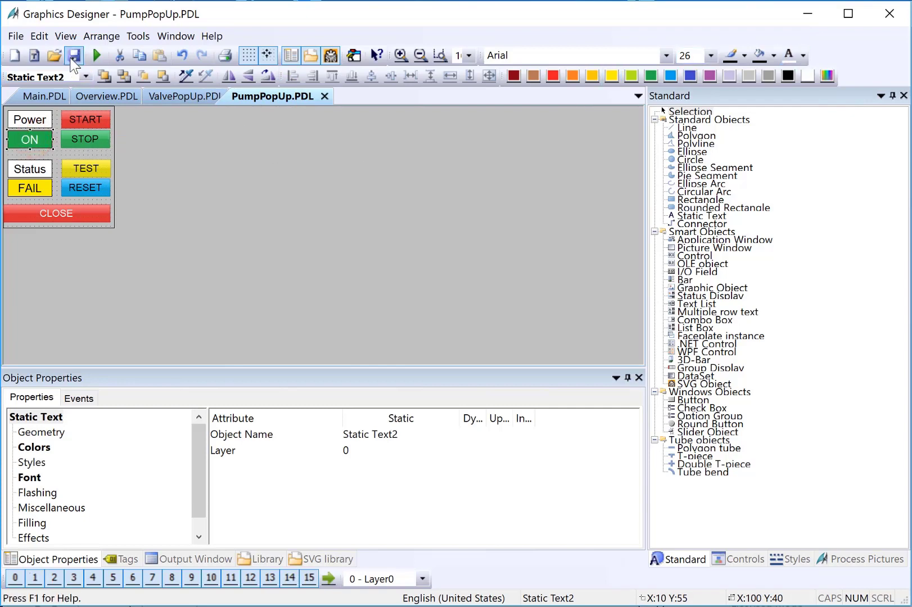
# In Overview.PDL, add an OnClick direct connection to the Valve 1 symbol that writes constant 1 to pwRedValveWindow's Display property
pyautogui.click(118, 96)
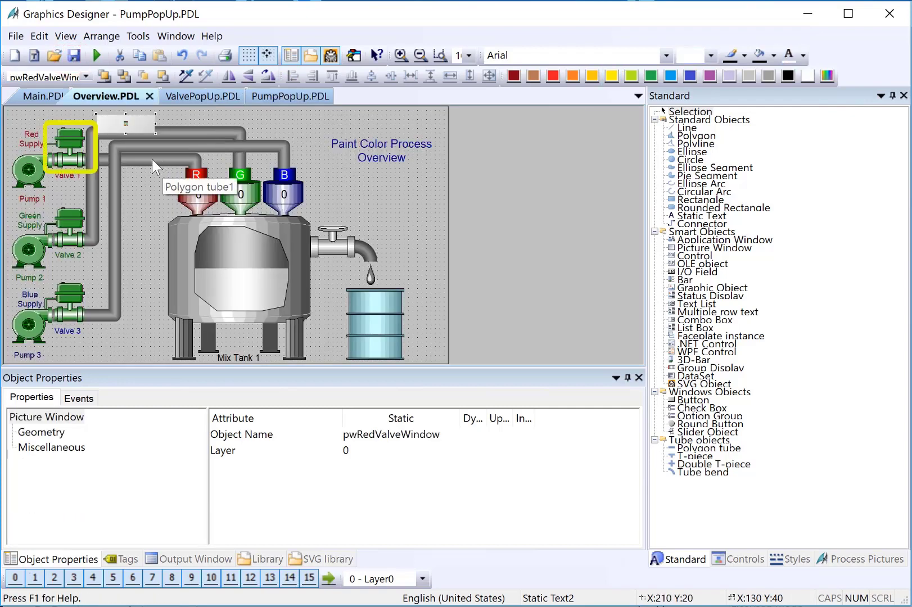
pyautogui.click(69, 149)
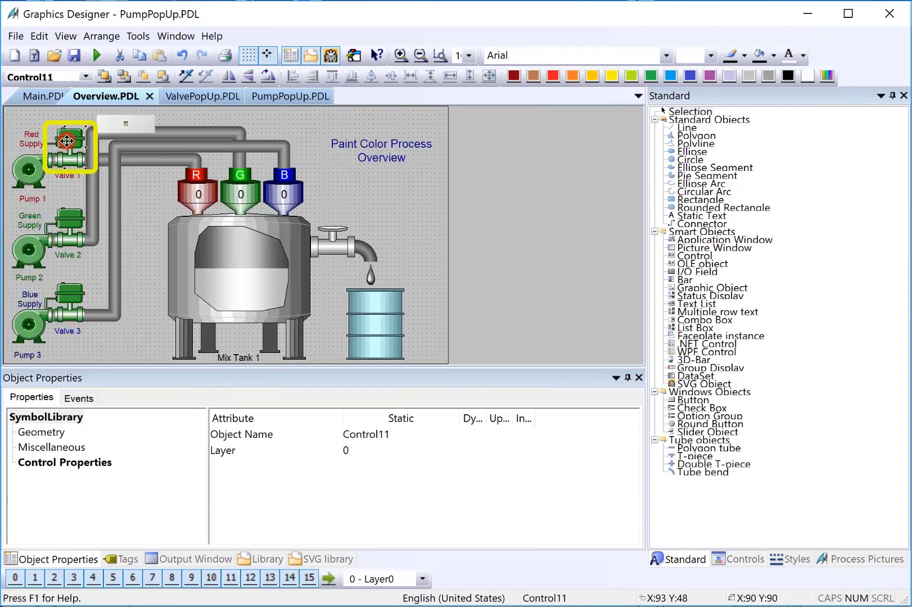
pyautogui.click(83, 398)
pyautogui.click(50, 448)
pyautogui.rightClick(231, 436)
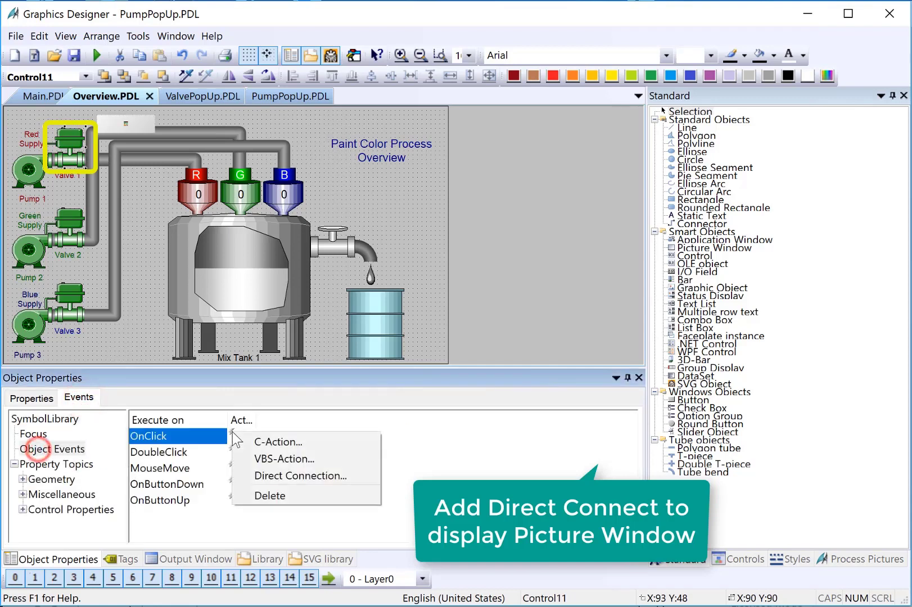
pyautogui.click(264, 474)
pyautogui.click(248, 191)
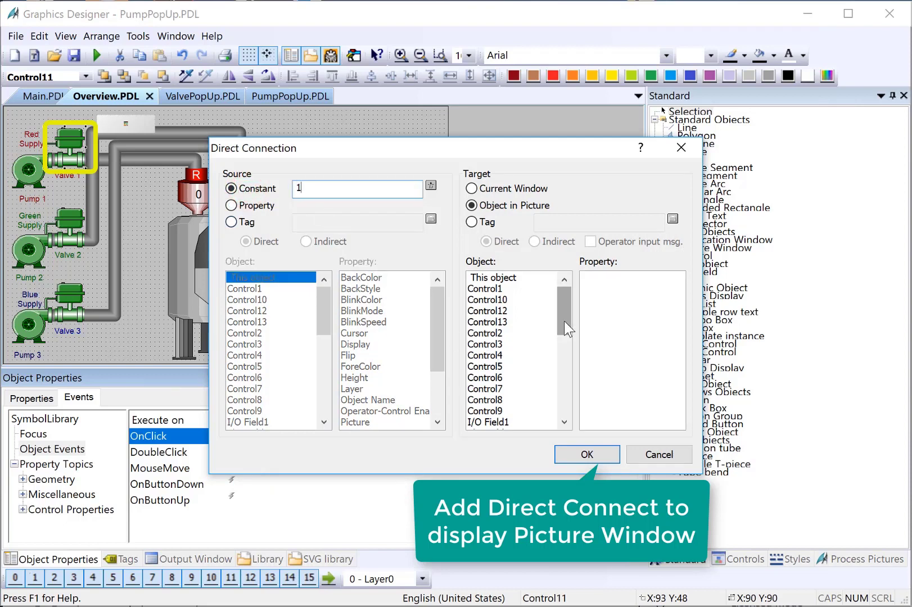
pyautogui.moveTo(566, 323); pyautogui.dragTo(564, 377)
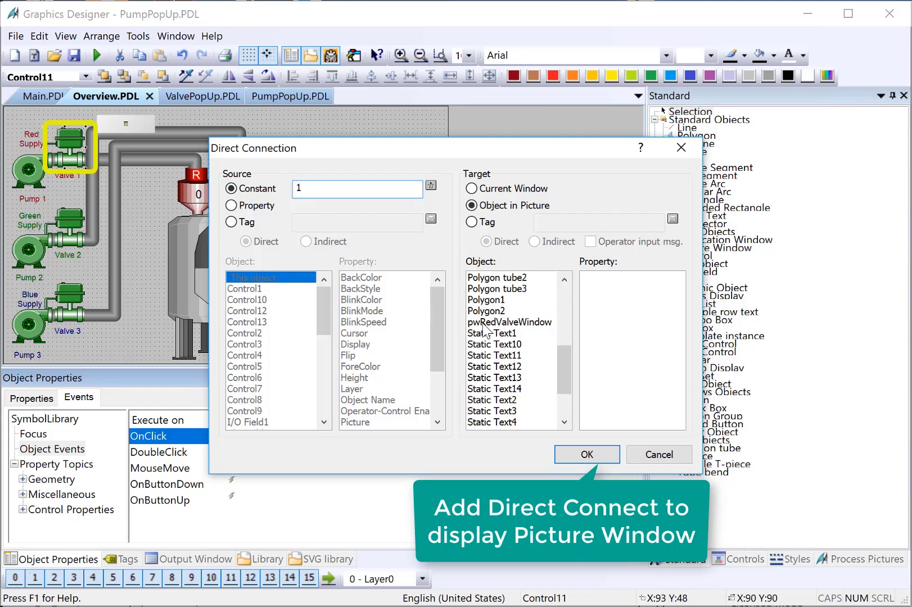
pyautogui.click(484, 322)
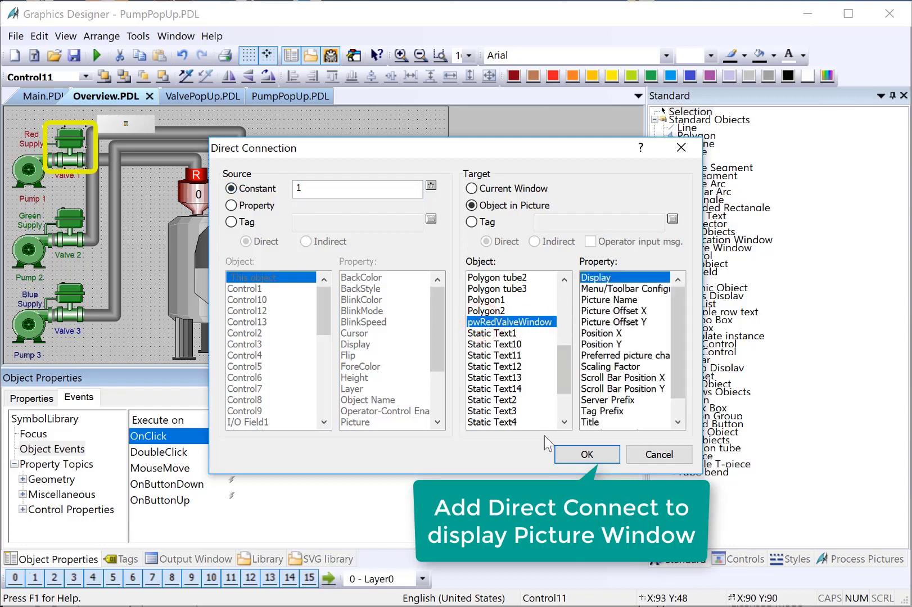
pyautogui.click(568, 457)
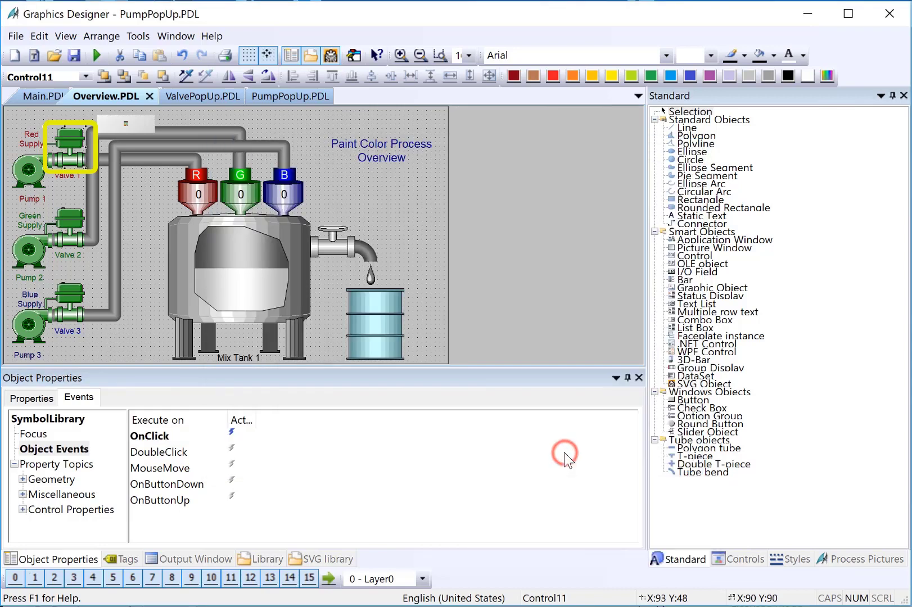
# Set the Display attribute of the pwRedValveWindow Picture Window to No
pyautogui.click(126, 134)
pyautogui.click(32, 397)
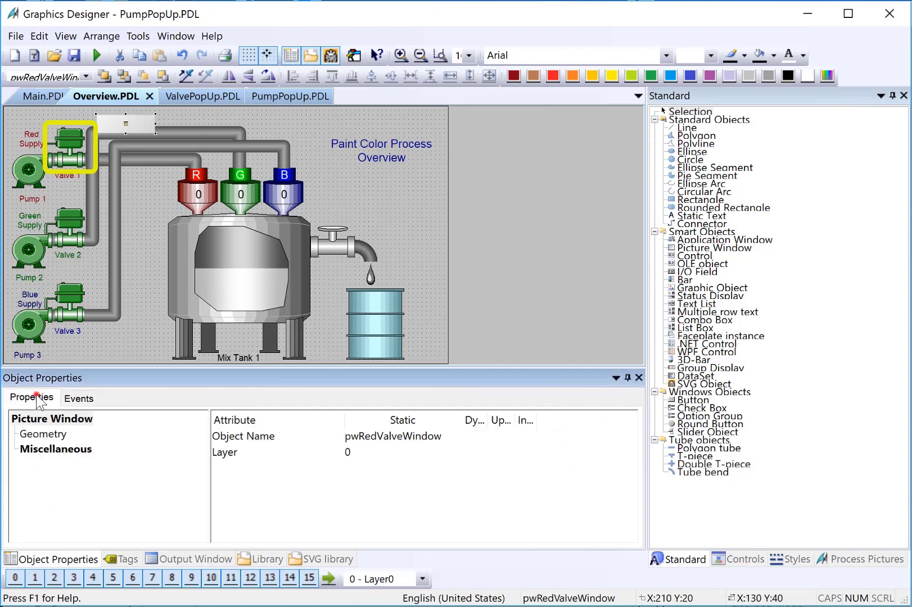
pyautogui.click(78, 449)
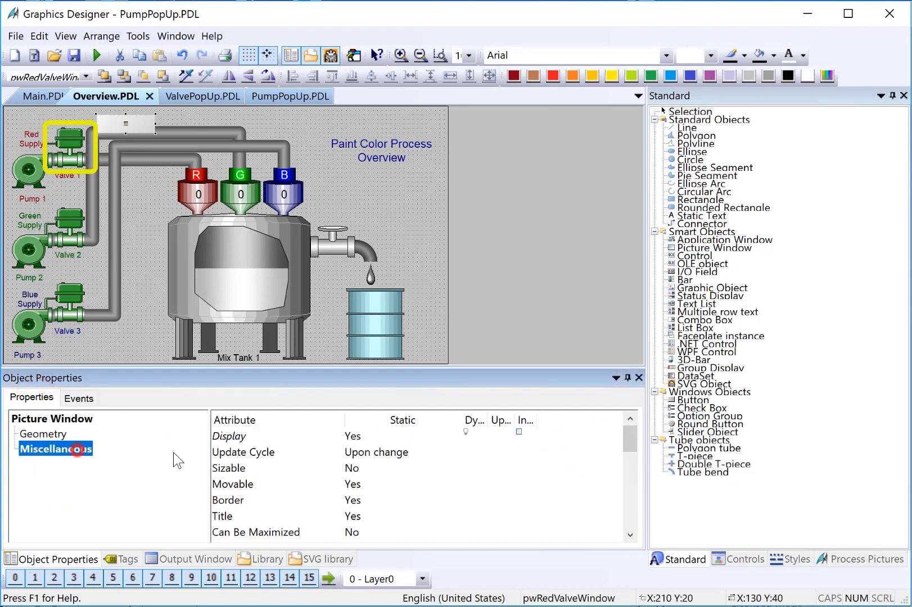
pyautogui.doubleClick(352, 438)
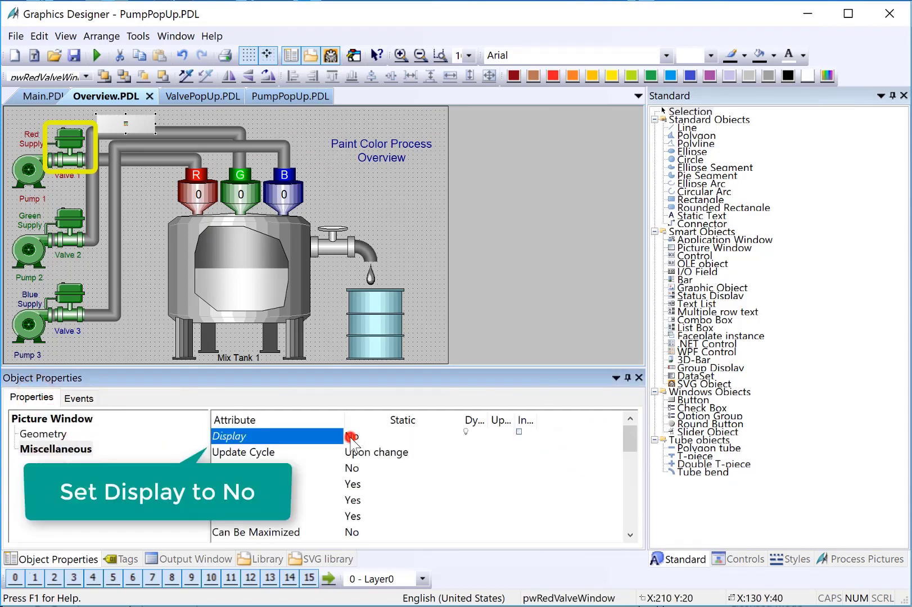
pyautogui.click(225, 452)
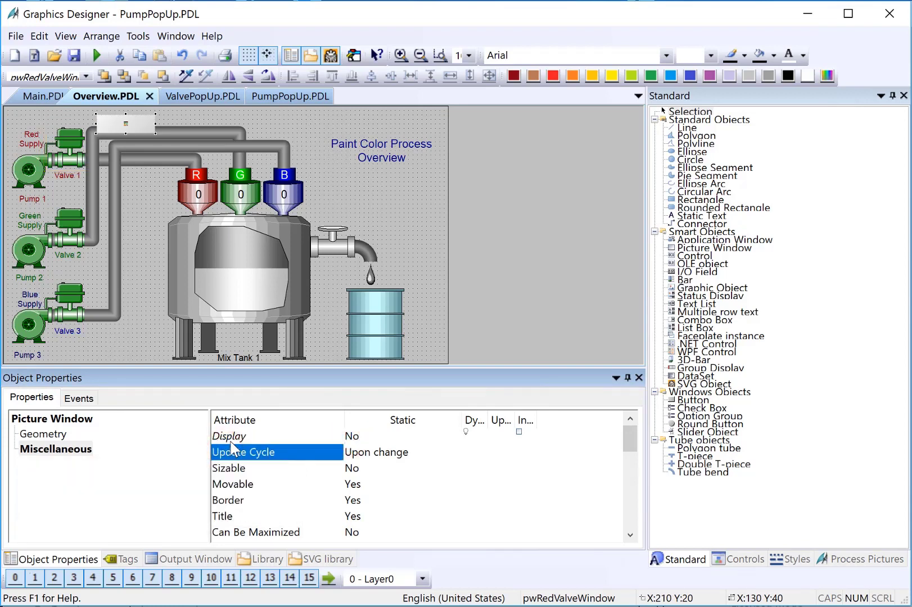
pyautogui.click(231, 440)
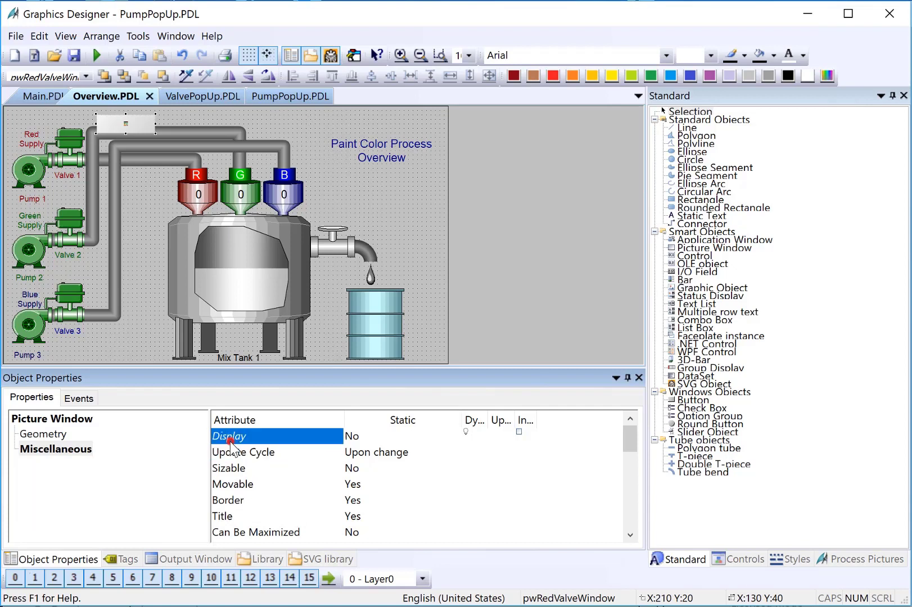
# Duplicate the red valve Picture Window twice, placing one copy beside Valve 2 and the other beside Valve 3
pyautogui.rightClick(107, 126)
pyautogui.click(123, 170)
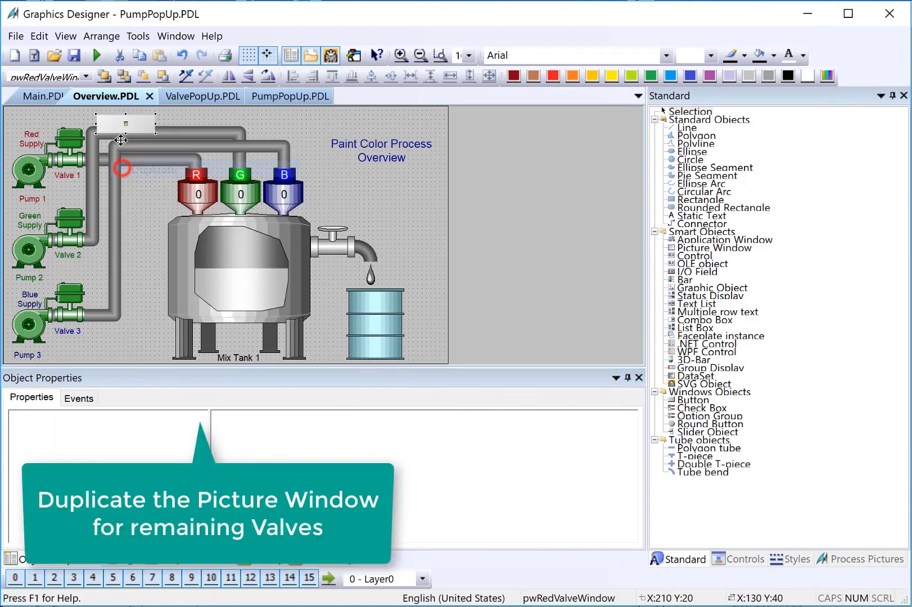
pyautogui.moveTo(119, 134); pyautogui.dragTo(111, 290)
pyautogui.rightClick(131, 219)
pyautogui.click(148, 259)
# Replace Red with Green in the linked texts of the Picture Window beside Valve 2, covering its Tag Prefix and Title
pyautogui.rightClick(110, 219)
pyautogui.moveTo(135, 362)
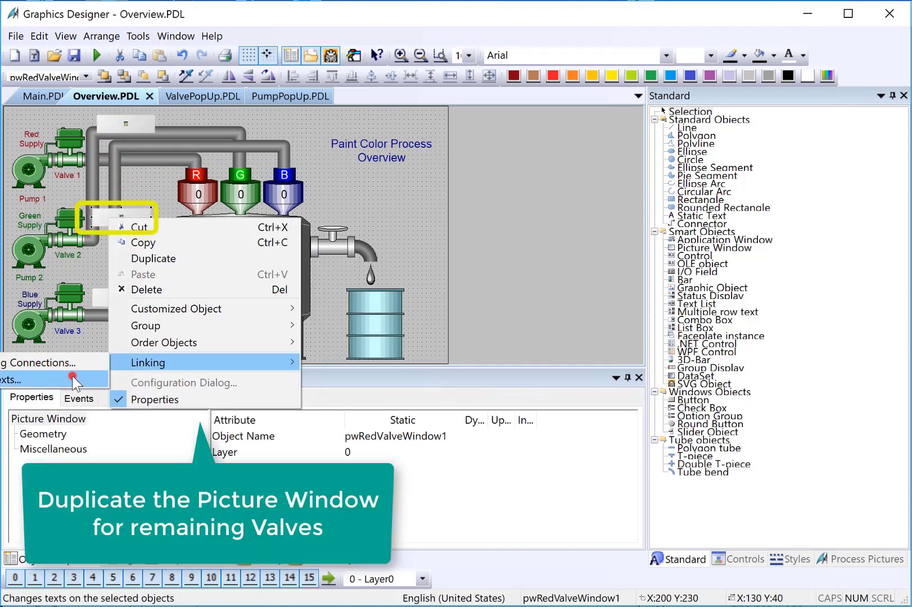
pyautogui.click(71, 378)
pyautogui.write('Red')
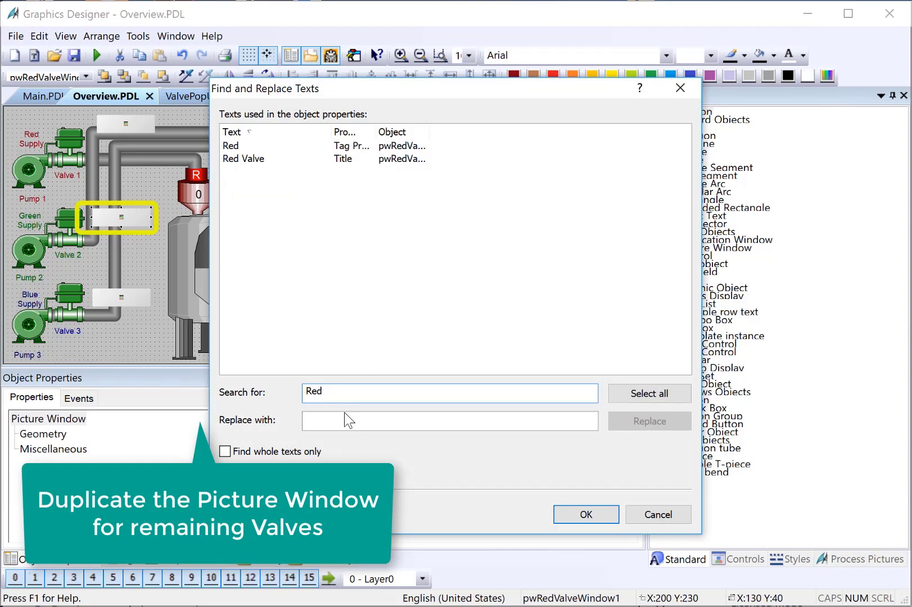
pyautogui.click(345, 421)
pyautogui.write('Green')
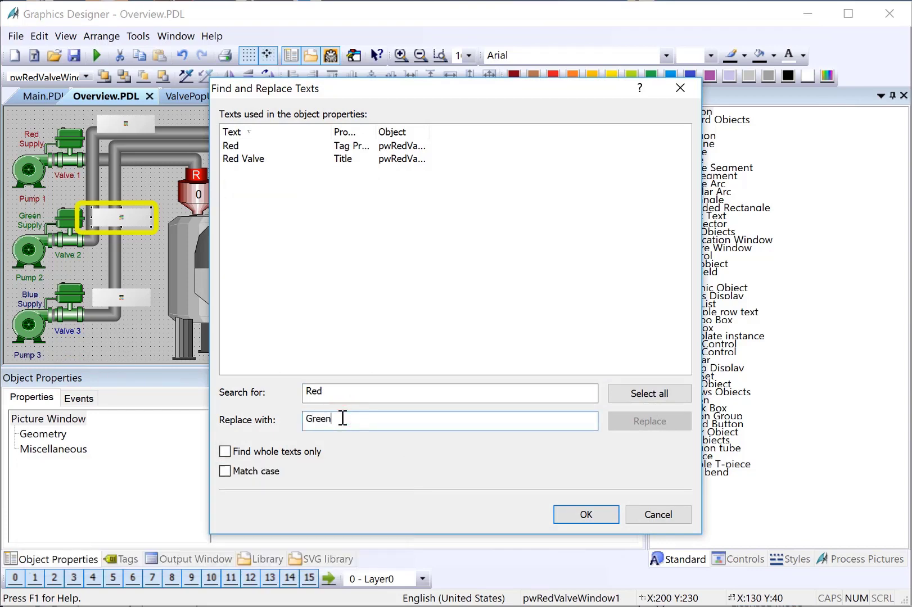
pyautogui.click(649, 393)
pyautogui.click(647, 421)
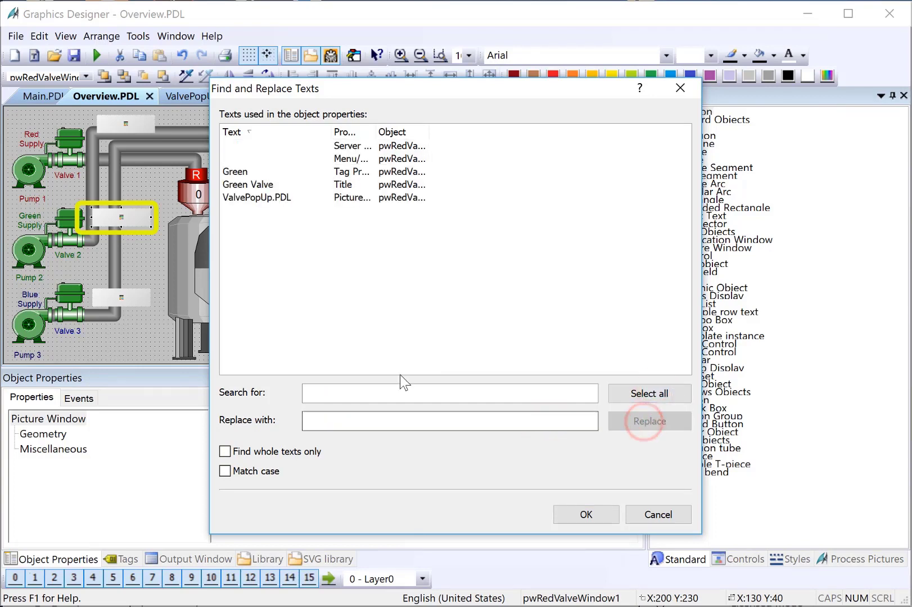
pyautogui.click(229, 172)
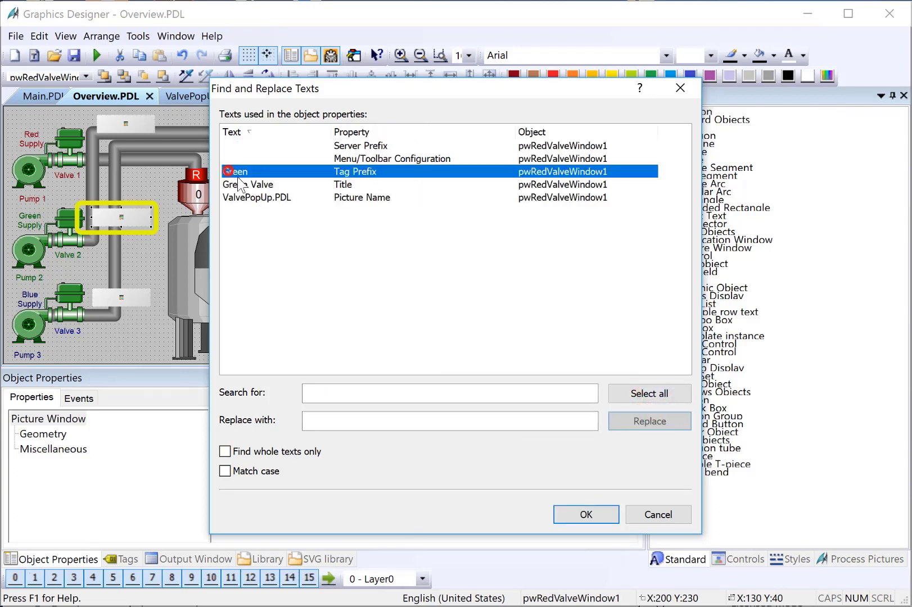
pyautogui.click(252, 185)
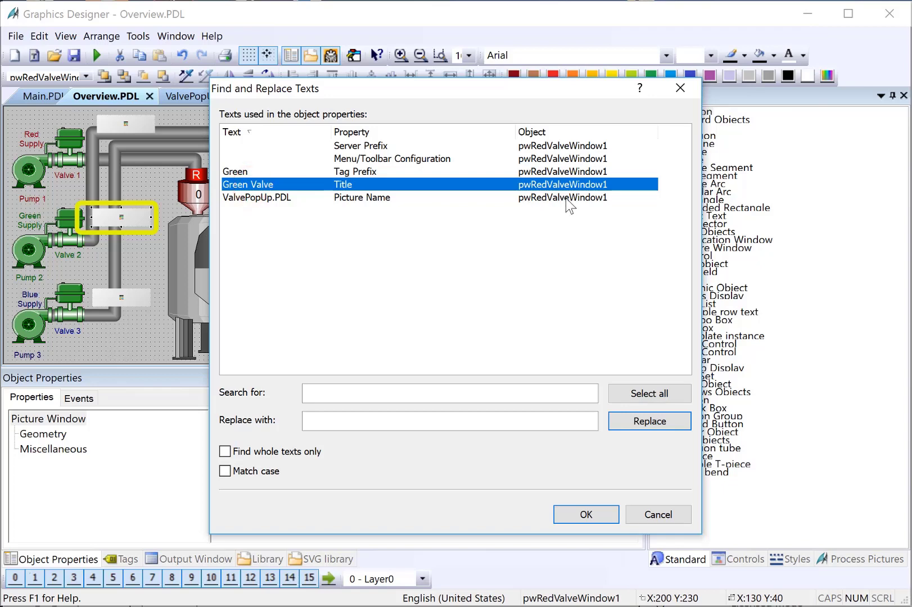
pyautogui.click(607, 515)
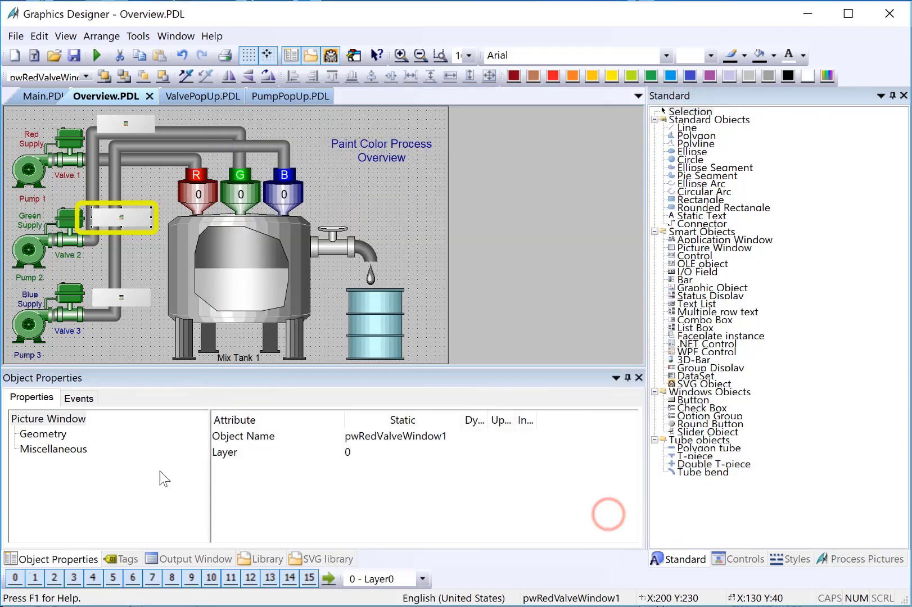
# Rename the Picture Window object beside Valve 2 as pwGreenValveWindow
pyautogui.doubleClick(273, 443)
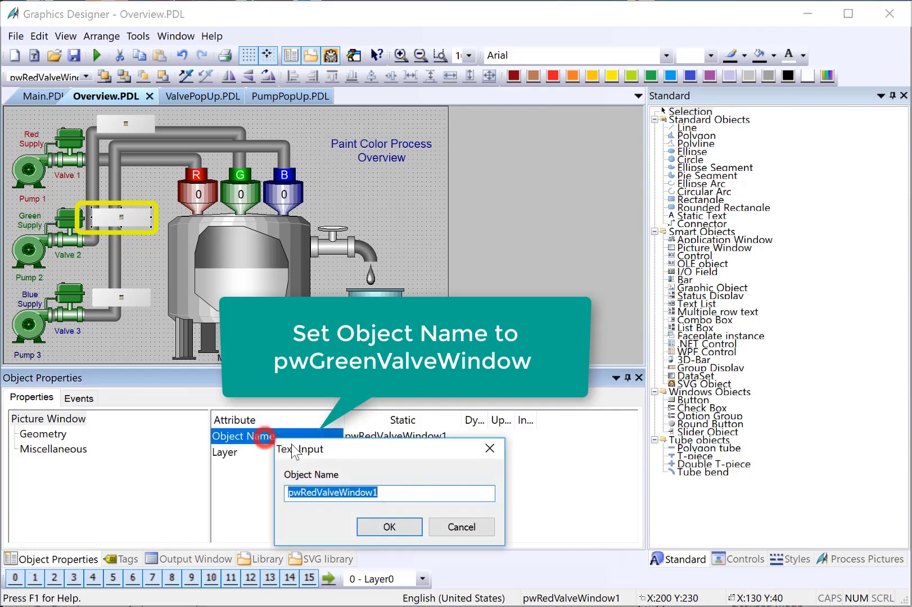
pyautogui.click(302, 494)
pyautogui.moveTo(303, 494); pyautogui.dragTo(320, 492)
pyautogui.write('Green')
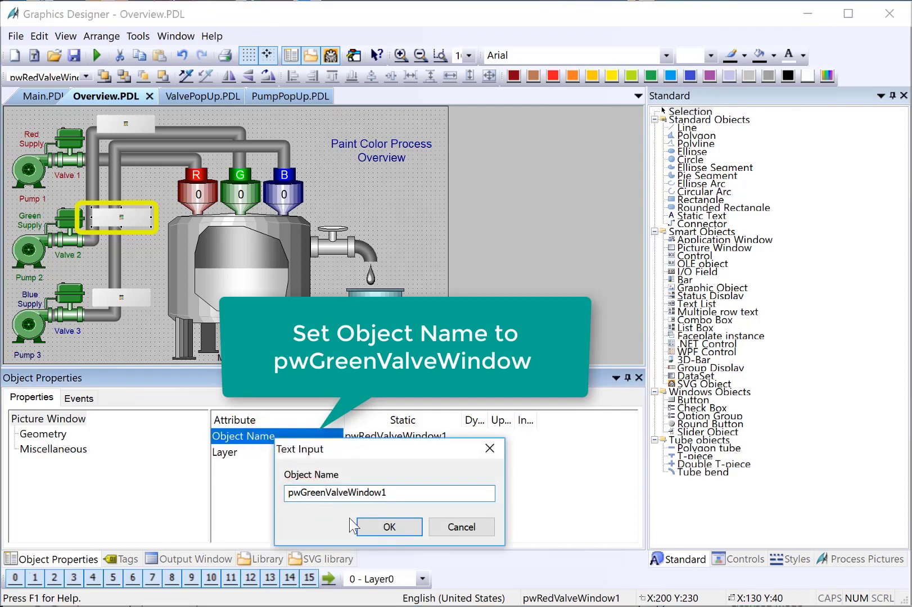
pyautogui.click(380, 493)
pyautogui.press('Delete')
pyautogui.click(389, 527)
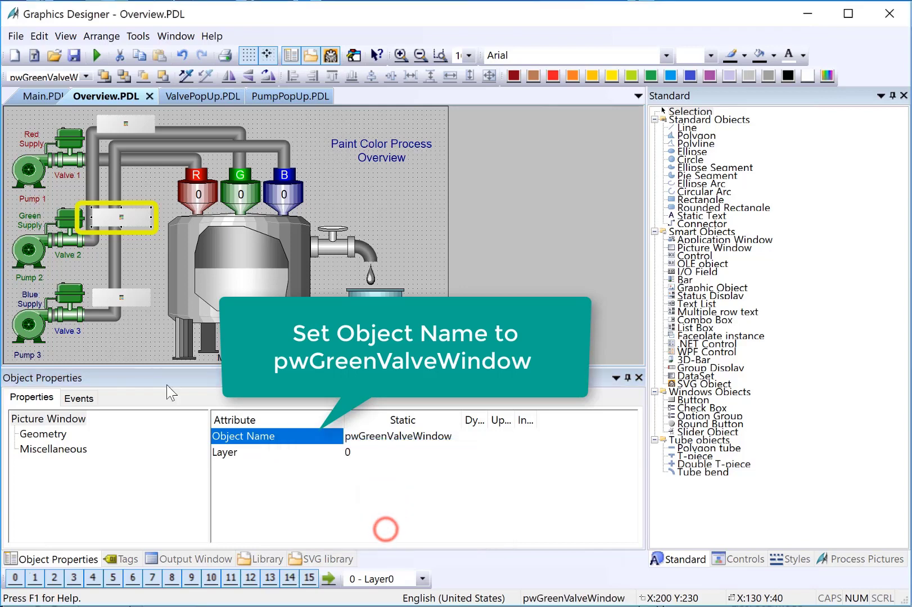
# Replace Red with Blue in the linked texts of the Picture Window beside Valve 3, covering its Tag Prefix and Title
pyautogui.click(131, 296)
pyautogui.rightClick(131, 296)
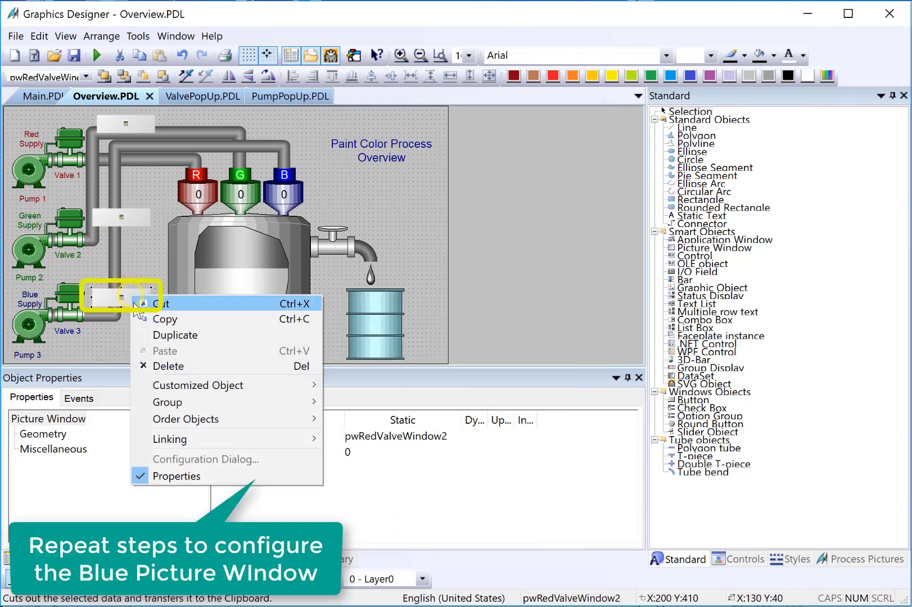
pyautogui.moveTo(189, 438)
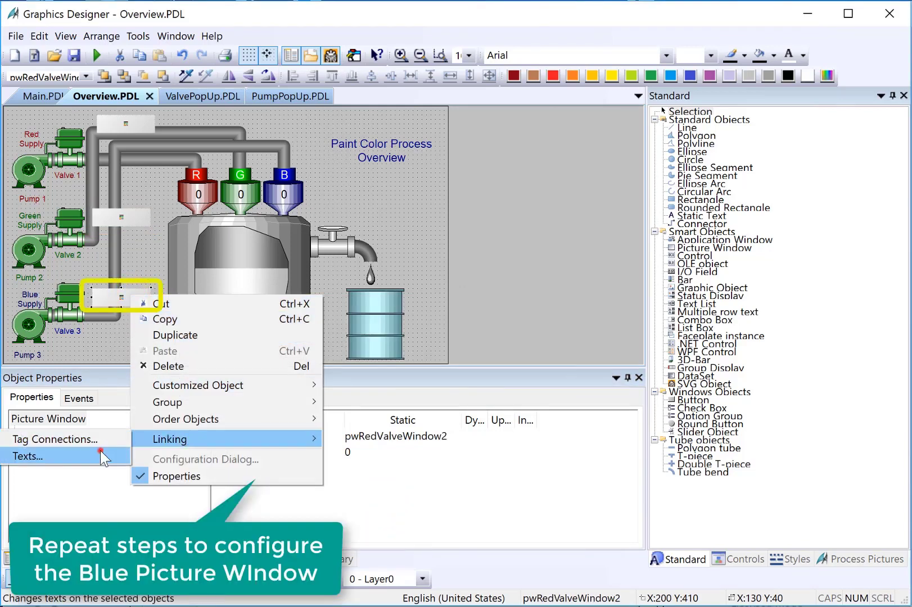
pyautogui.click(68, 456)
pyautogui.click(325, 396)
pyautogui.write('Red')
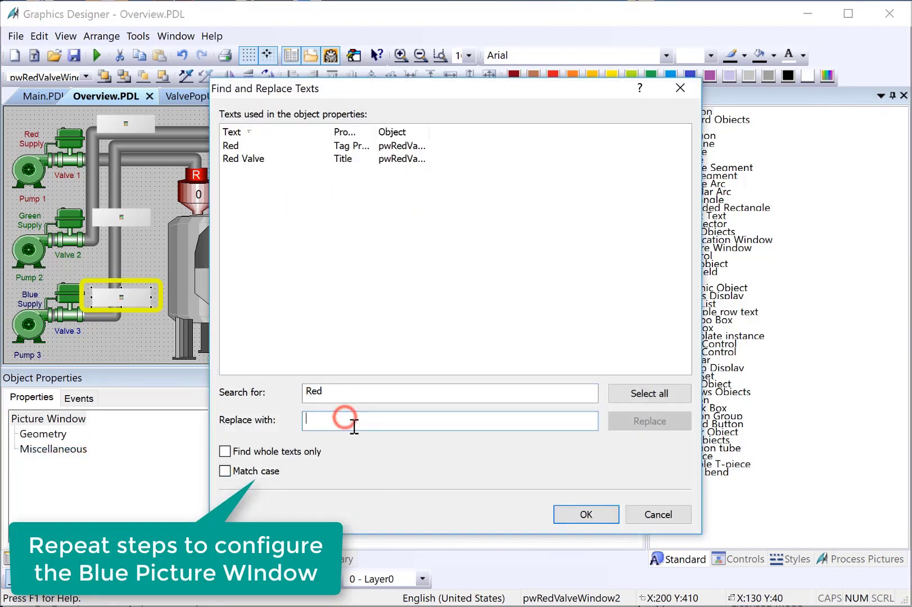
pyautogui.write('Blue')
pyautogui.click(632, 395)
pyautogui.click(631, 421)
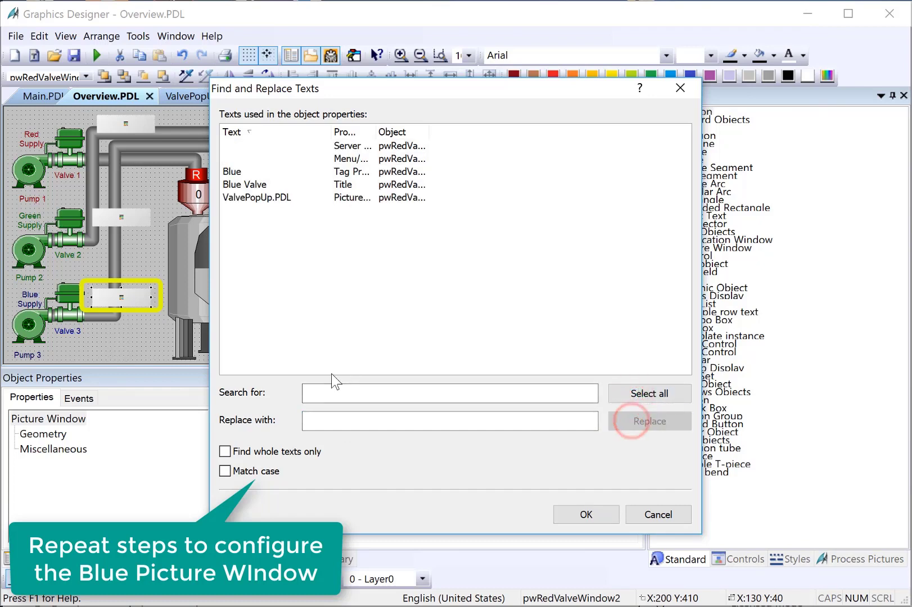
pyautogui.click(588, 515)
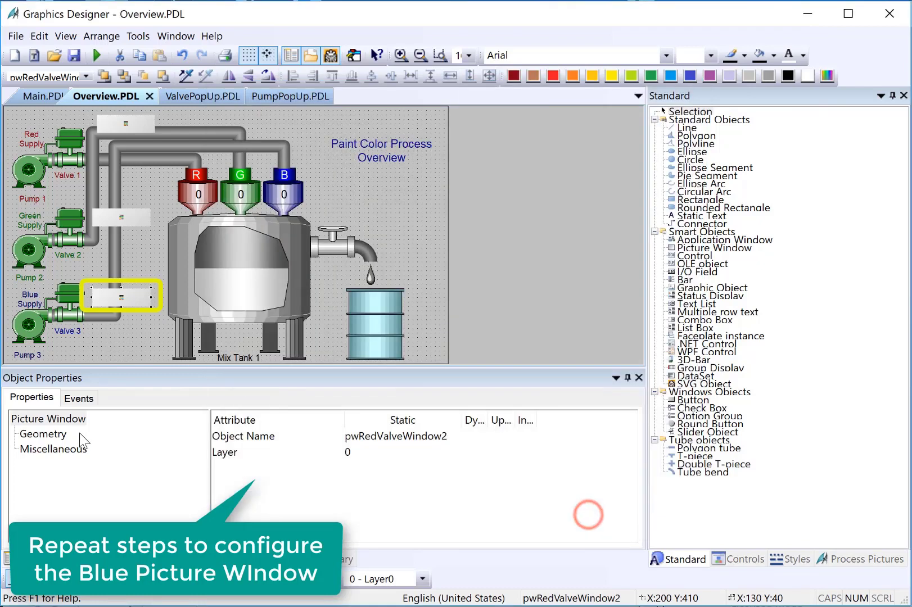
# Rename the Picture Window object beside Valve 3 as pwBlueValveWindow and save Overview.PDL
pyautogui.doubleClick(240, 437)
pyautogui.moveTo(276, 495); pyautogui.dragTo(291, 494)
pyautogui.write('Blue')
pyautogui.press('End')
pyautogui.press('BackSpace')
pyautogui.click(360, 528)
pyautogui.click(74, 55)
# Add a direct connection to Valve 2's OnClick event that sends the constant 1 to the Display property of pwGreenValveWindow
pyautogui.click(119, 217)
pyautogui.click(74, 220)
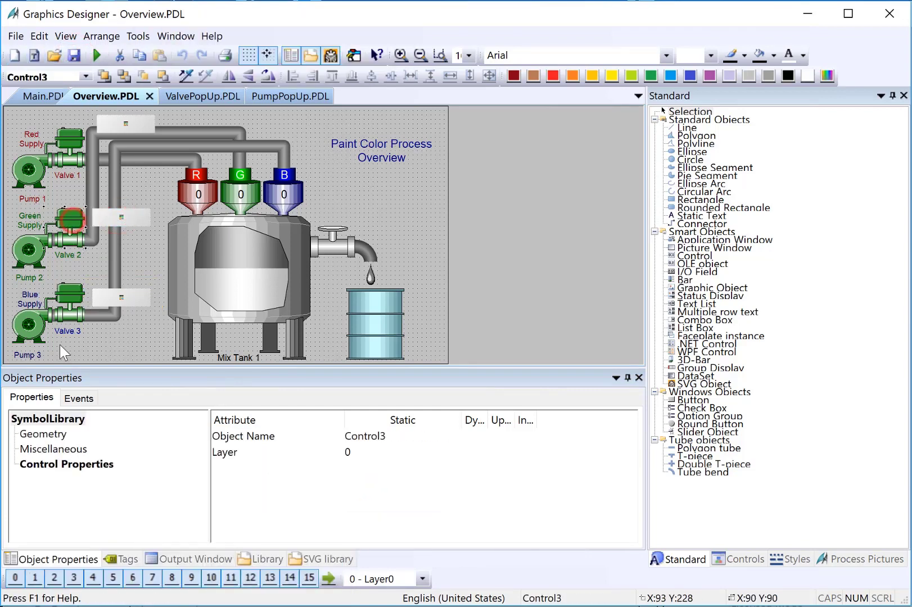
pyautogui.click(79, 397)
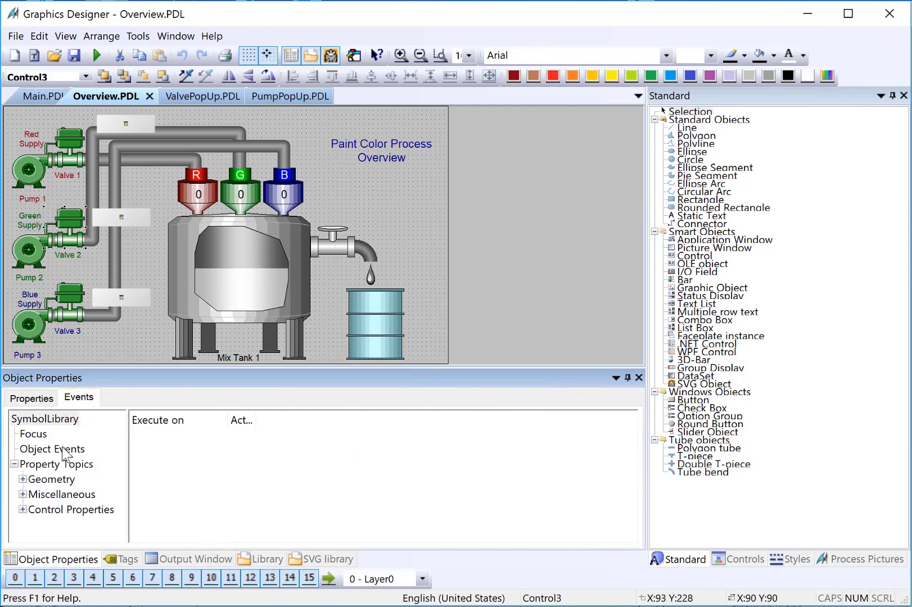
pyautogui.click(62, 448)
pyautogui.rightClick(233, 435)
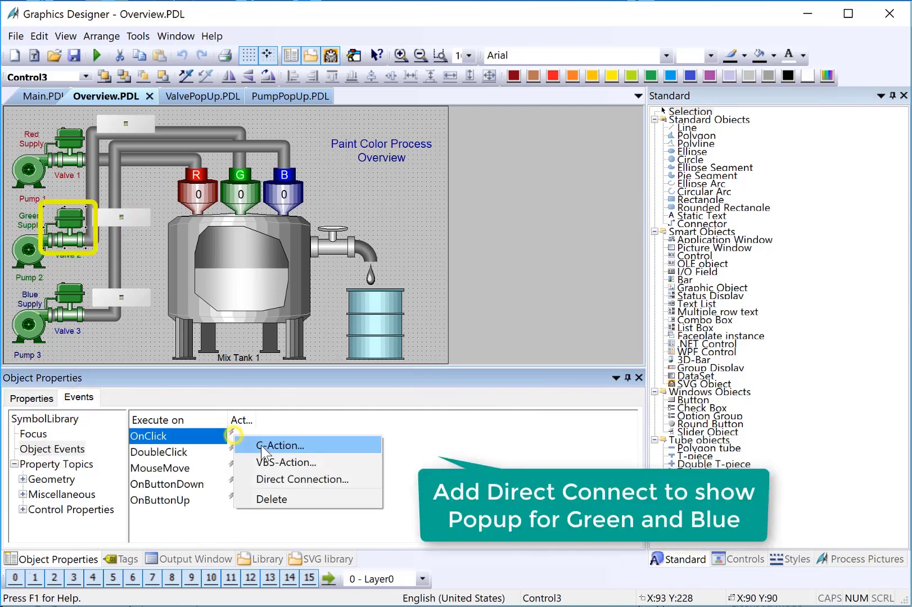
pyautogui.click(275, 473)
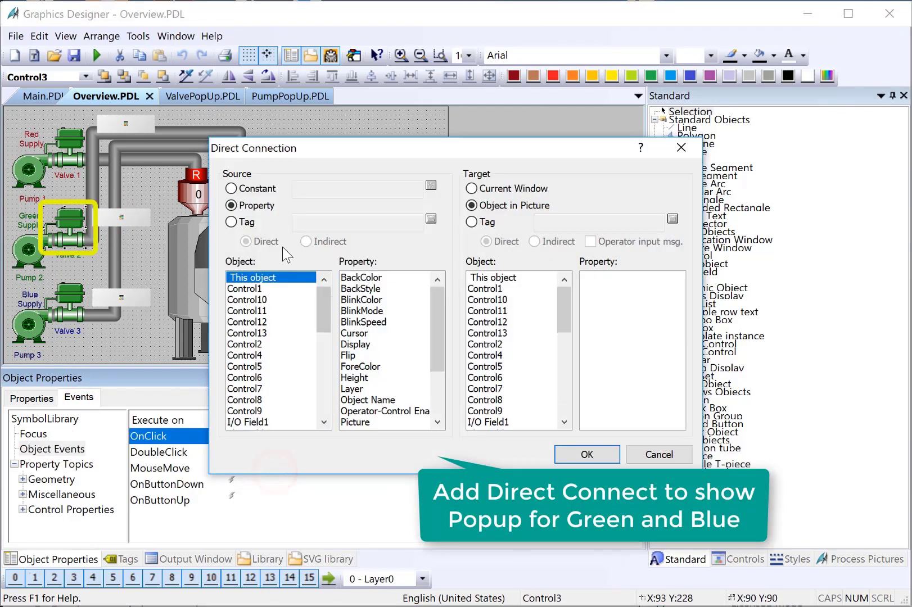
pyautogui.click(257, 190)
pyautogui.write('1')
pyautogui.moveTo(566, 317); pyautogui.dragTo(567, 373)
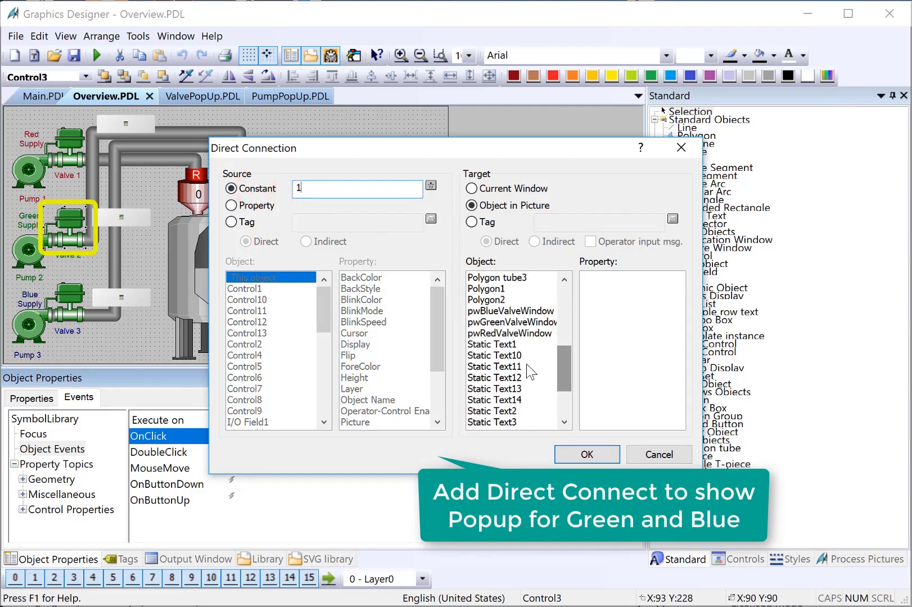
pyautogui.click(504, 325)
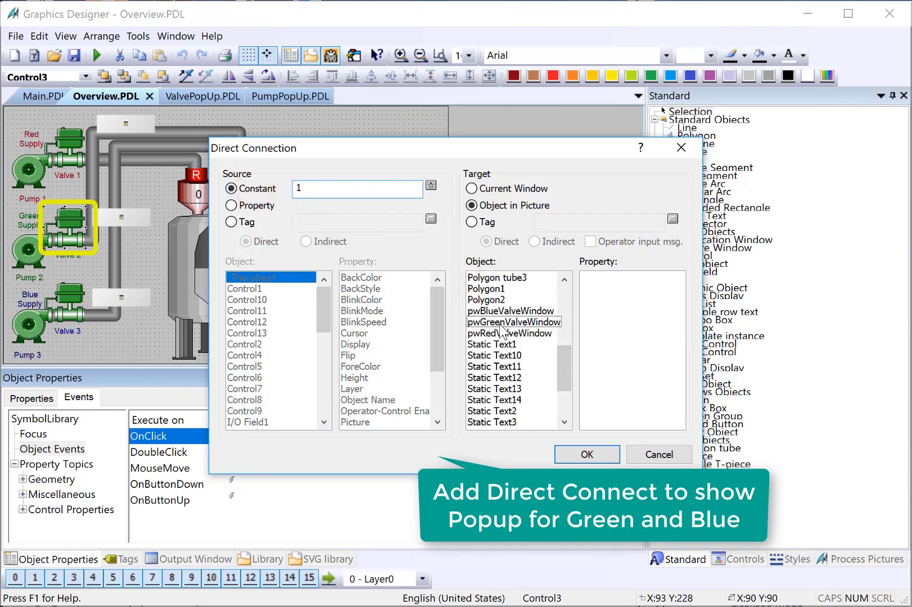
pyautogui.click(589, 277)
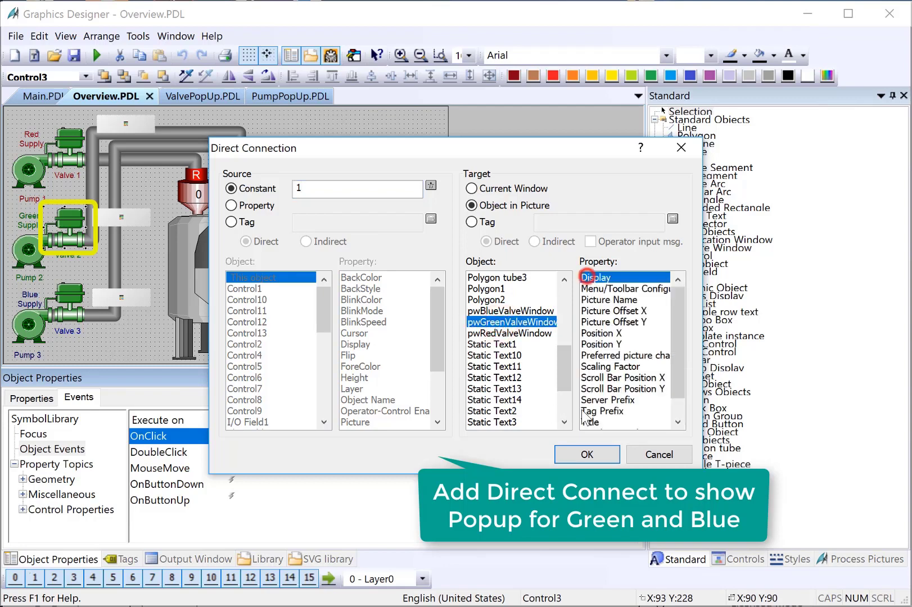
pyautogui.click(585, 453)
# Add an OnClick direct connection to Valve 3 sending constant 1 to the Display property of pwBlueValveWindow, and save the picture
pyautogui.click(66, 295)
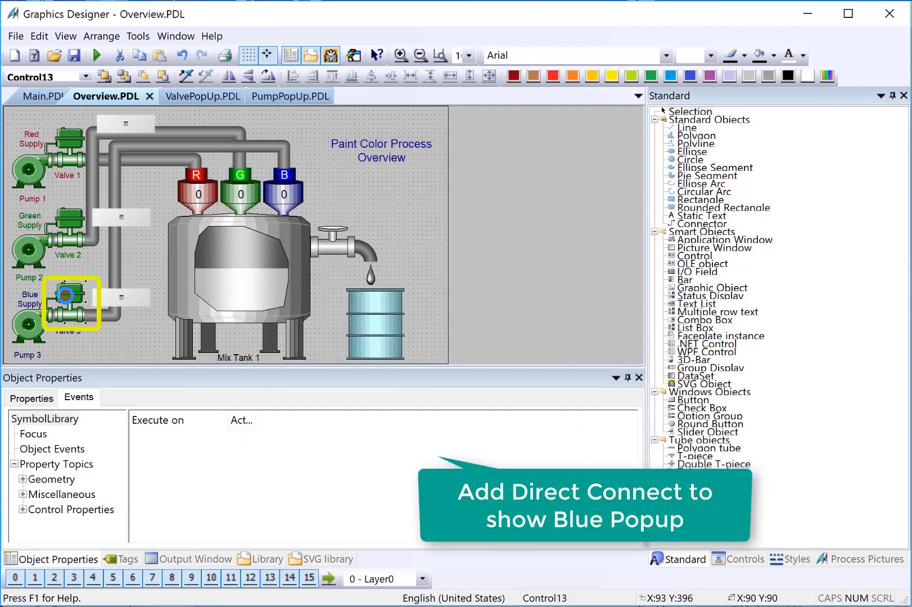
pyautogui.click(39, 450)
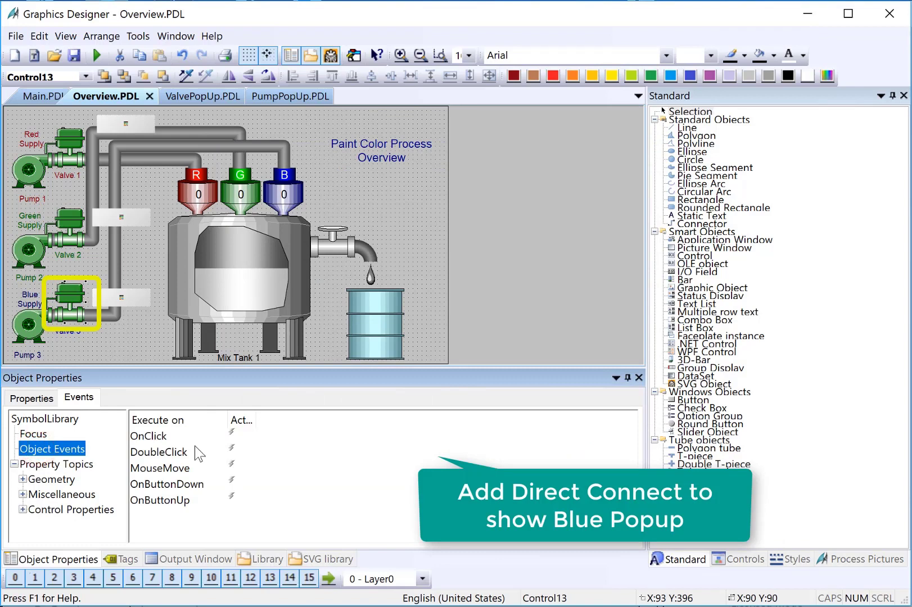
pyautogui.rightClick(231, 435)
pyautogui.click(242, 472)
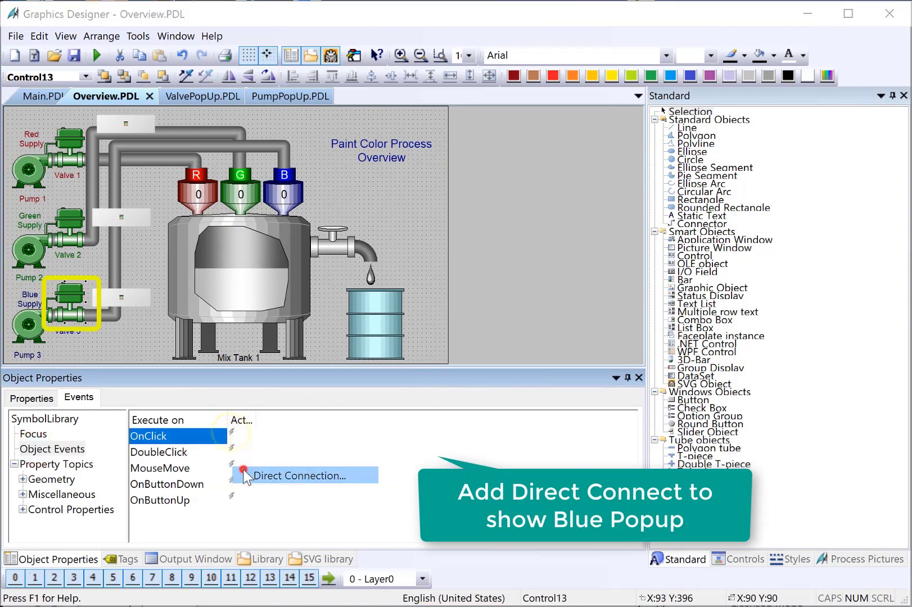
pyautogui.click(246, 186)
pyautogui.write('1')
pyautogui.moveTo(554, 313); pyautogui.dragTo(555, 378)
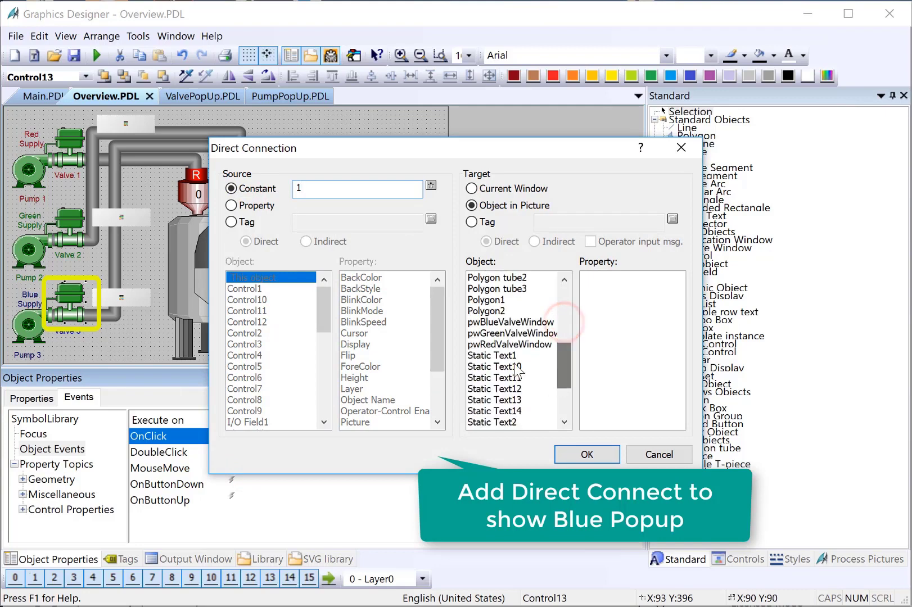
pyautogui.click(495, 322)
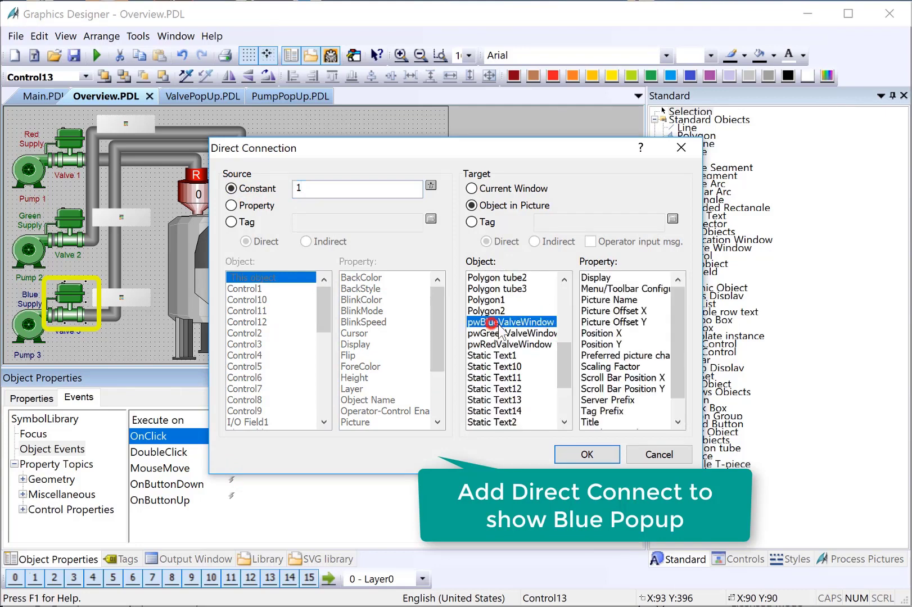
pyautogui.click(597, 276)
pyautogui.click(574, 455)
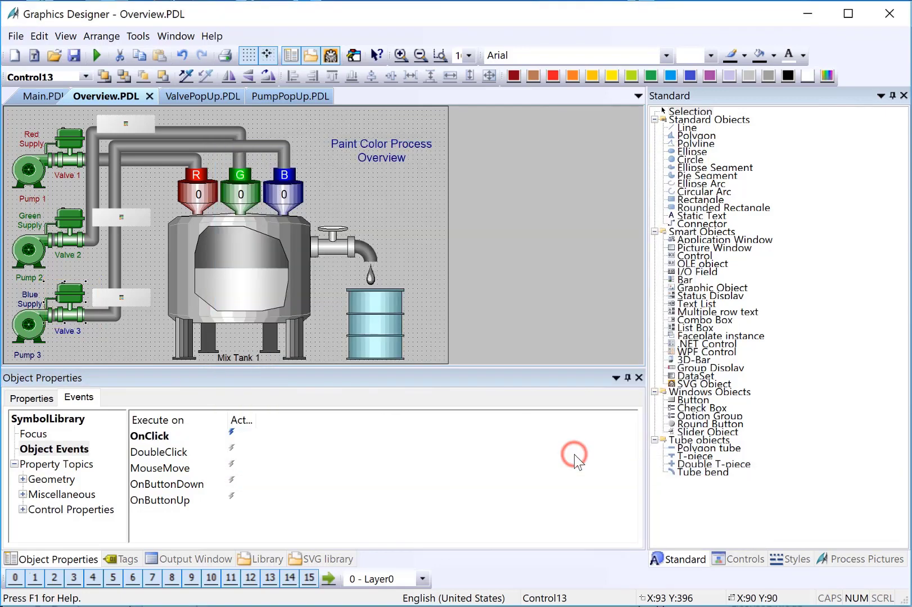
pyautogui.click(73, 55)
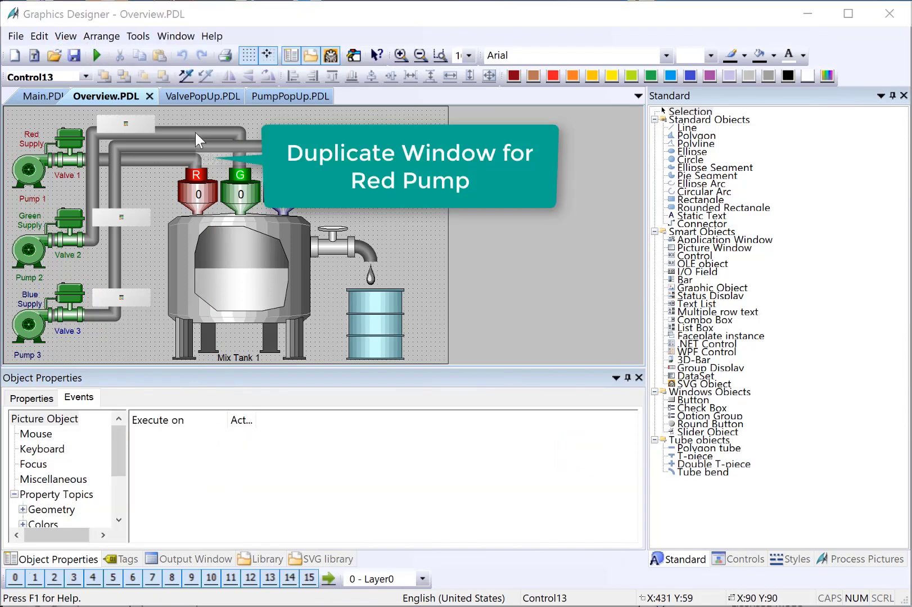
# Duplicate the red valve Picture Window and place the copy over Pump 1 at about X 40, Y 150
pyautogui.click(117, 124)
pyautogui.rightClick(118, 125)
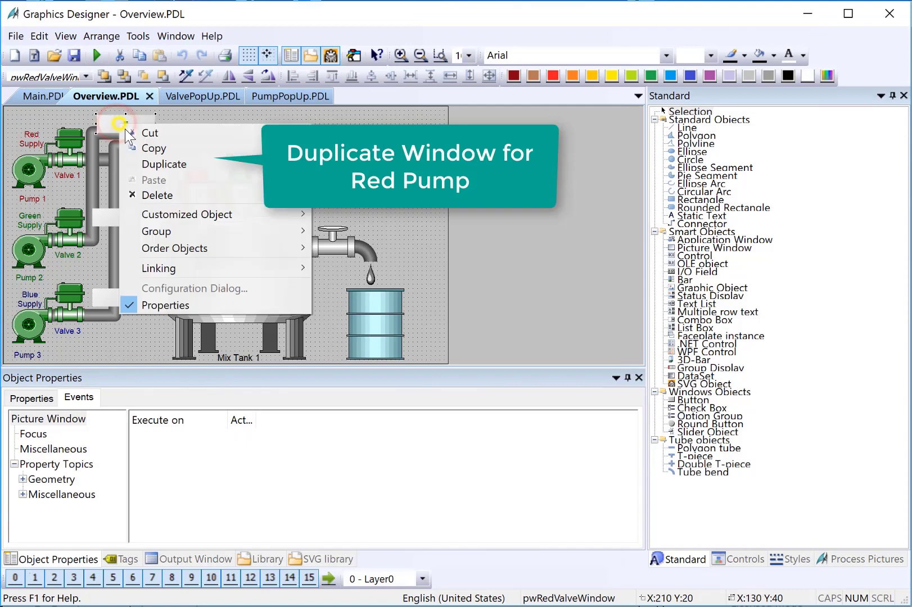
pyautogui.click(148, 163)
pyautogui.moveTo(126, 129); pyautogui.dragTo(40, 193)
# Rename the Picture Window object over Pump 1 as pwRedPumpWindow
pyautogui.click(31, 398)
pyautogui.doubleClick(255, 433)
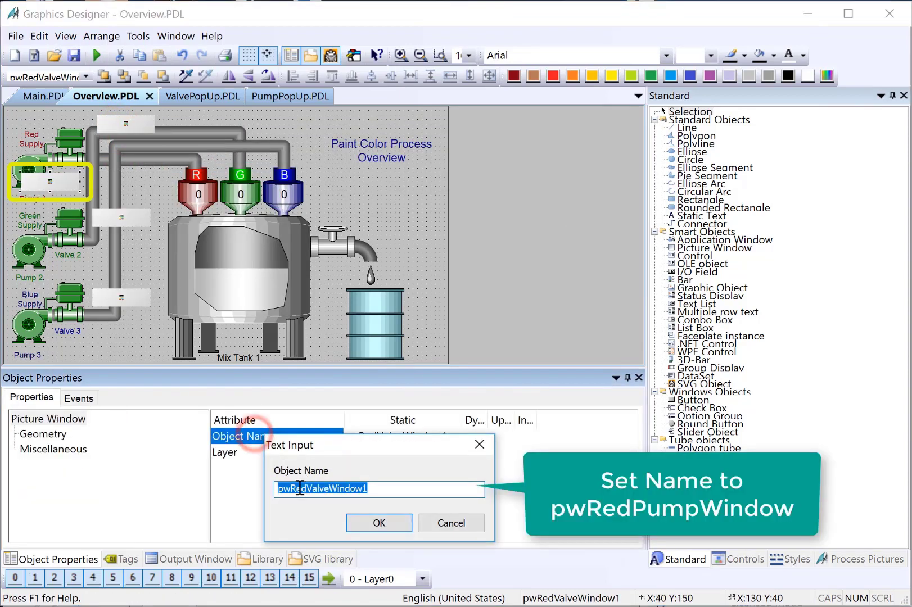
pyautogui.click(293, 488)
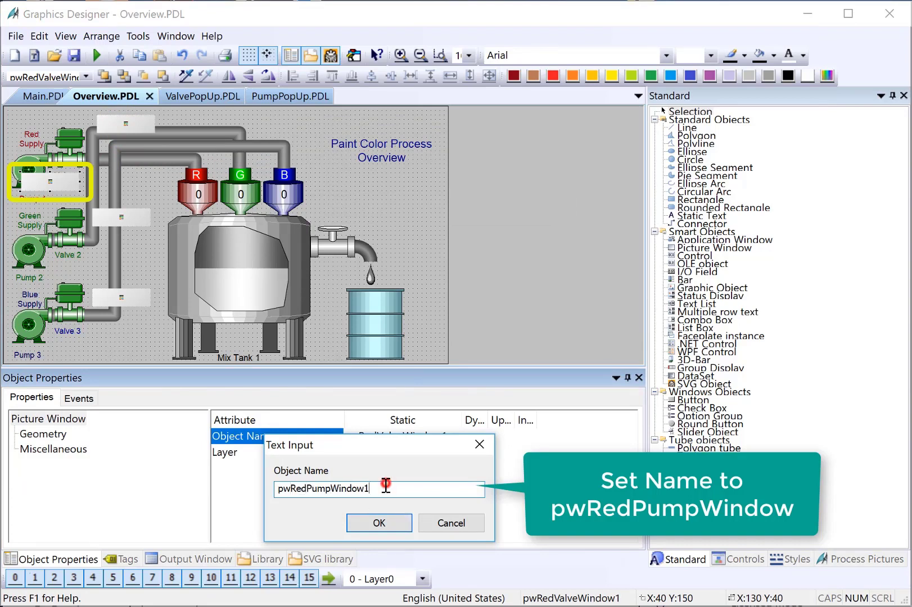
pyautogui.press('BackSpace')
pyautogui.click(353, 524)
# Set the Picture Name of pwRedPumpWindow to PumpPopUp.PDL
pyautogui.click(63, 453)
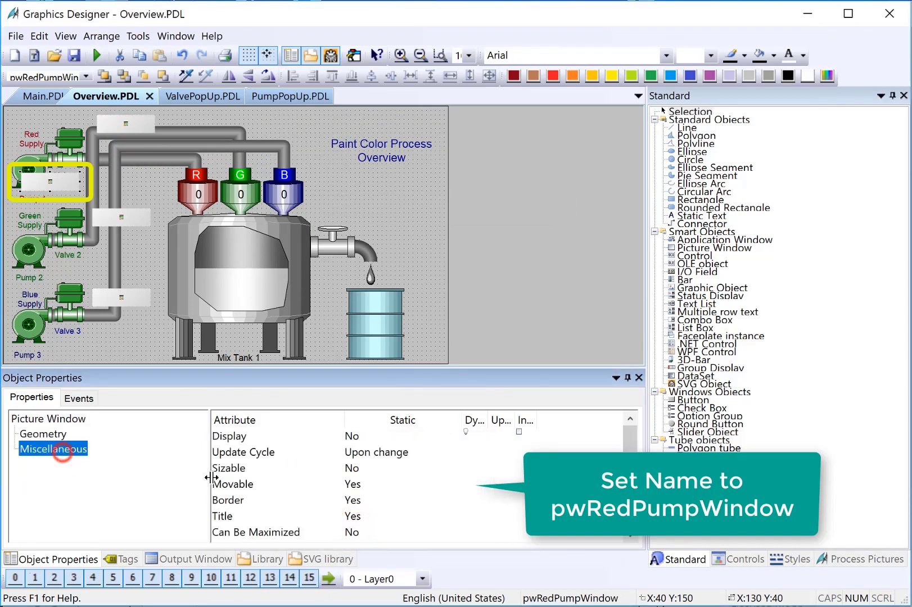
pyautogui.scroll(-3, 289, 500)
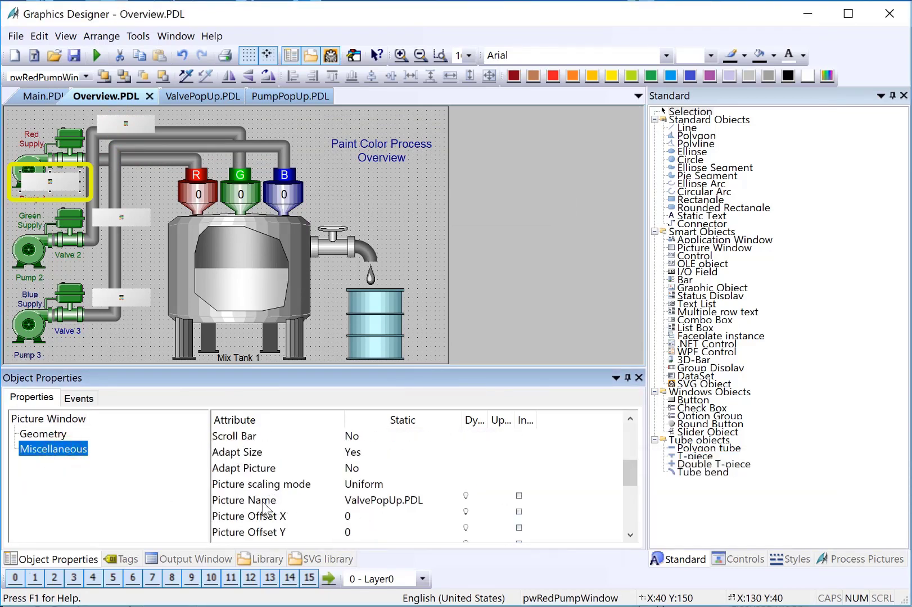
pyautogui.doubleClick(265, 500)
pyautogui.click(422, 388)
pyautogui.click(478, 409)
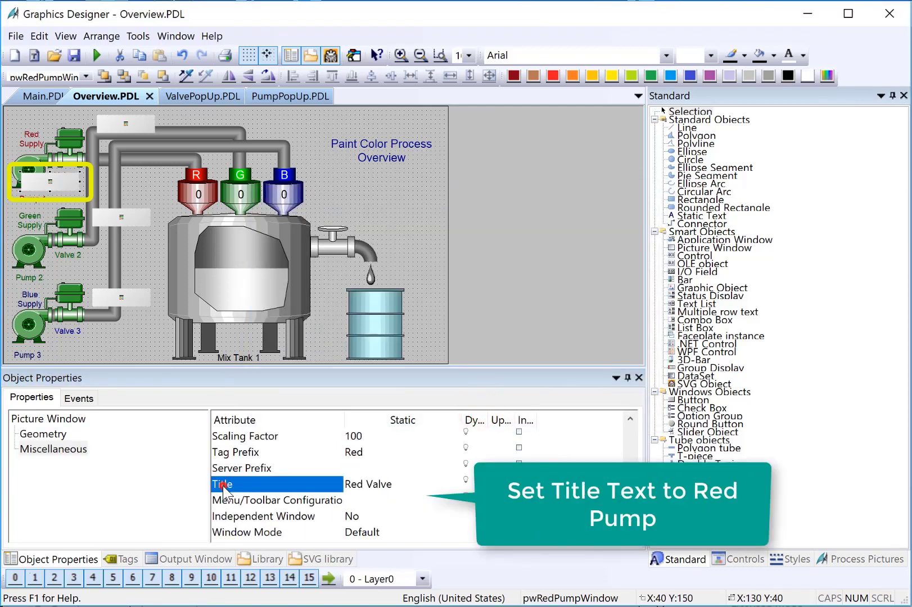
# Change the Title text of pwRedPumpWindow to Red Pump and save Overview.PDL
pyautogui.doubleClick(253, 483)
pyautogui.moveTo(263, 539); pyautogui.dragTo(293, 540)
pyautogui.write('Pump')
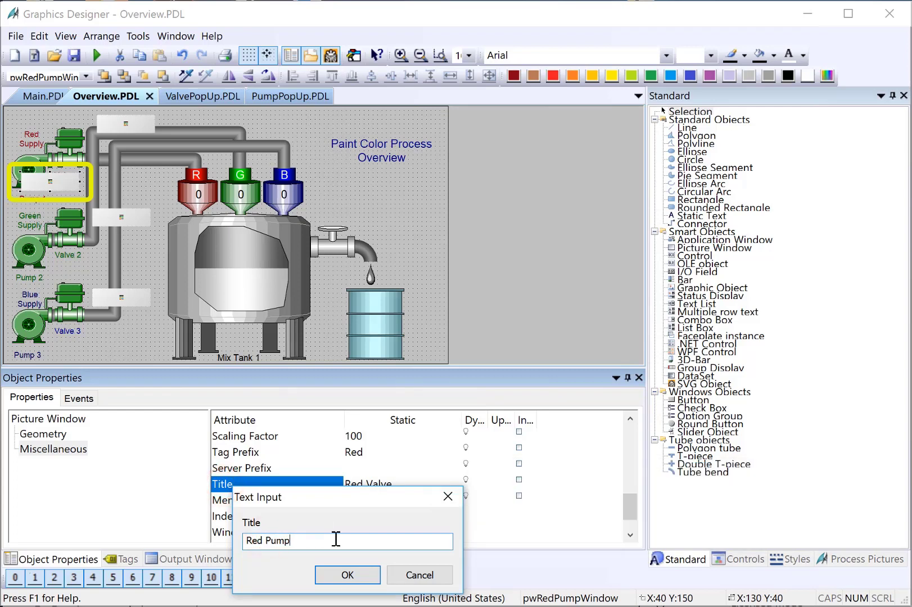
pyautogui.click(347, 574)
pyautogui.click(75, 54)
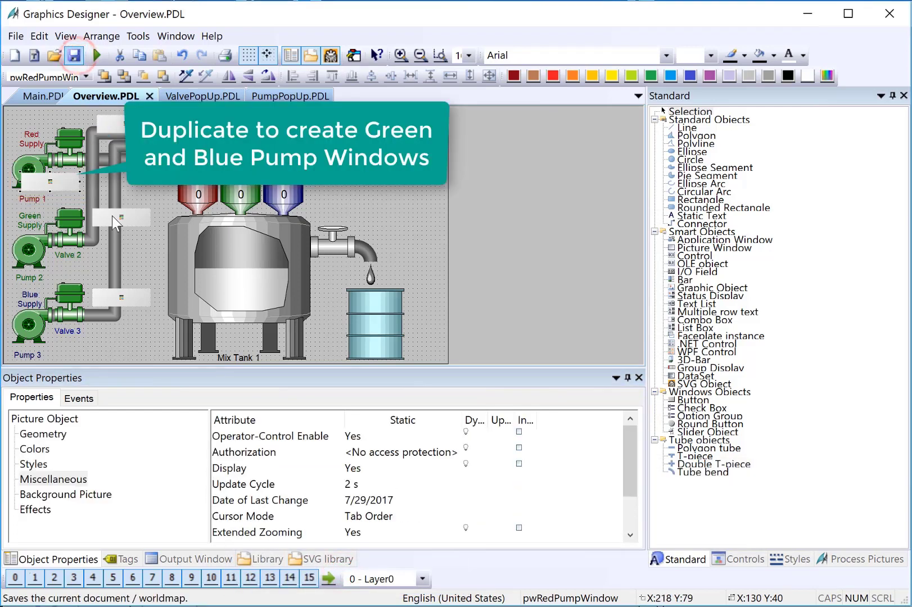
# Duplicate pwRedPumpWindow twice, placing one copy over Pump 2 at about X 30, Y 350 and one over Pump 3 at about X 30, Y 500
pyautogui.rightClick(50, 182)
pyautogui.click(70, 225)
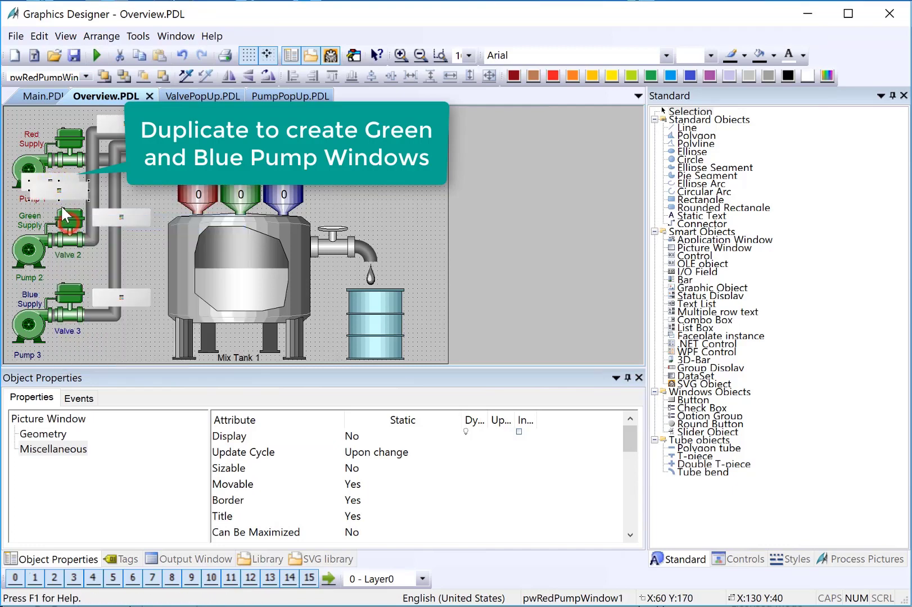
pyautogui.moveTo(61, 197); pyautogui.dragTo(41, 346)
pyautogui.rightClick(40, 269)
pyautogui.click(52, 309)
# Rename the Picture Window object over Pump 2 as pwGreenPumpWindow
pyautogui.doubleClick(260, 436)
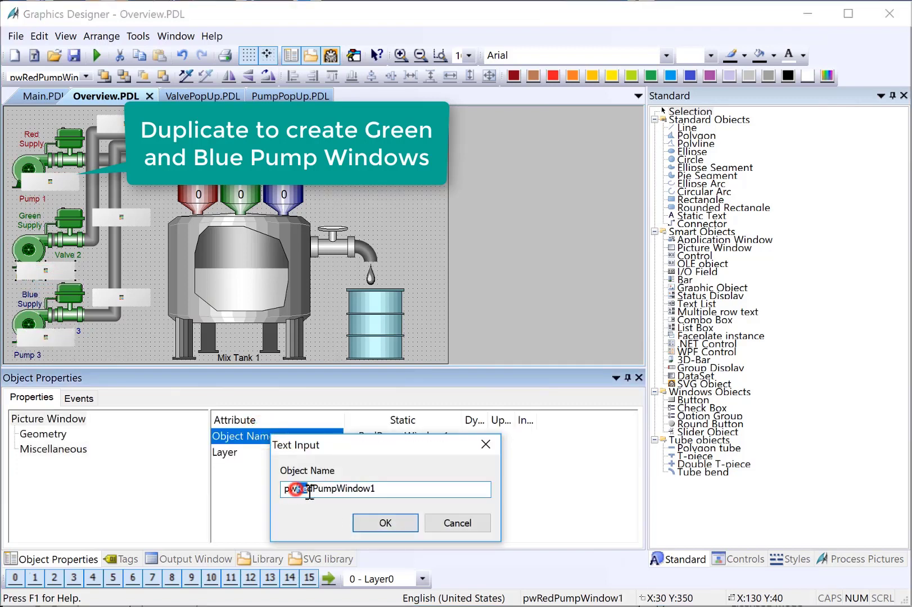
pyautogui.moveTo(297, 488); pyautogui.dragTo(313, 488)
pyautogui.click(384, 521)
# Rename the Picture Window object over Pump 3 as pwBluePumpWindow
pyautogui.click(48, 338)
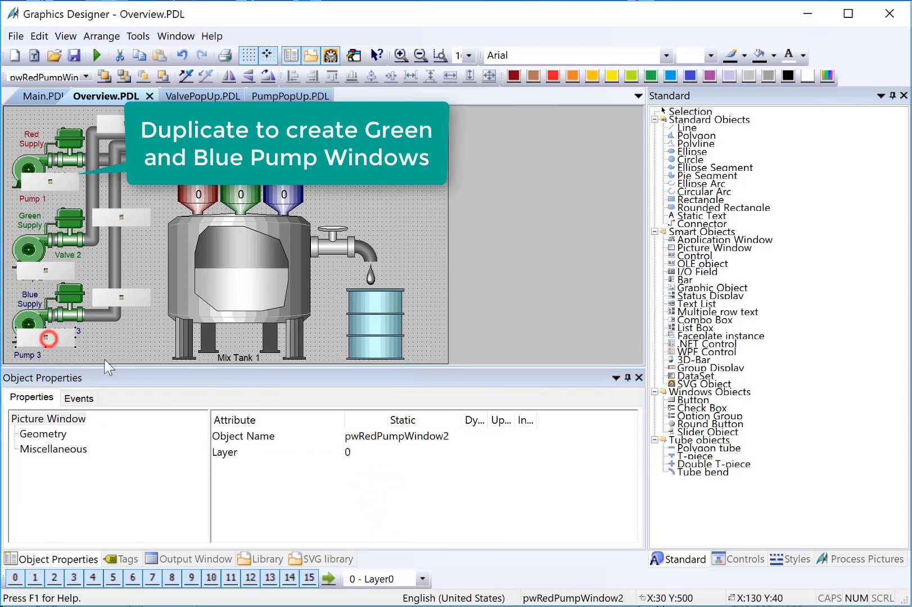
pyautogui.doubleClick(240, 437)
pyautogui.click(282, 493)
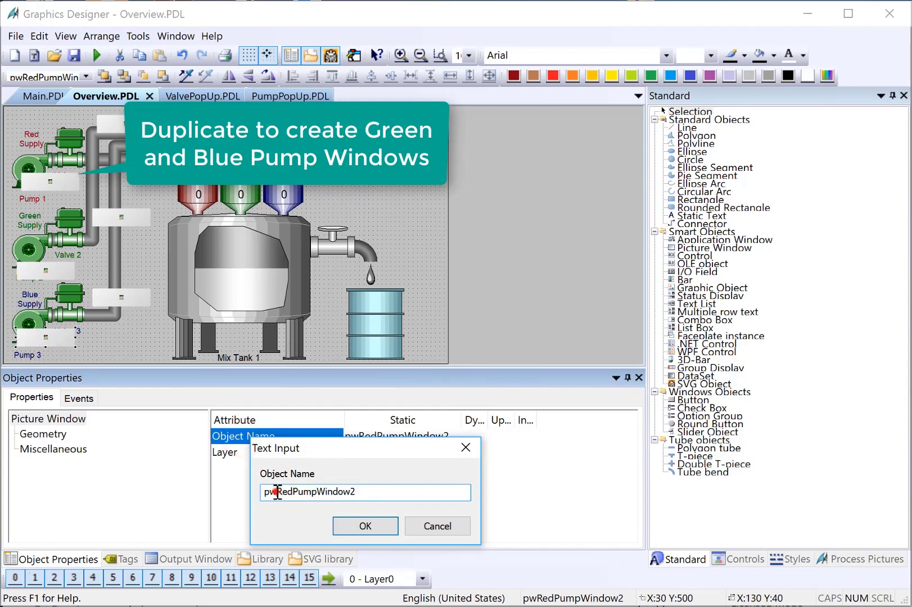
pyautogui.click(355, 529)
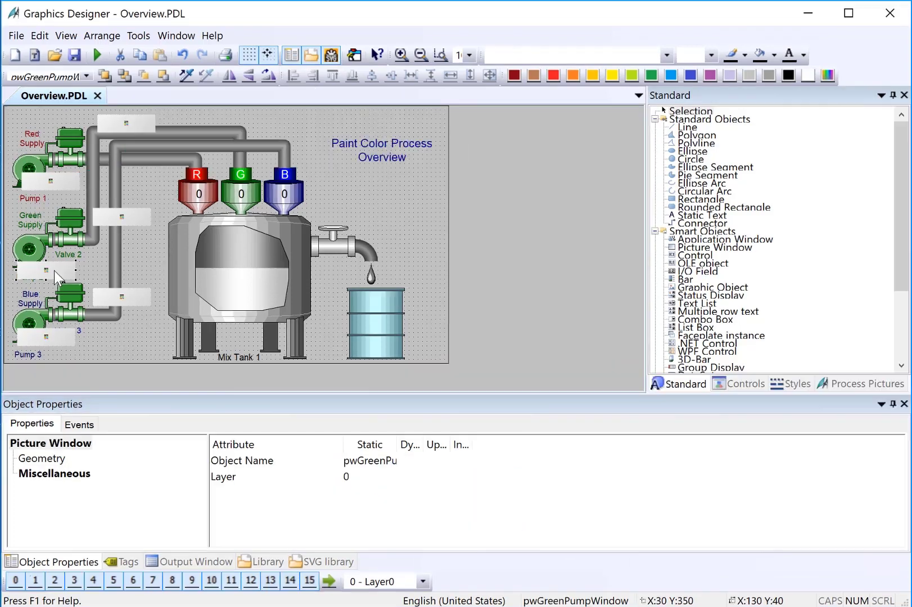
# Replace Red with Green in the linked texts of pwGreenPumpWindow, covering its Tag Prefix and Title
pyautogui.rightClick(54, 270)
pyautogui.moveTo(153, 417)
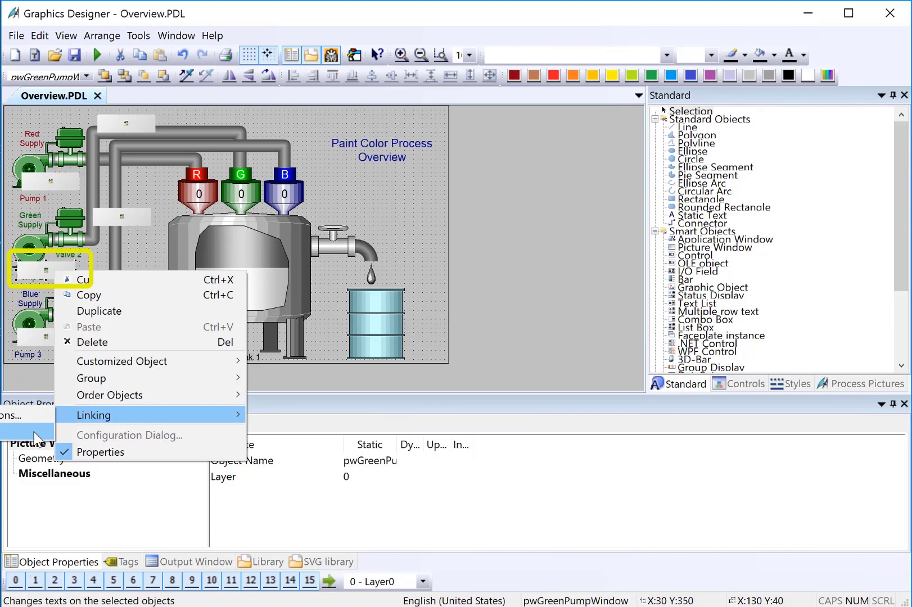
pyautogui.click(35, 433)
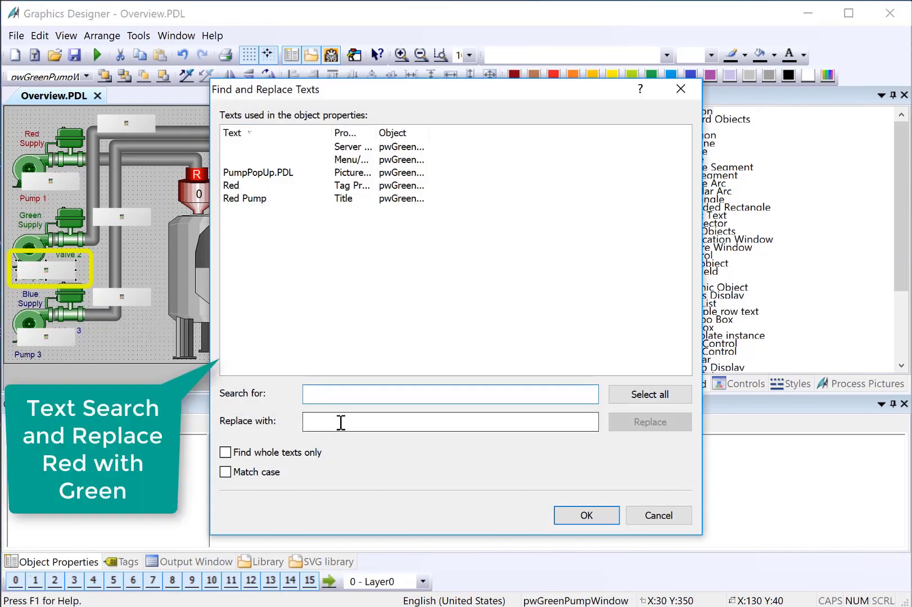
pyautogui.click(340, 422)
pyautogui.click(650, 395)
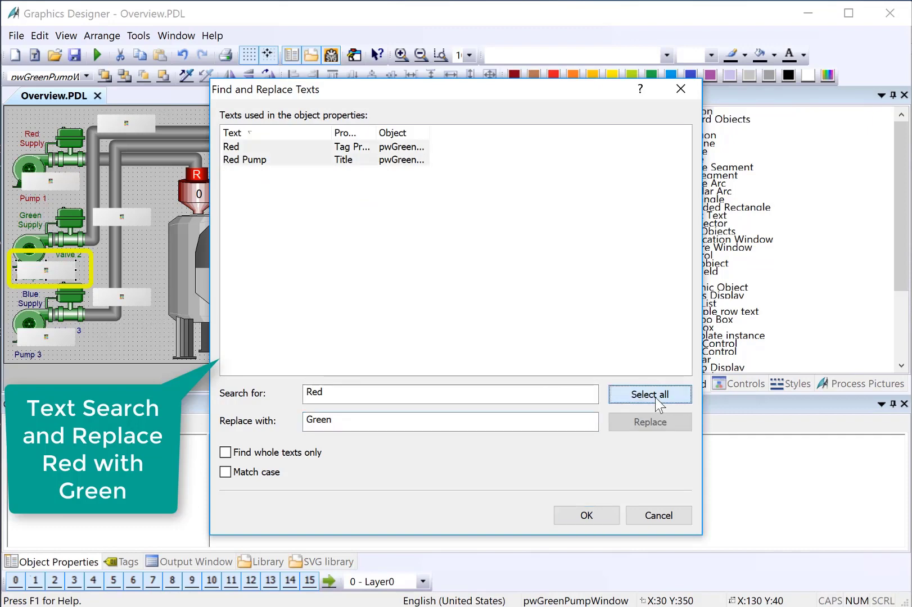
pyautogui.click(650, 422)
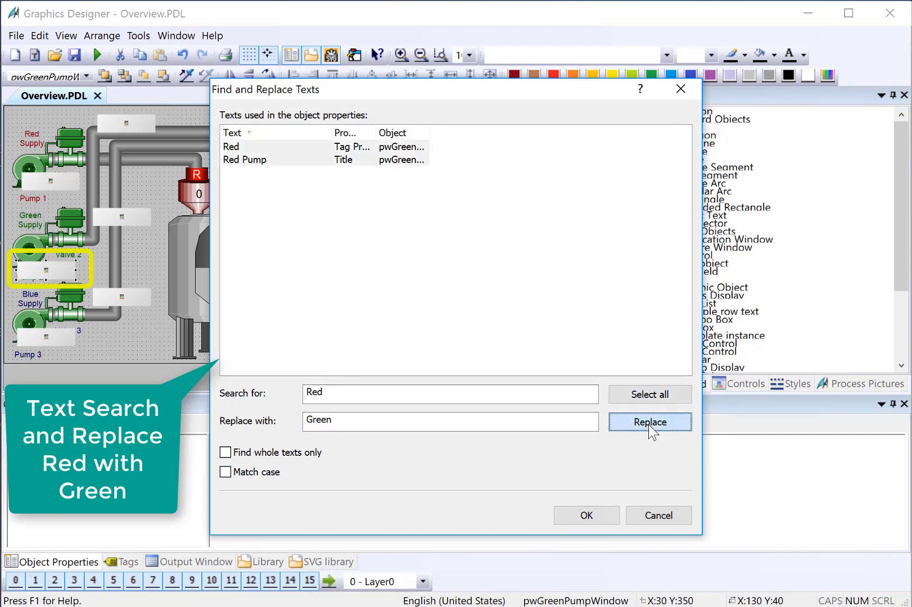
pyautogui.click(601, 516)
# Replace Red with Blue in the linked texts of pwBluePumpWindow, covering its Tag Prefix and Title
pyautogui.click(54, 340)
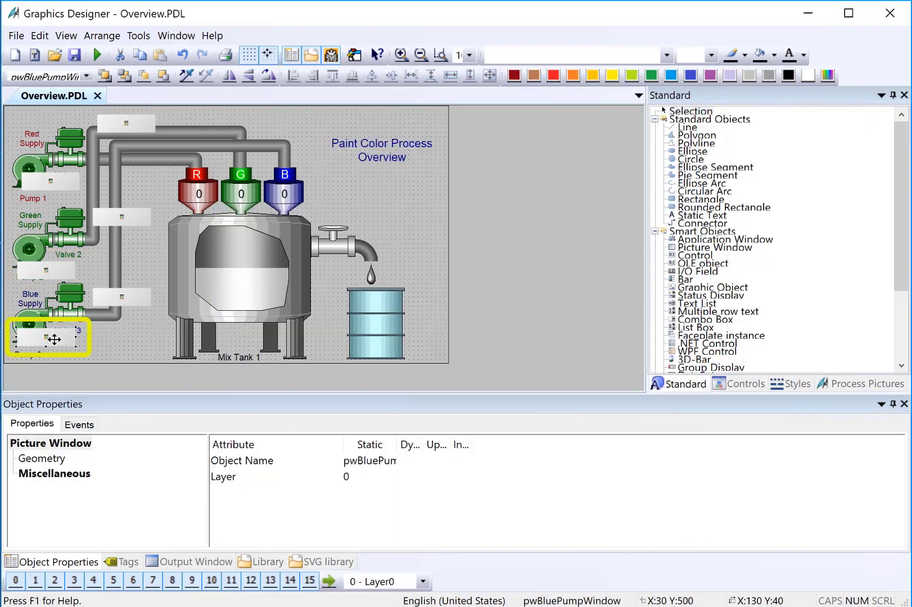
pyautogui.rightClick(54, 340)
pyautogui.moveTo(59, 491)
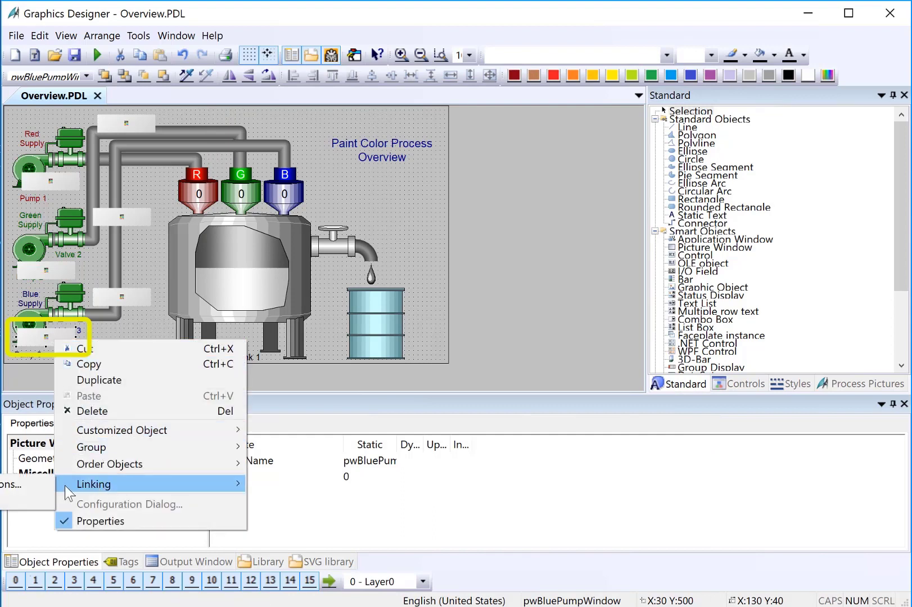
pyautogui.click(28, 485)
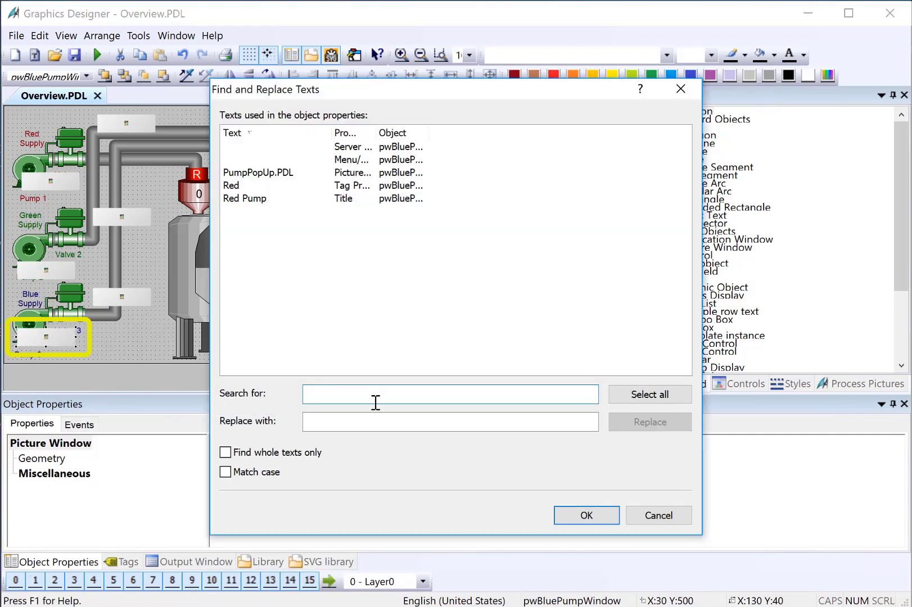
pyautogui.write('Red')
pyautogui.click(399, 427)
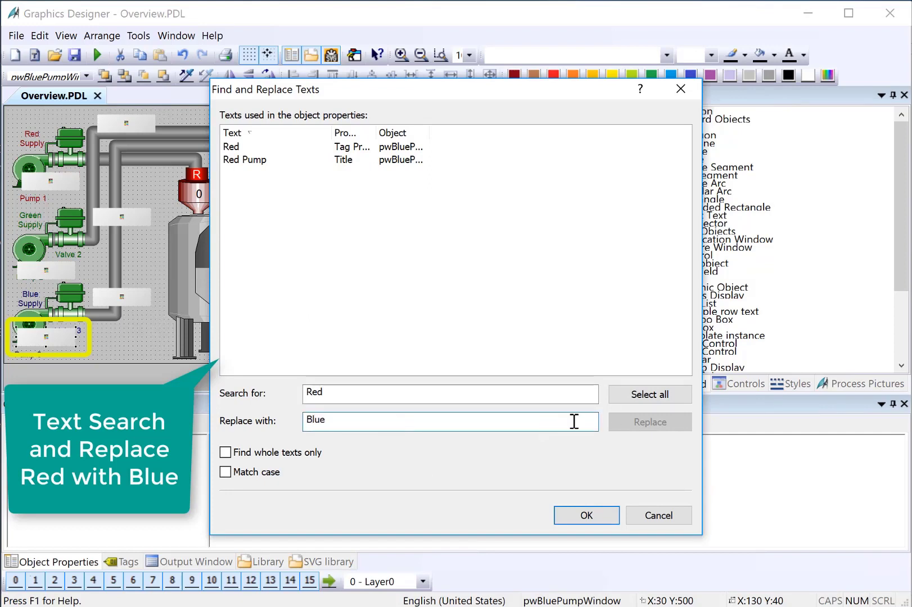
pyautogui.click(628, 396)
pyautogui.click(669, 421)
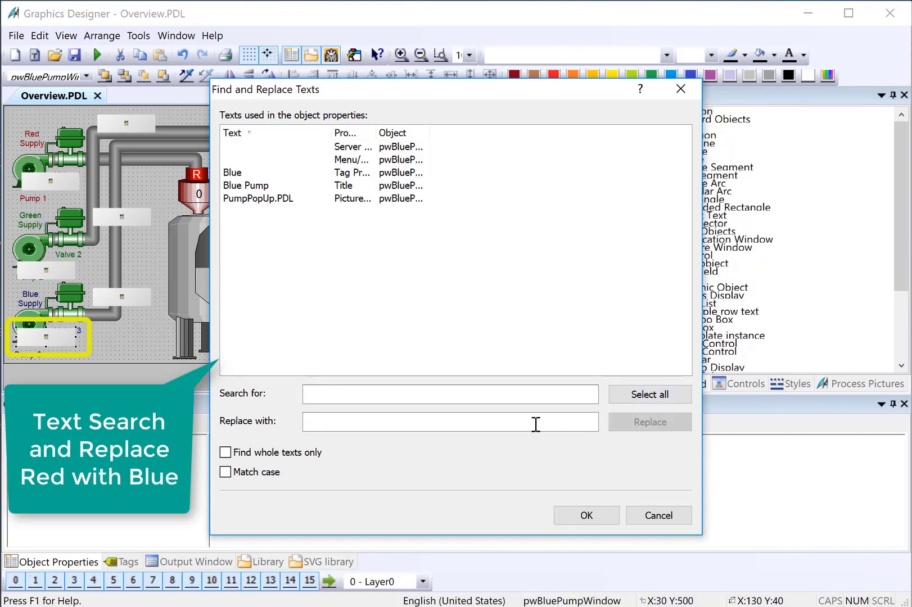
pyautogui.click(586, 516)
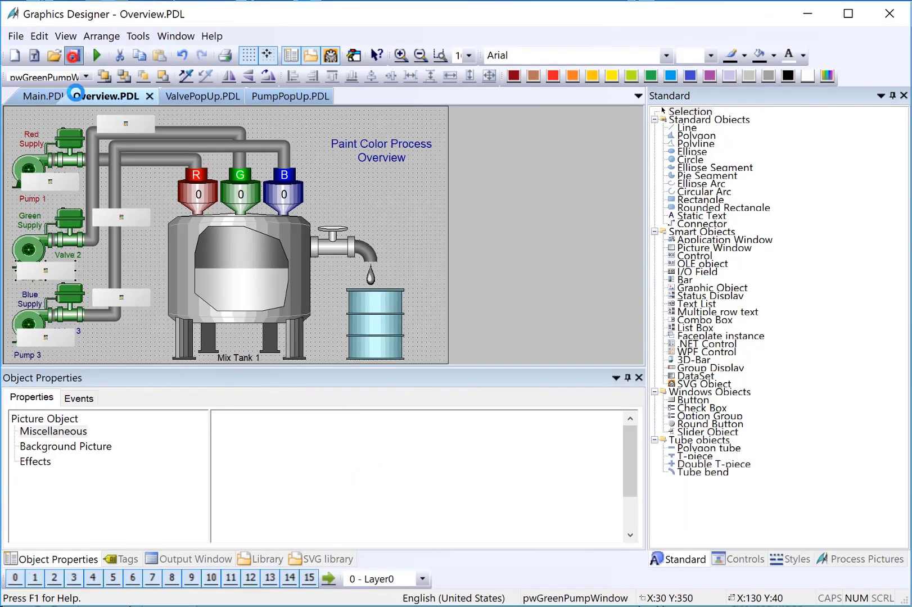
# Add a direct connection to Pump 1's OnClick event that writes constant 1 to the Display property of pwRedPumpWindow
pyautogui.click(28, 168)
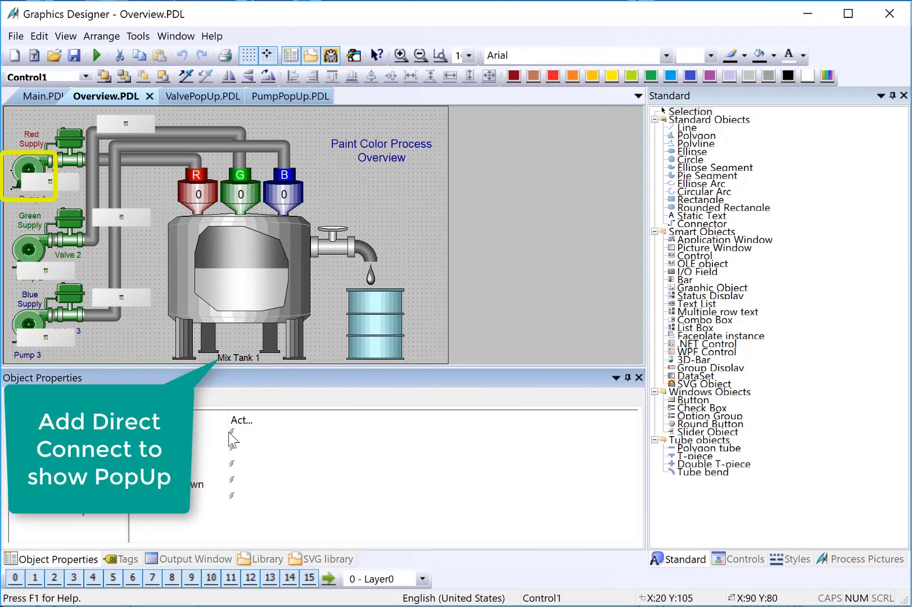
pyautogui.doubleClick(231, 432)
pyautogui.click(262, 187)
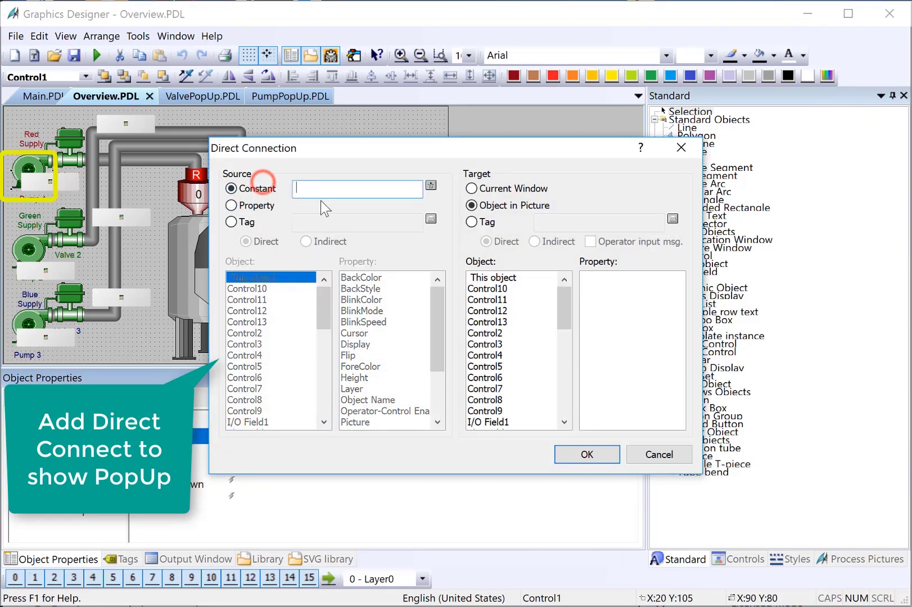
pyautogui.write('1')
pyautogui.click(473, 188)
pyautogui.click(483, 206)
pyautogui.scroll(-5, 498, 206)
pyautogui.click(523, 356)
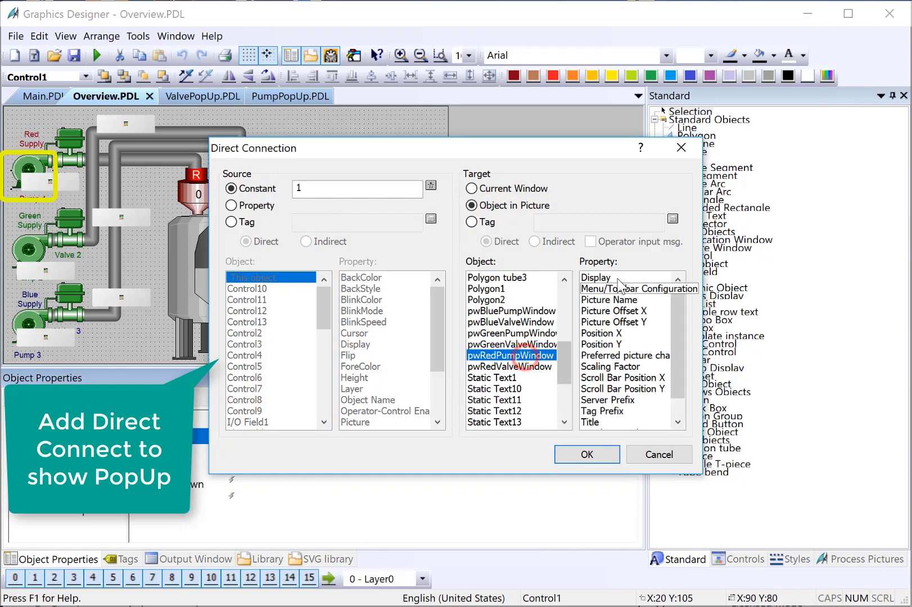
pyautogui.click(595, 277)
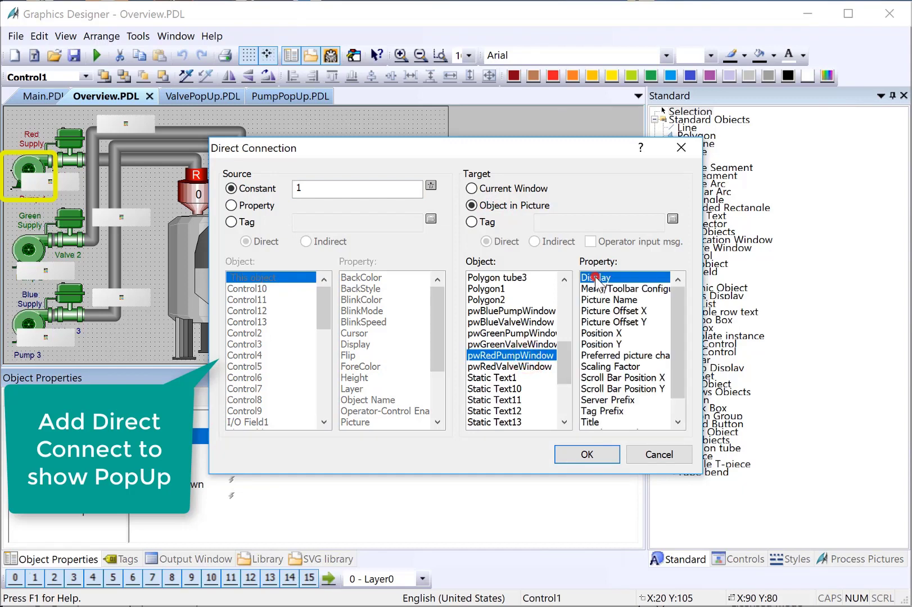
pyautogui.click(587, 456)
# Add a direct connection to Pump 2's OnClick event that writes constant 1 to the Display property of pwGreenPumpWindow
pyautogui.click(31, 249)
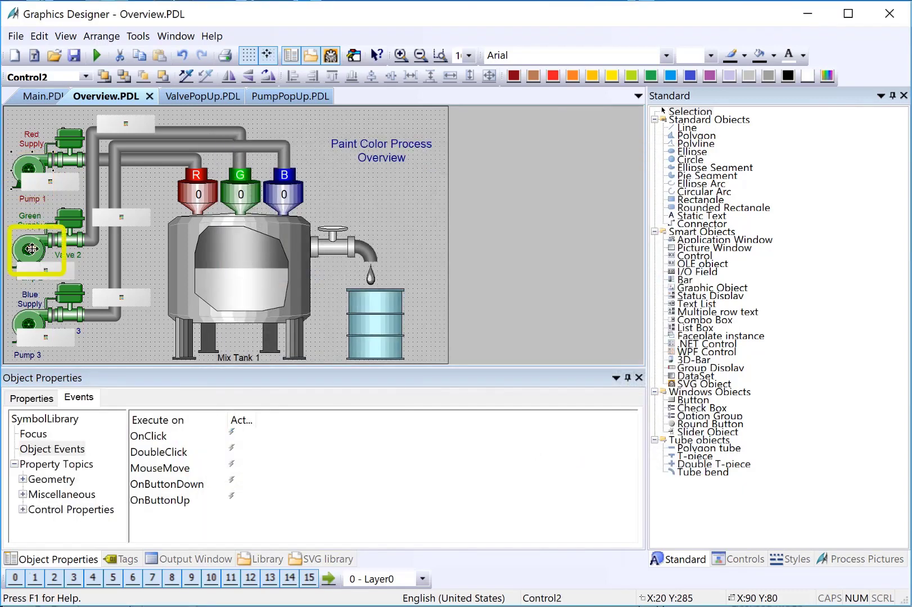
pyautogui.doubleClick(170, 441)
pyautogui.click(252, 190)
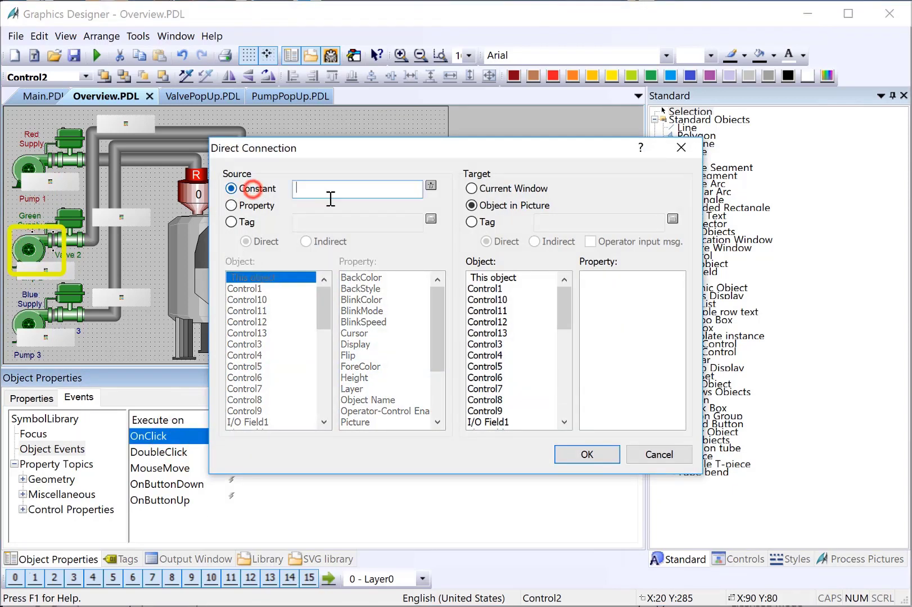
pyautogui.scroll(-8, 502, 368)
pyautogui.click(506, 333)
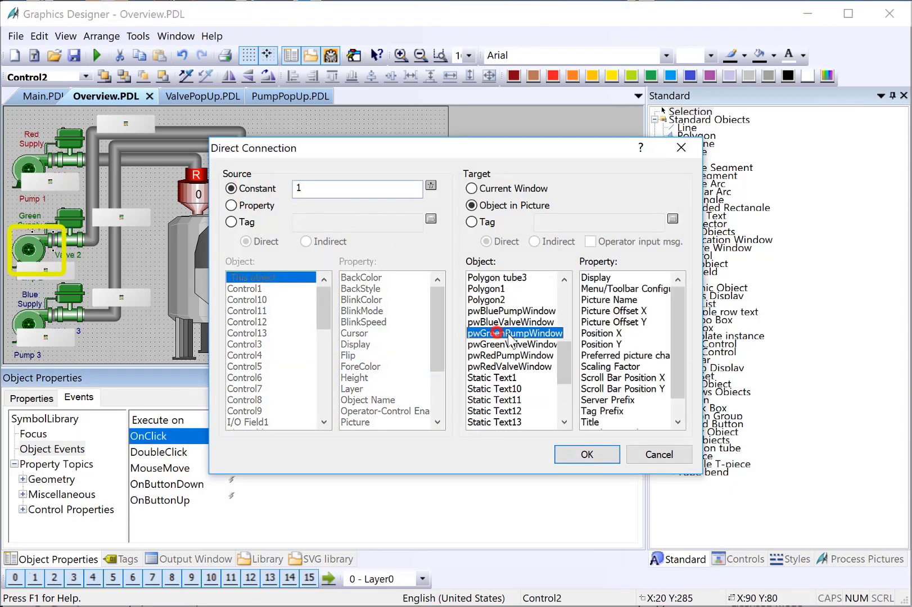
pyautogui.click(589, 276)
pyautogui.click(586, 454)
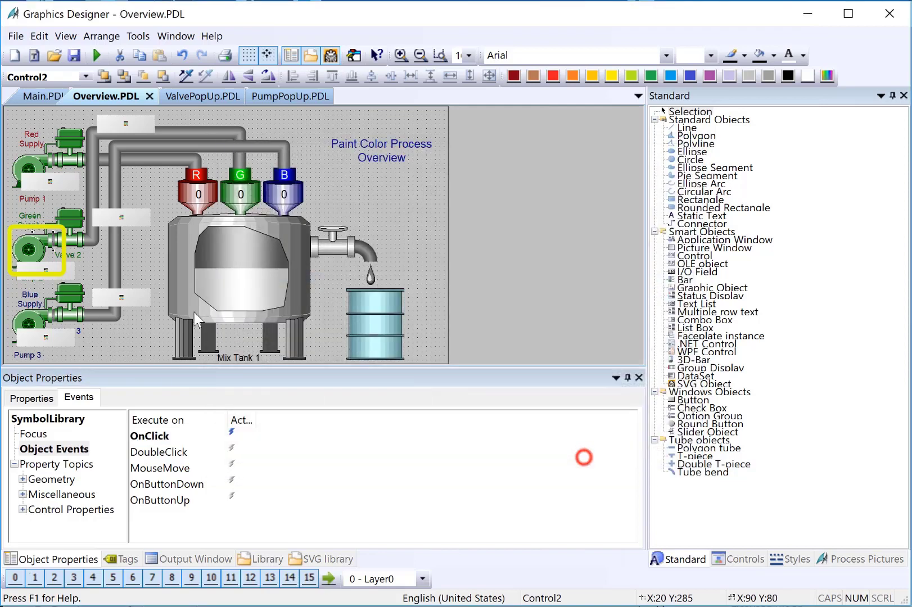
# Directly connect Pump 3's OnClick event to write constant 1 to the Display property of pwBluePumpWindow, and save Overview.PDL
pyautogui.click(33, 318)
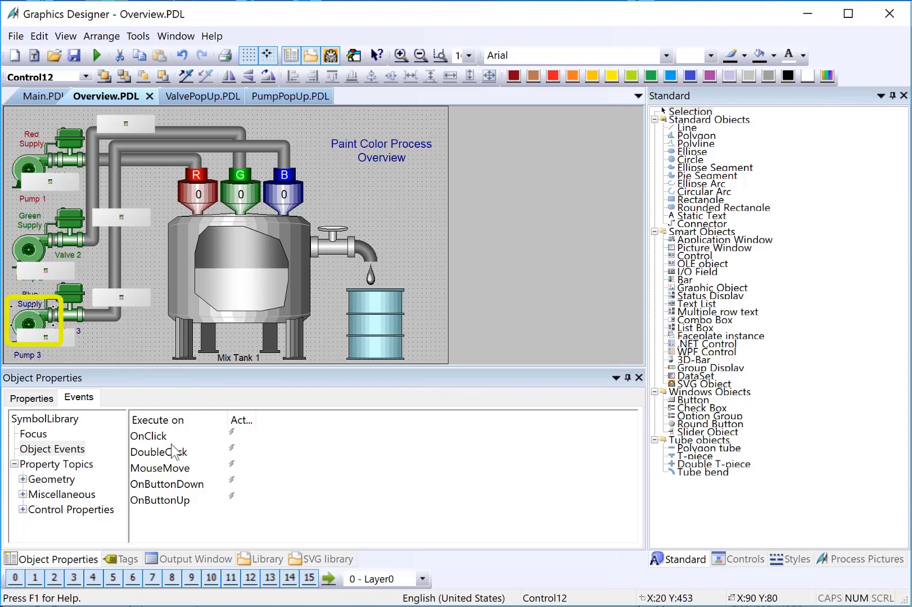
pyautogui.doubleClick(147, 435)
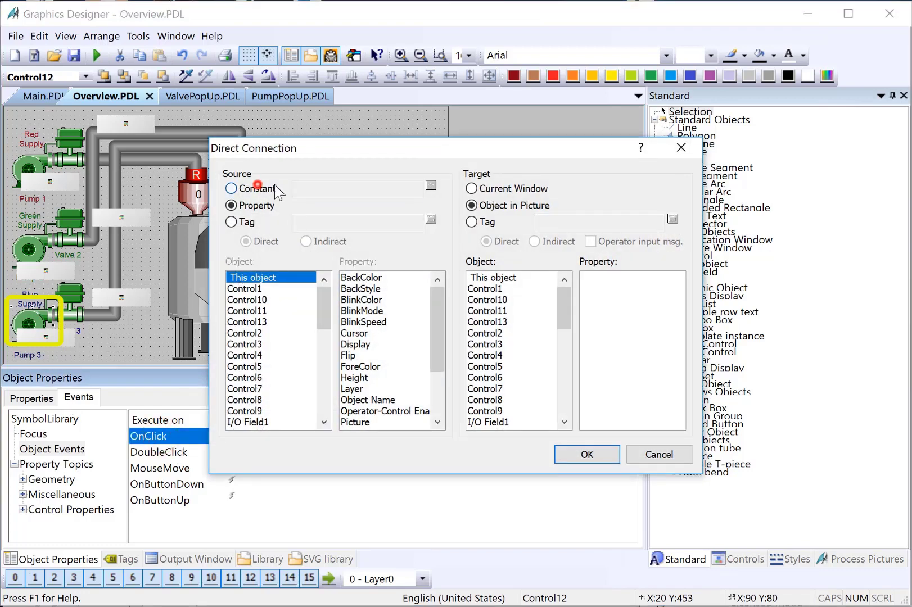
pyautogui.click(256, 187)
pyautogui.write('1')
pyautogui.scroll(-7, 483, 309)
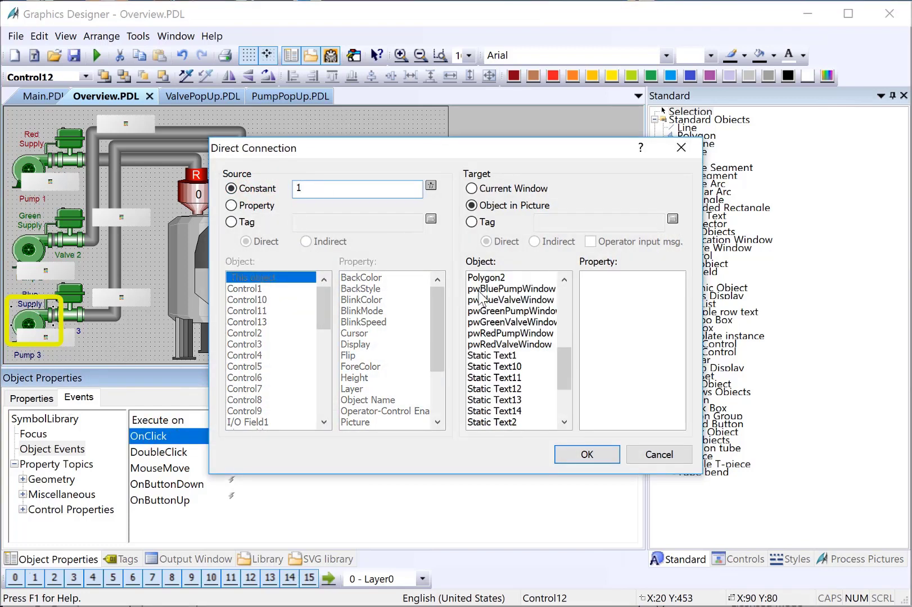
pyautogui.click(480, 288)
pyautogui.click(588, 277)
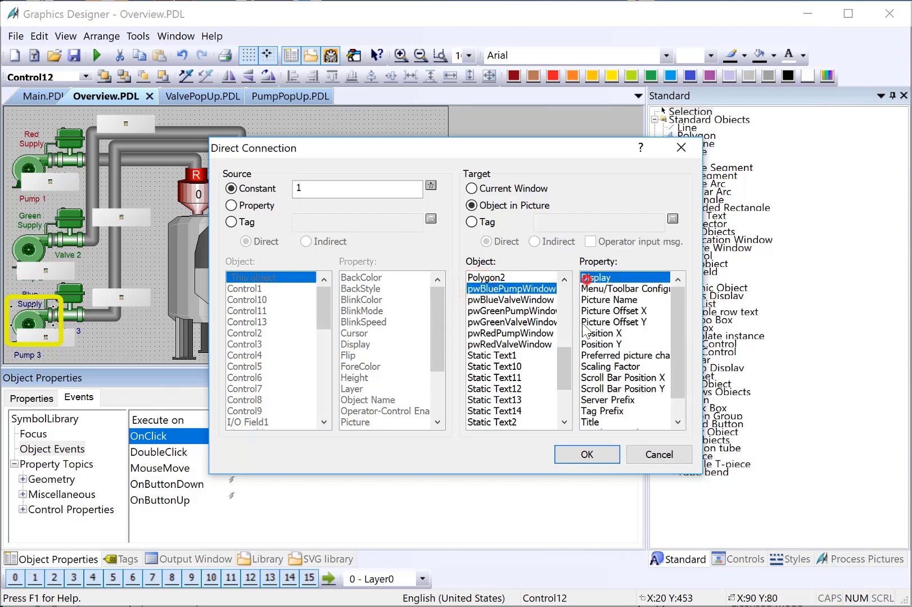
pyautogui.click(586, 454)
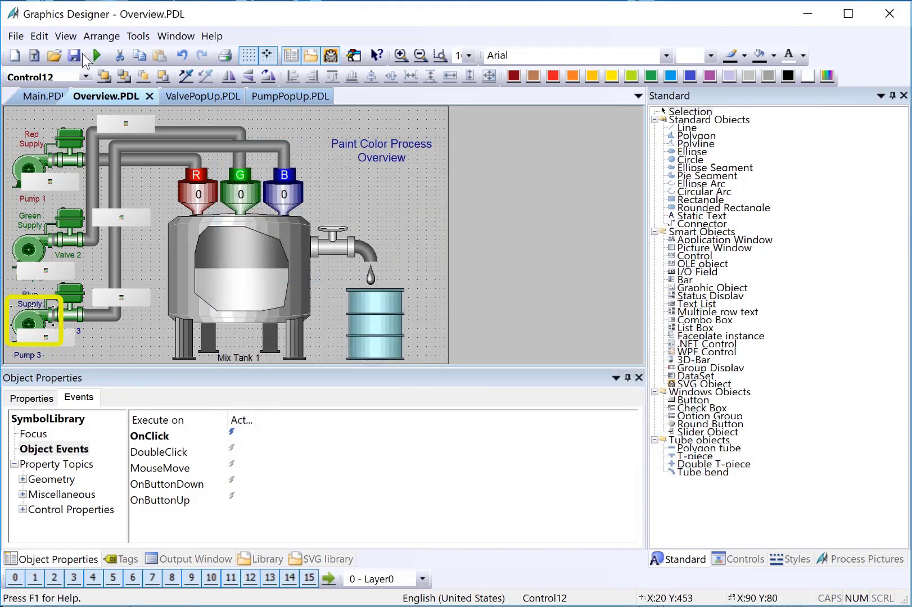
pyautogui.click(75, 55)
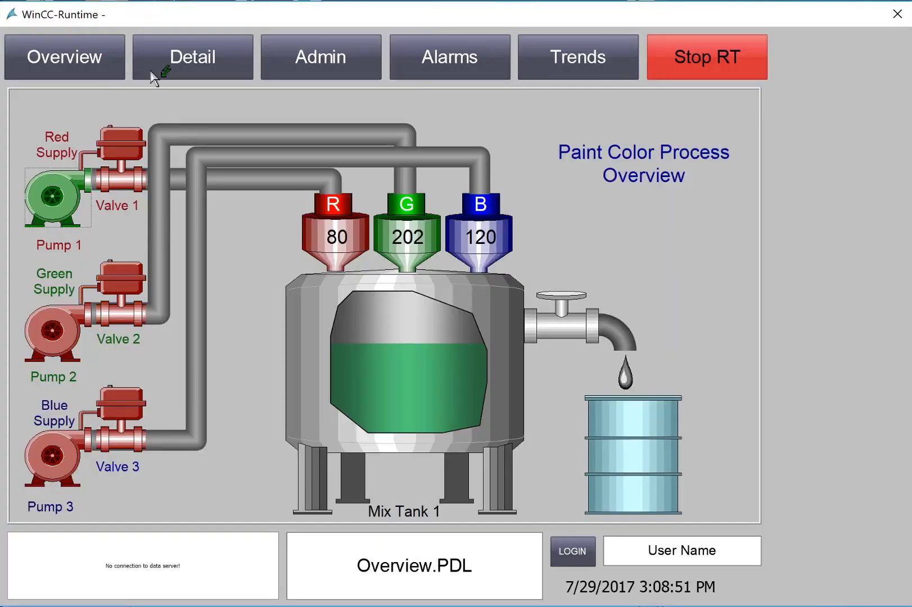
# In WinCC Runtime, show the Overview picture and reset the Green Valve's status from the Valve 2 pop-up, closing the pop-up
pyautogui.click(168, 61)
pyautogui.click(103, 56)
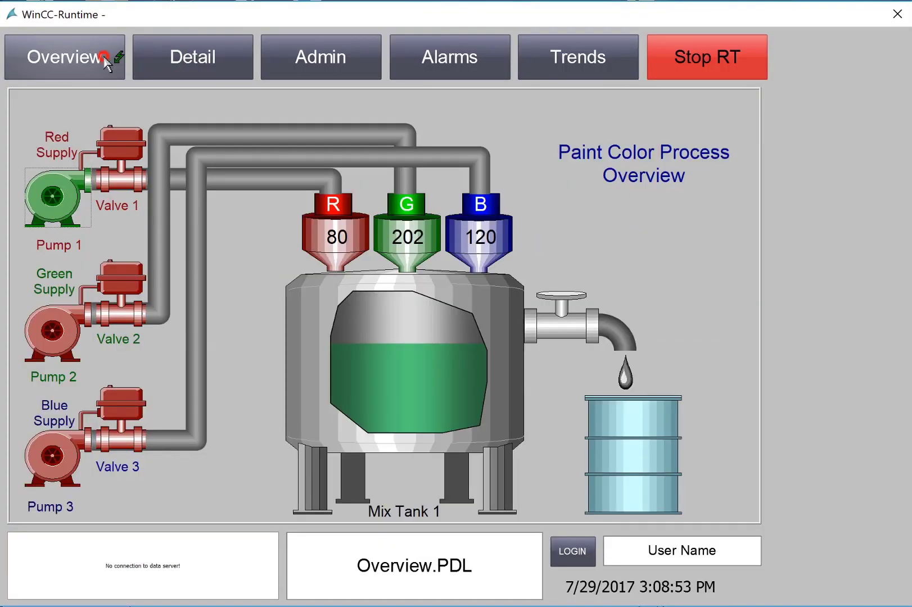
pyautogui.click(109, 277)
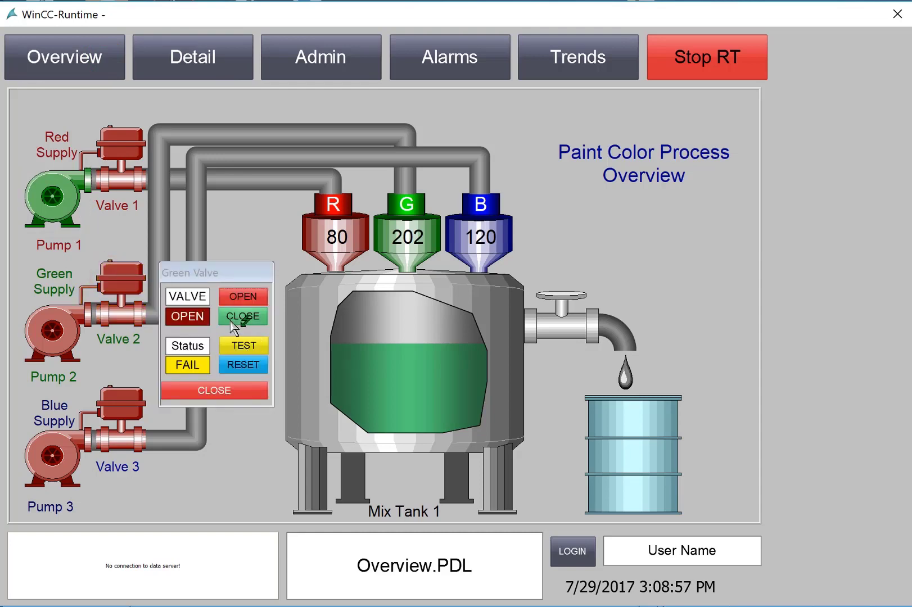
pyautogui.click(236, 364)
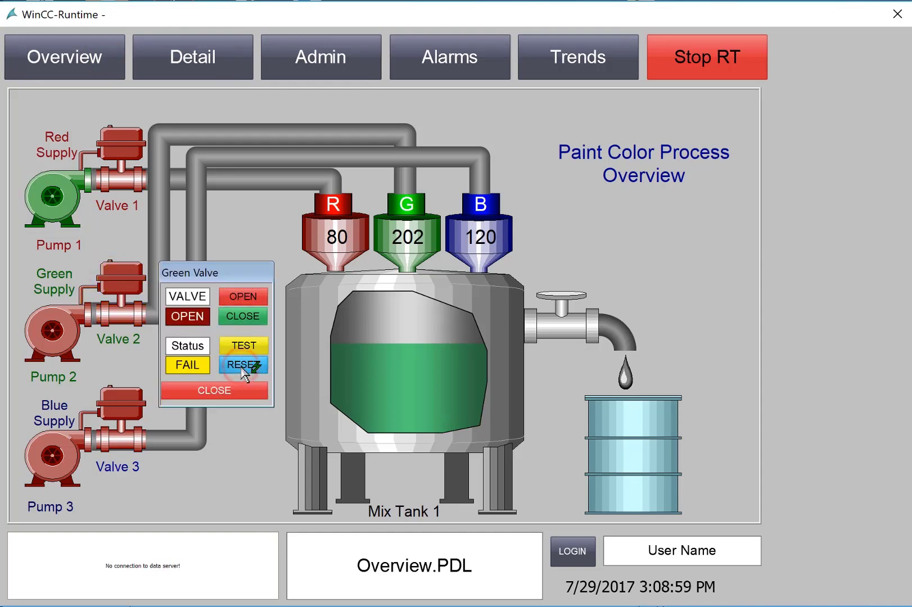
pyautogui.click(242, 367)
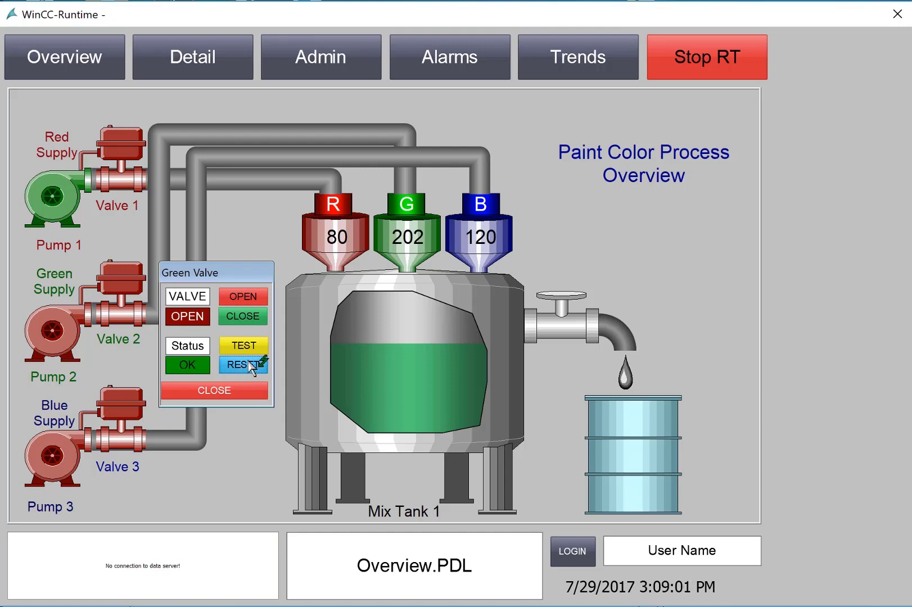
pyautogui.click(235, 392)
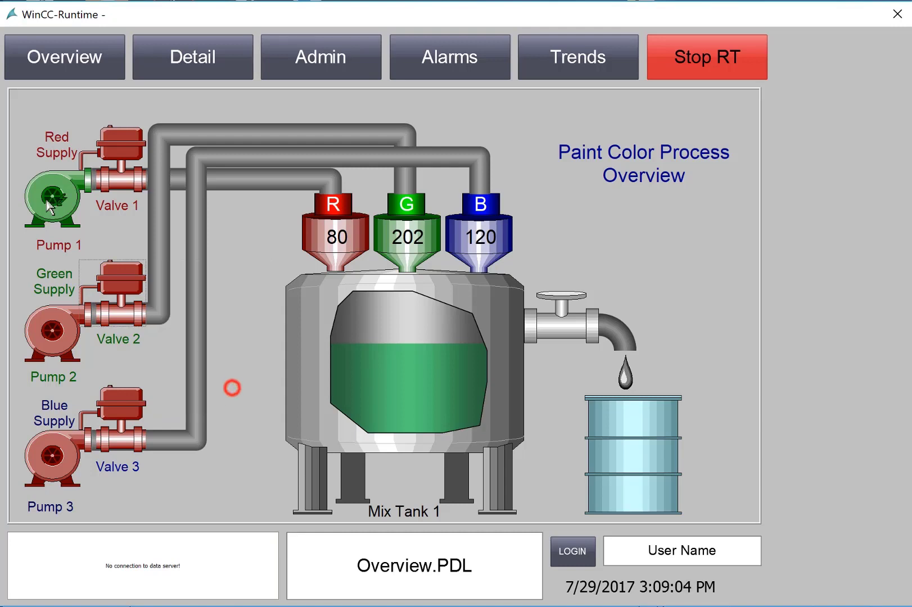
# Open the Red Pump pop-up from Pump 1, start the pump and trigger its test failure, and close the pop-up
pyautogui.click(75, 214)
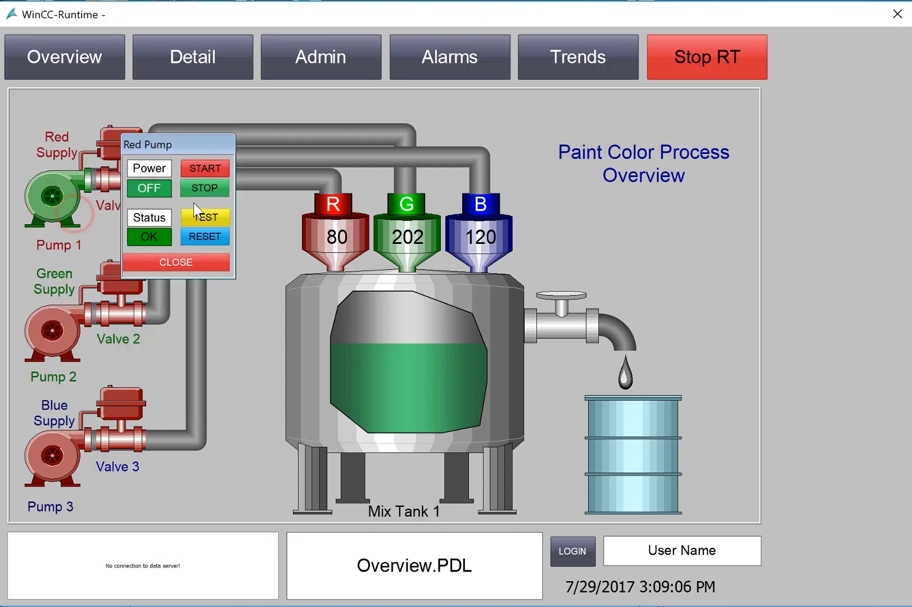
pyautogui.click(201, 169)
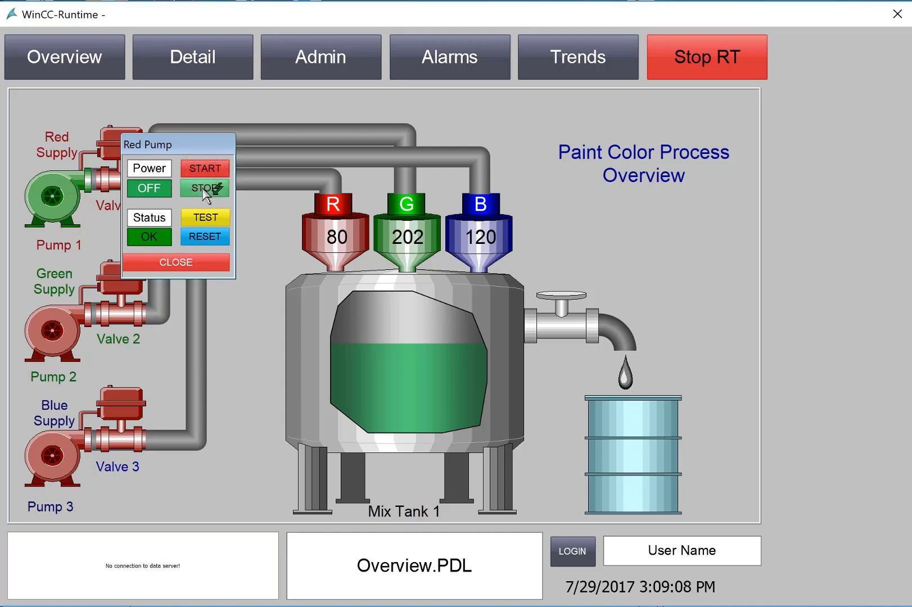
pyautogui.click(203, 219)
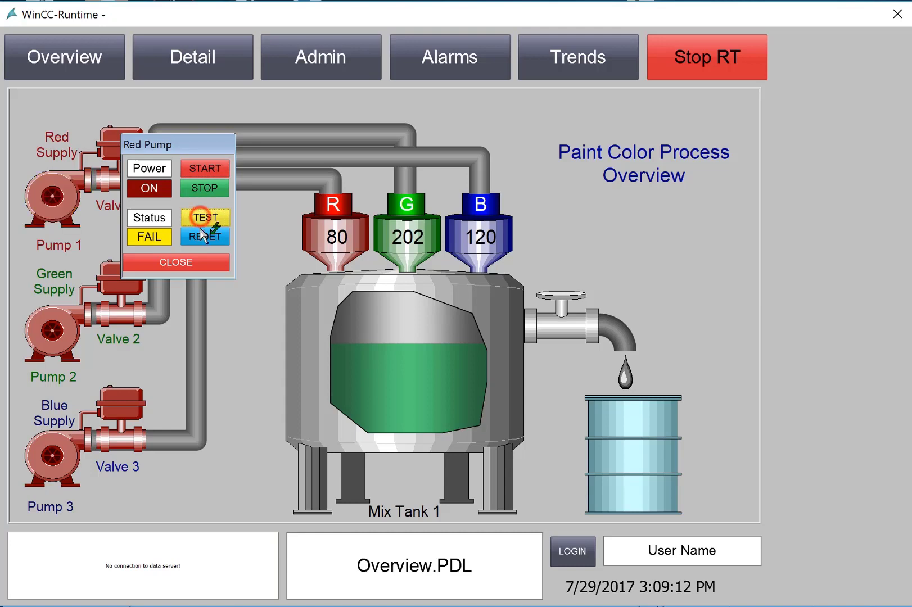
pyautogui.click(197, 262)
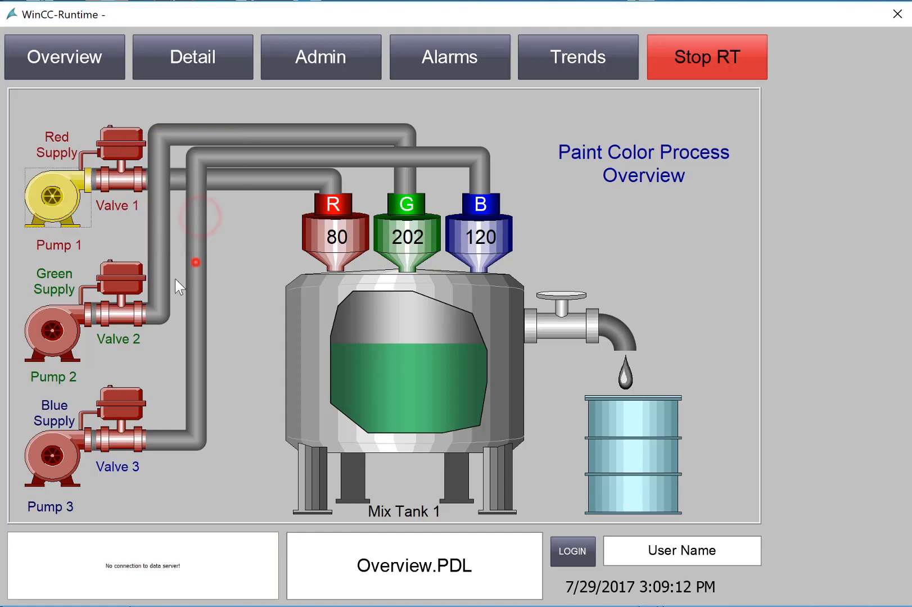
# Try the pop-up of Pump 3, and reset the Red Pump's status from the Pump 1 pop-up, closing it
pyautogui.click(63, 454)
pyautogui.click(264, 388)
pyautogui.click(73, 207)
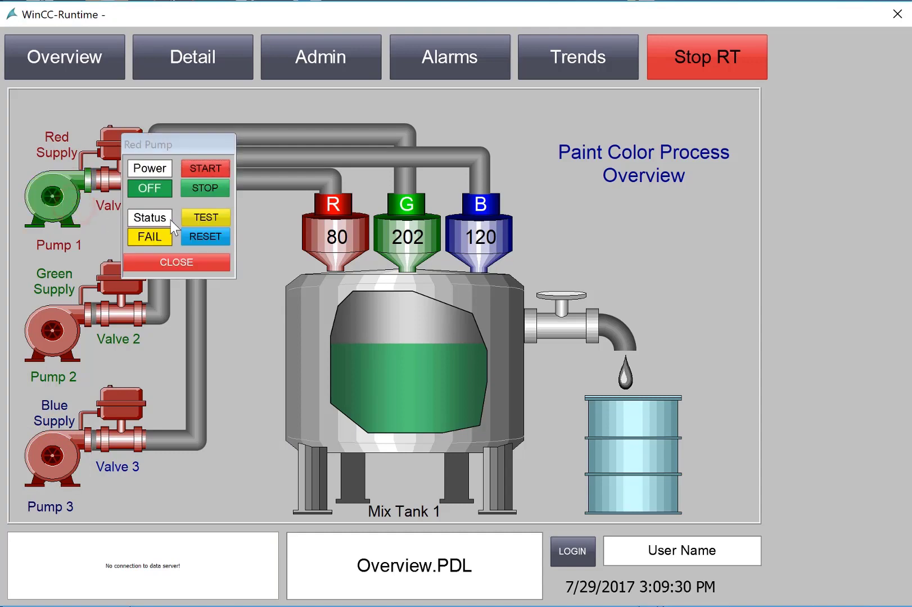
pyautogui.click(204, 237)
pyautogui.click(180, 265)
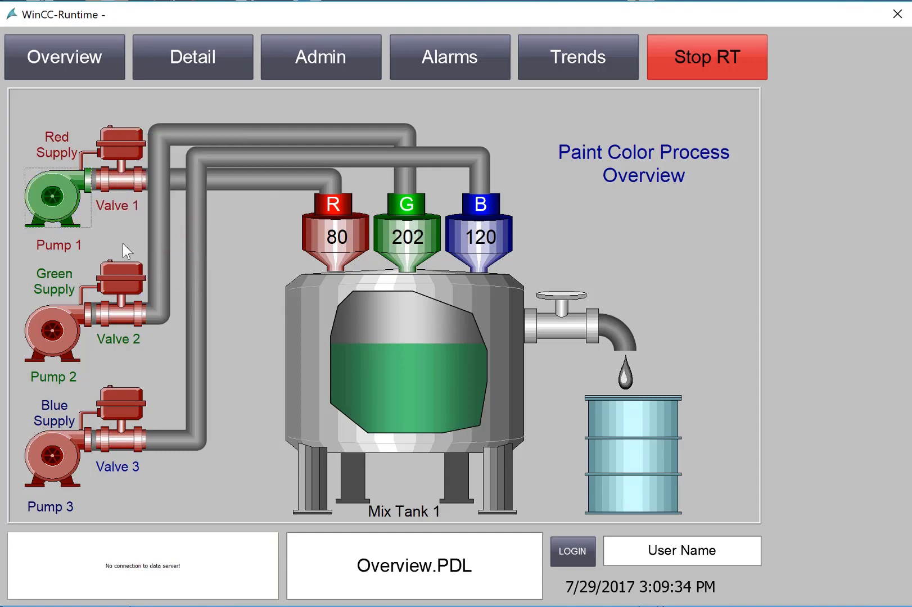
# Open and close the pop-up of Valve 1, and reopen the Red Pump pop-up from Pump 1
pyautogui.click(131, 164)
pyautogui.click(202, 231)
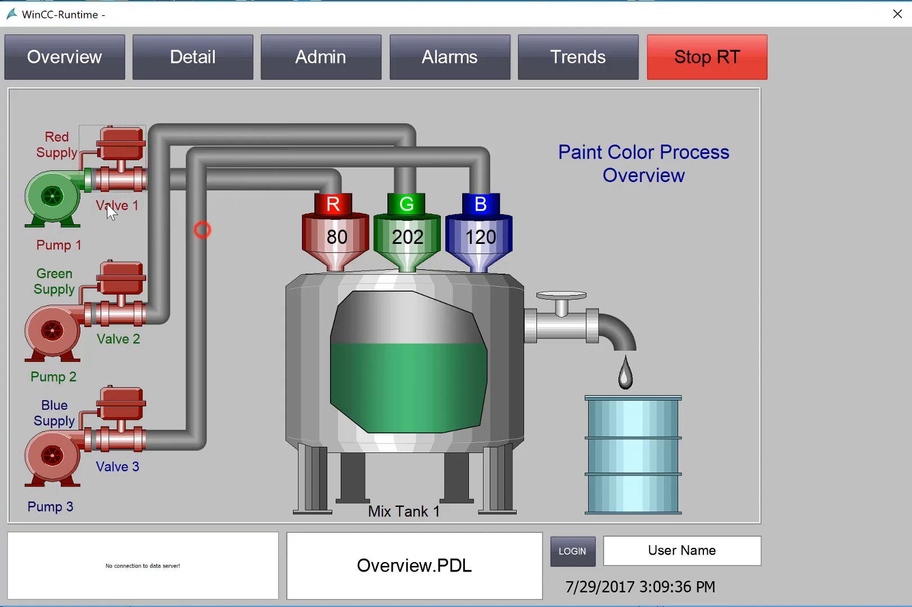
pyautogui.click(57, 206)
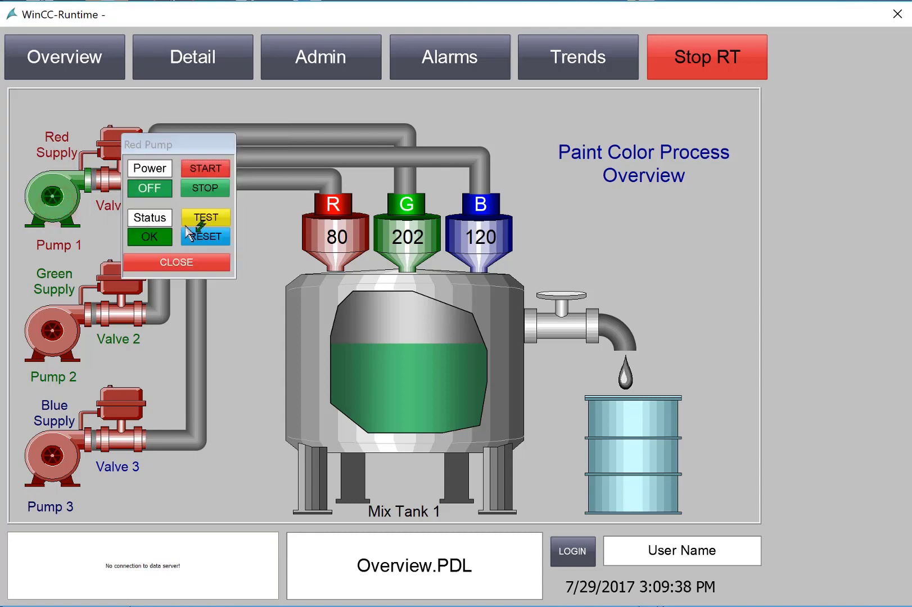